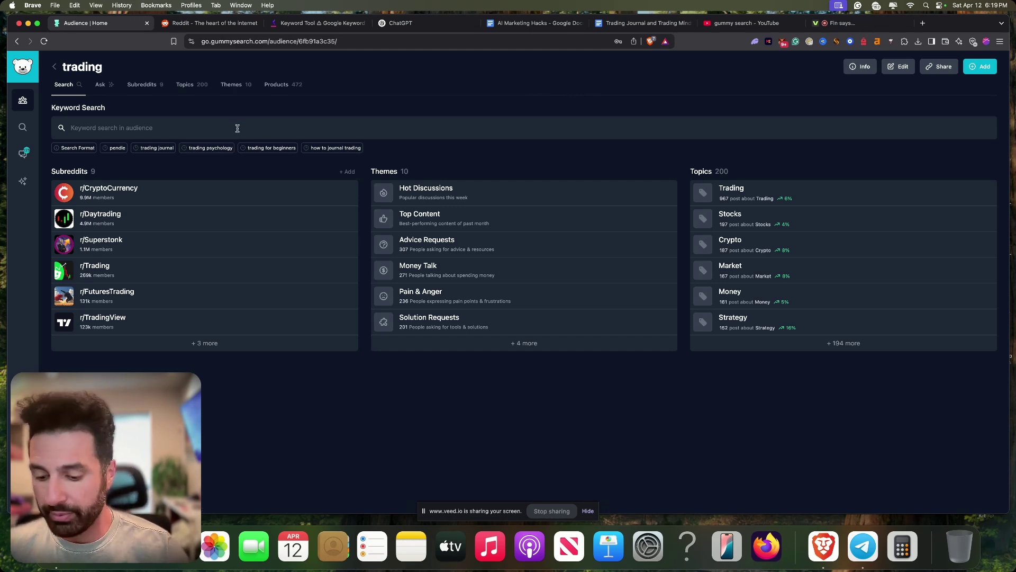
Run a 'trading journal' keyword search in the trading audience and scroll through the 100 results.
{"action": "type", "text": "trading journal"}
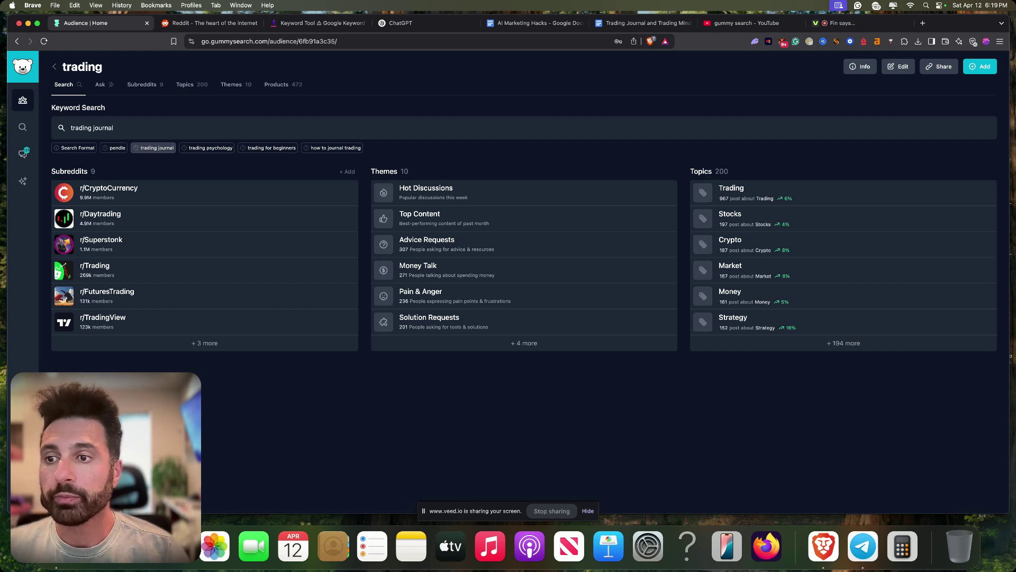
{"action": "key", "text": "Return"}
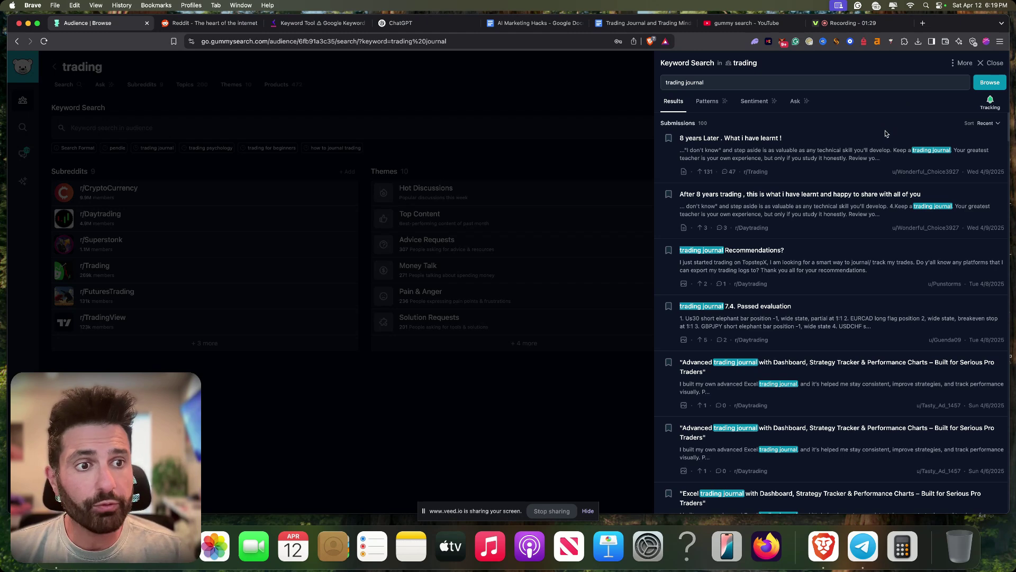
{"action": "scroll", "coordinate": [887, 133], "scroll_direction": "down", "scroll_amount": 1}
{"action": "scroll", "coordinate": [884, 133], "scroll_direction": "up", "scroll_amount": 1}
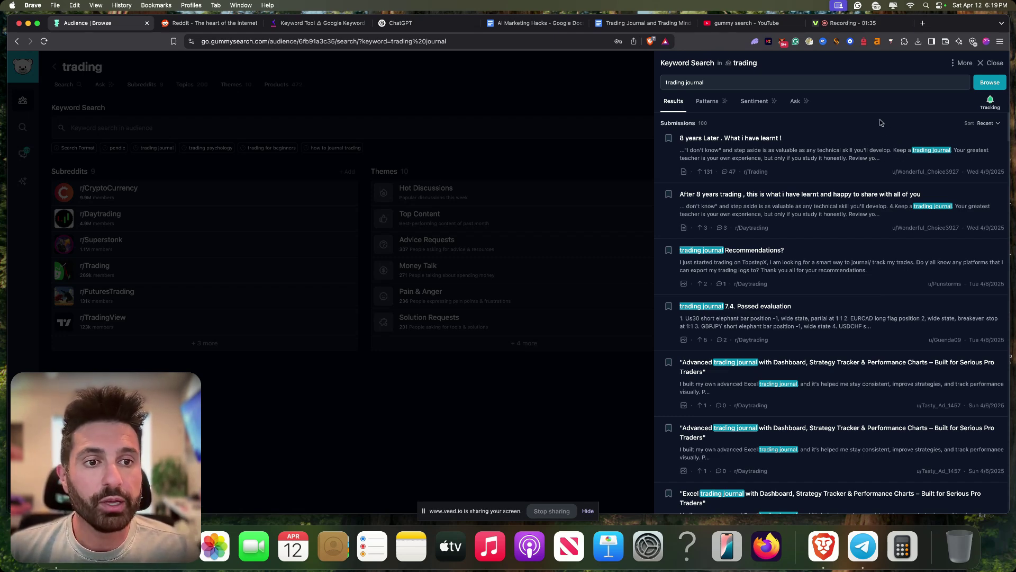
{"action": "scroll", "coordinate": [873, 158], "scroll_direction": "down", "scroll_amount": 10}
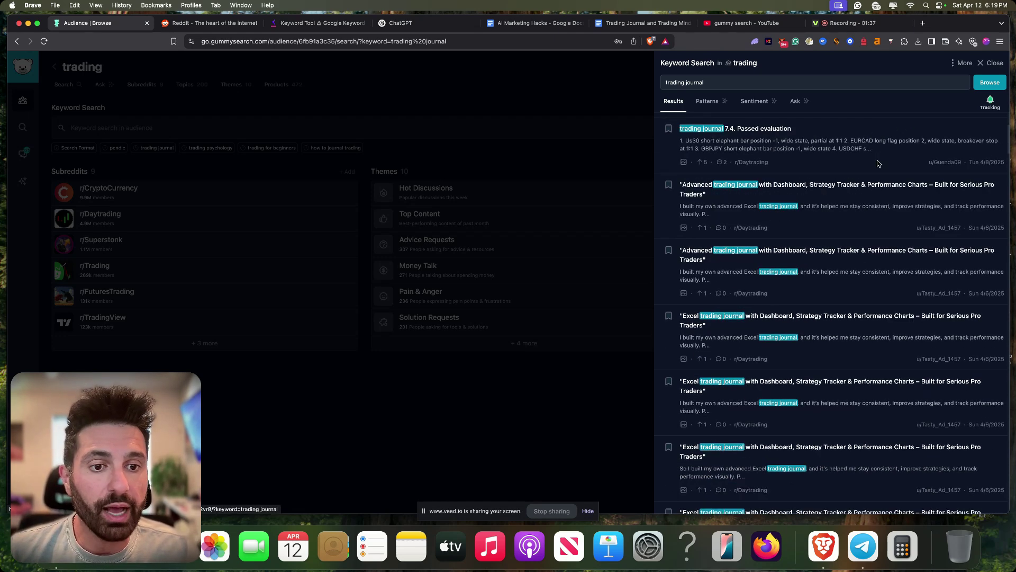
{"action": "scroll", "coordinate": [864, 179], "scroll_direction": "down", "scroll_amount": 10}
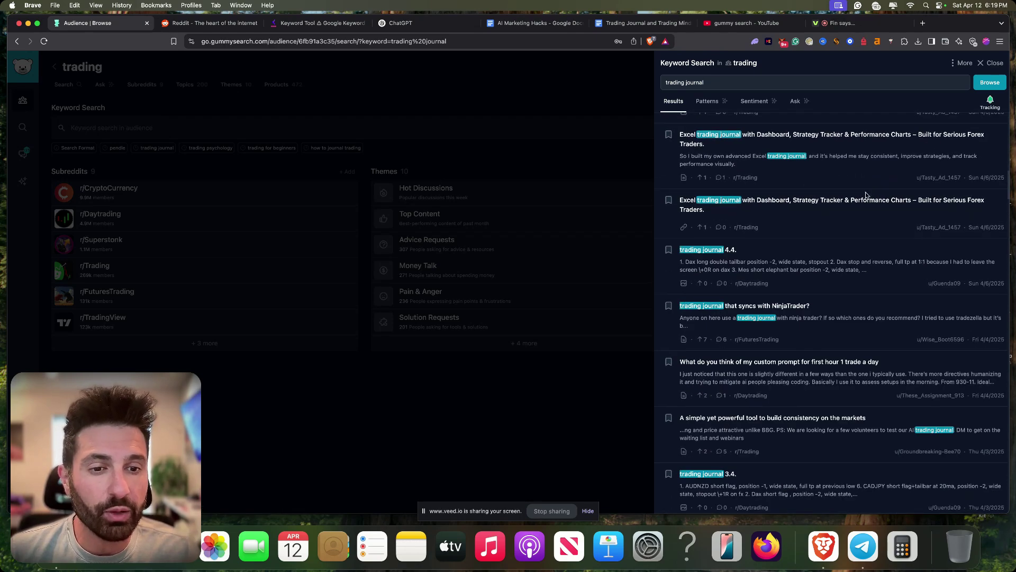
{"action": "scroll", "coordinate": [866, 196], "scroll_direction": "down", "scroll_amount": 10}
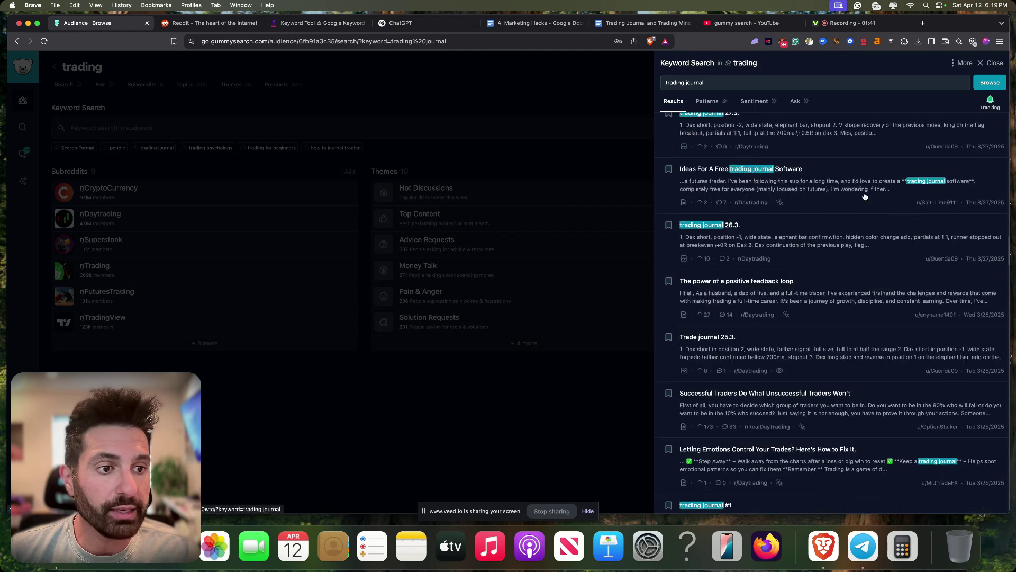
{"action": "scroll", "coordinate": [864, 196], "scroll_direction": "up", "scroll_amount": 15}
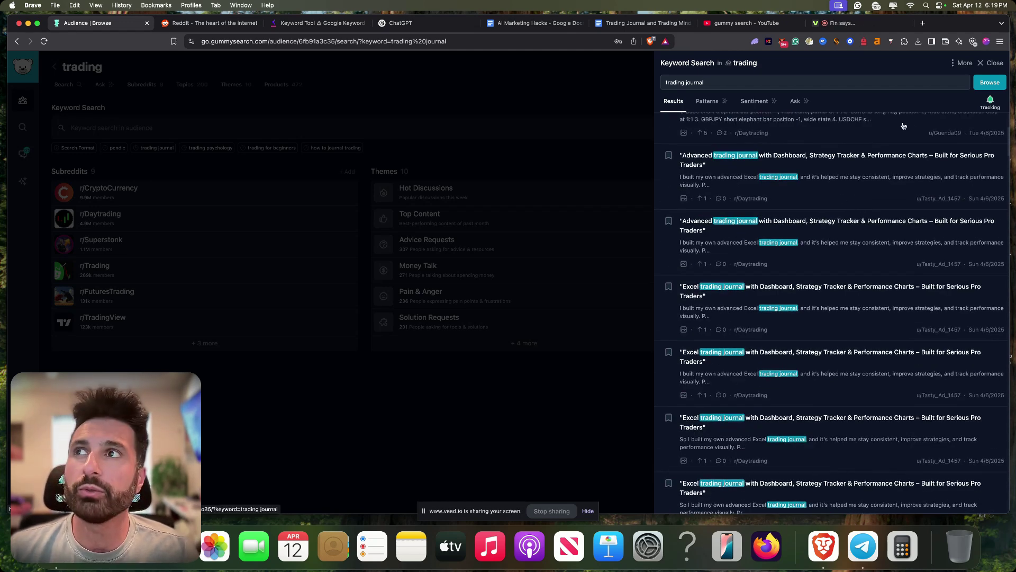
{"action": "scroll", "coordinate": [900, 127], "scroll_direction": "up", "scroll_amount": 5}
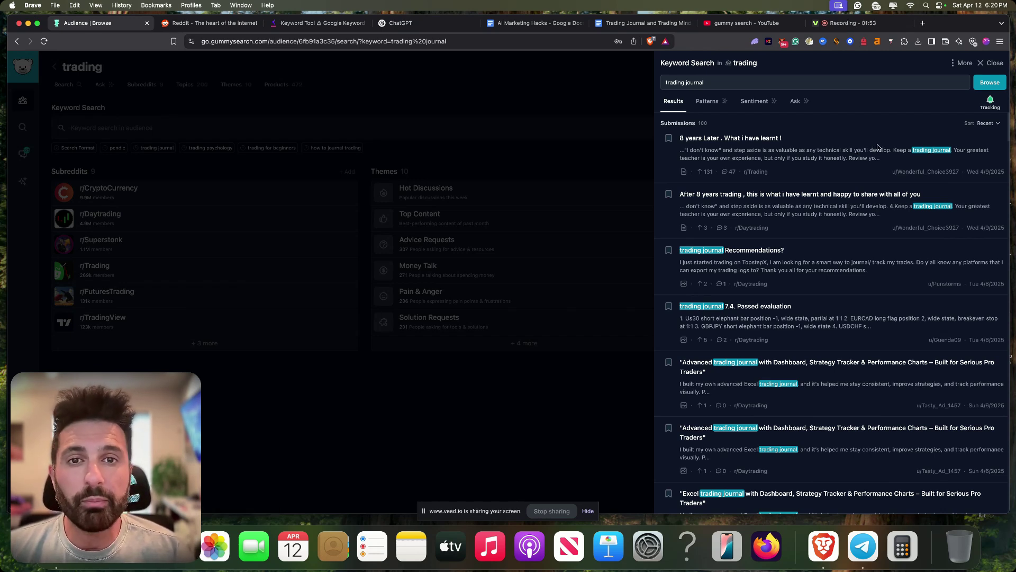
Expand the top result '8 years Later . What i have learnt !' and read its full text.
{"action": "left_click", "coordinate": [870, 155]}
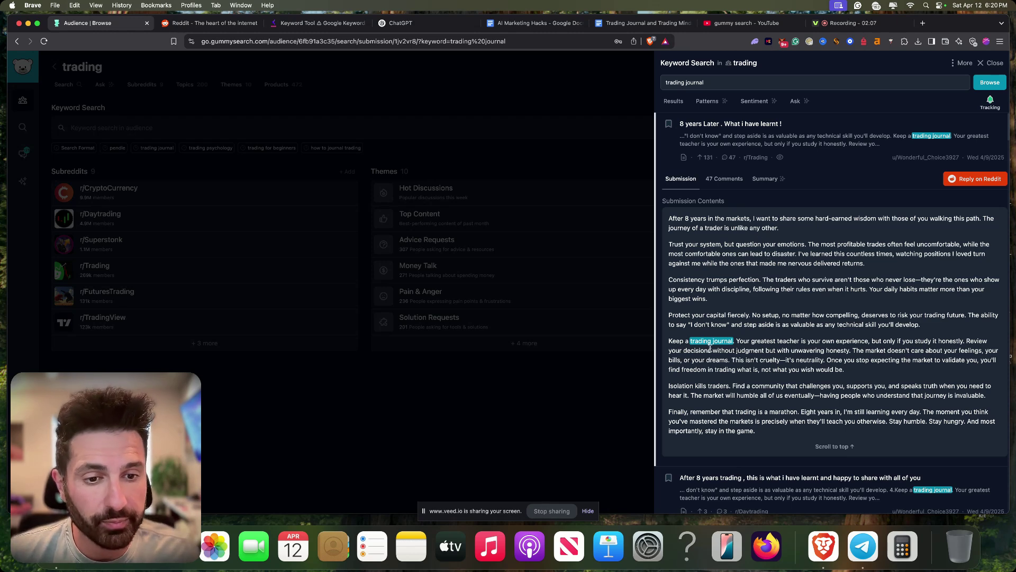
{"action": "scroll", "coordinate": [713, 341], "scroll_direction": "down", "scroll_amount": 1}
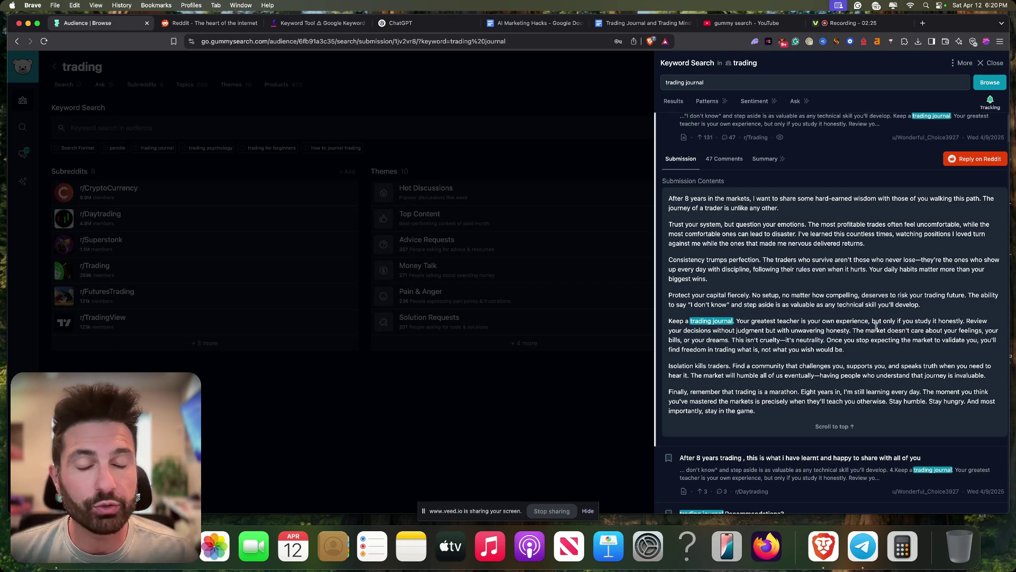
{"action": "scroll", "coordinate": [878, 313], "scroll_direction": "down", "scroll_amount": 2}
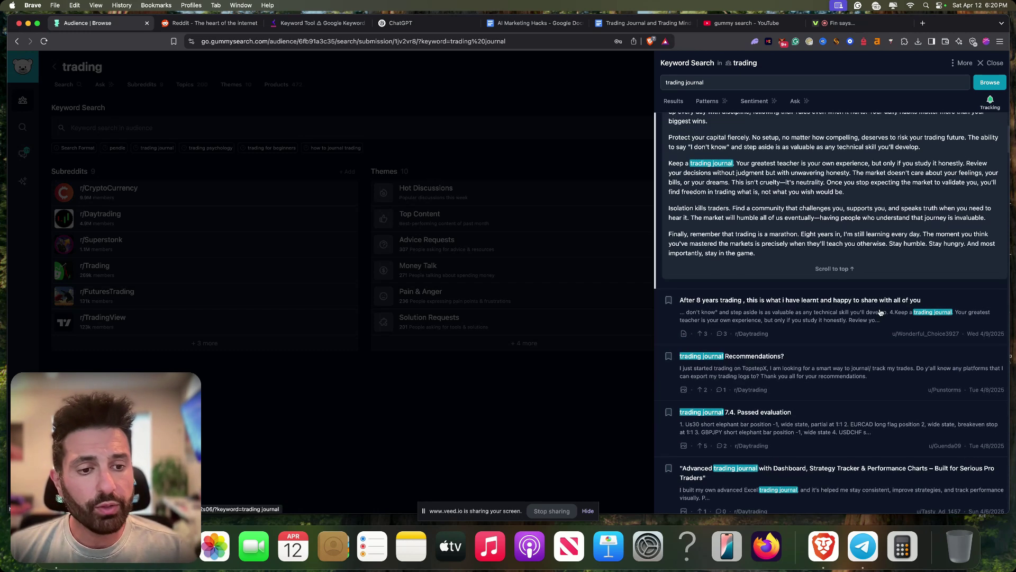
{"action": "scroll", "coordinate": [911, 292], "scroll_direction": "up", "scroll_amount": 3}
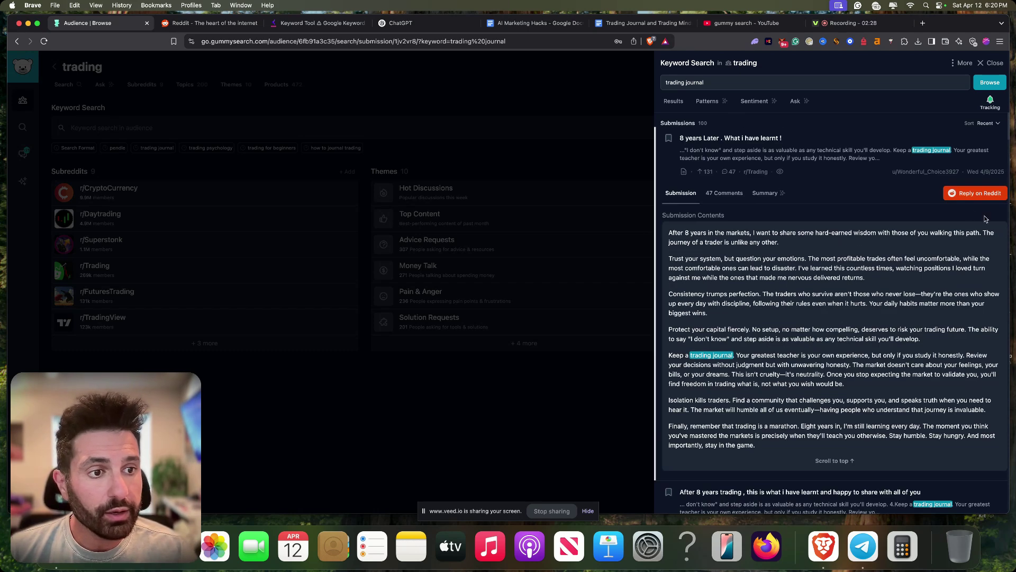
Open the '8 years Later' post on Reddit itself.
{"action": "left_click", "coordinate": [960, 194]}
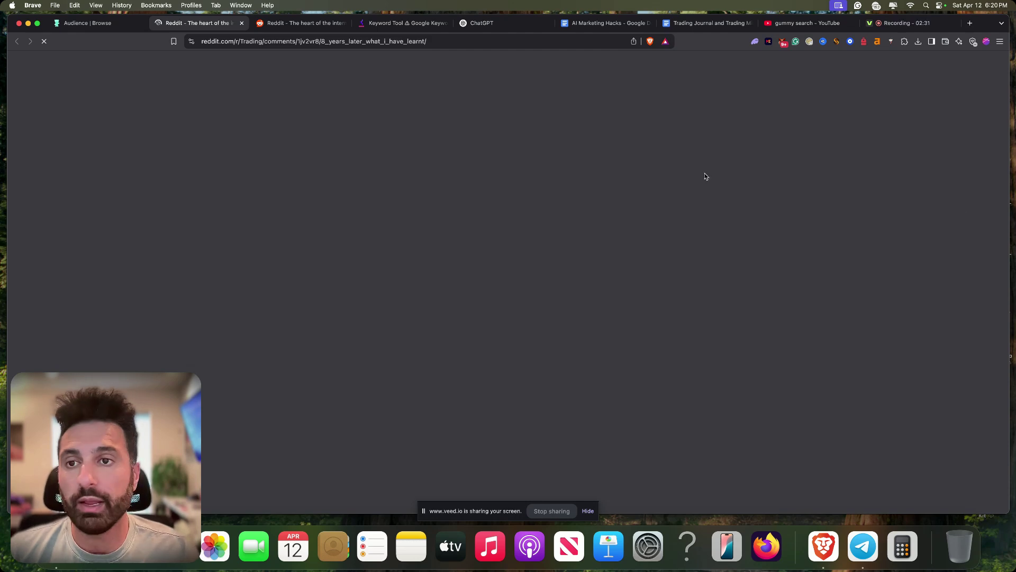
{"action": "scroll", "coordinate": [505, 227], "scroll_direction": "down", "scroll_amount": 2}
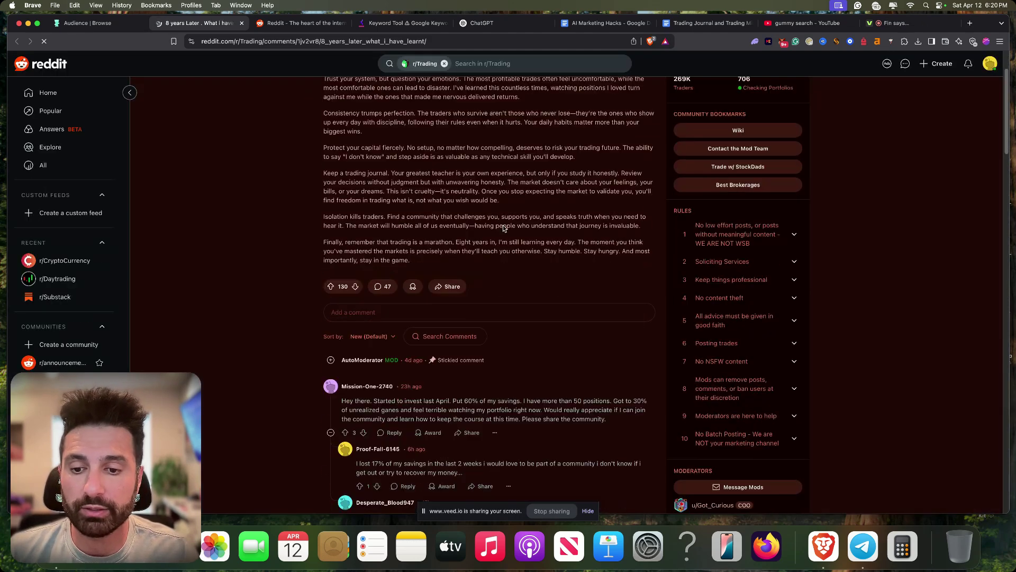
{"action": "scroll", "coordinate": [507, 227], "scroll_direction": "up", "scroll_amount": 2}
{"action": "scroll", "coordinate": [580, 229], "scroll_direction": "down", "scroll_amount": 5}
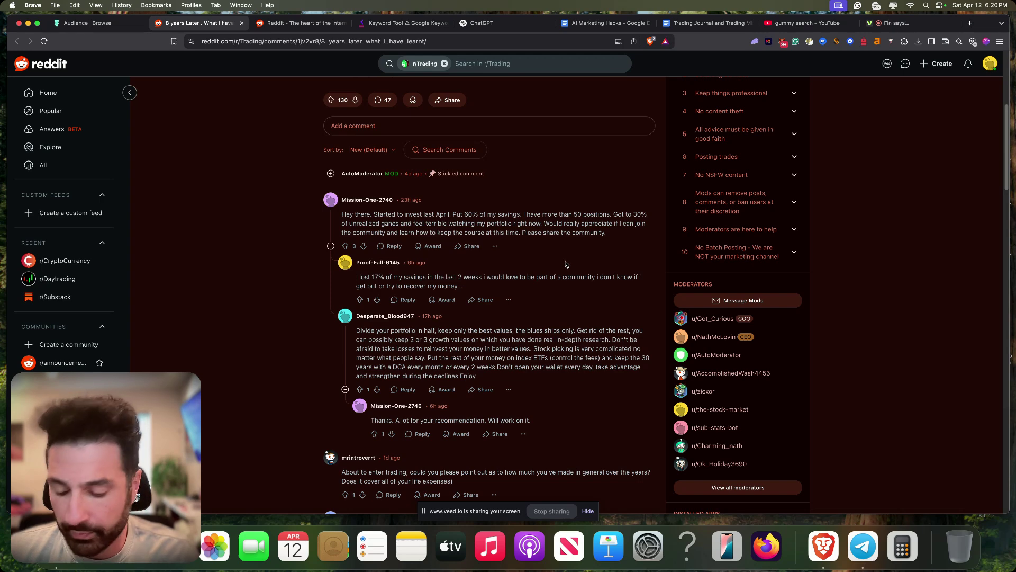
Find 'trading journal' in the Reddit page and select the paragraphs from Consistency to the end.
{"action": "key", "text": "super+f"}
{"action": "type", "text": "tradin"}
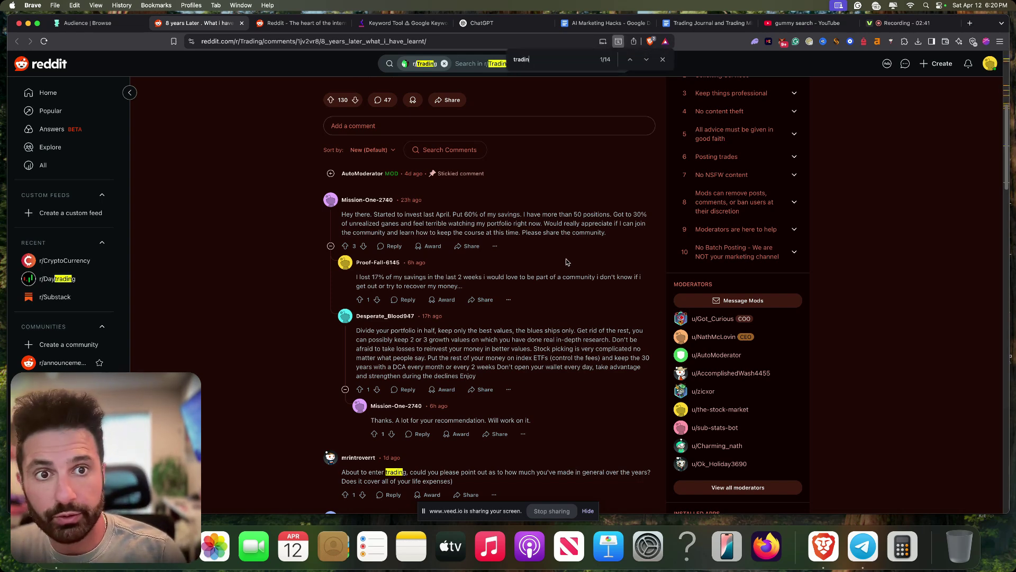
{"action": "type", "text": "g journal"}
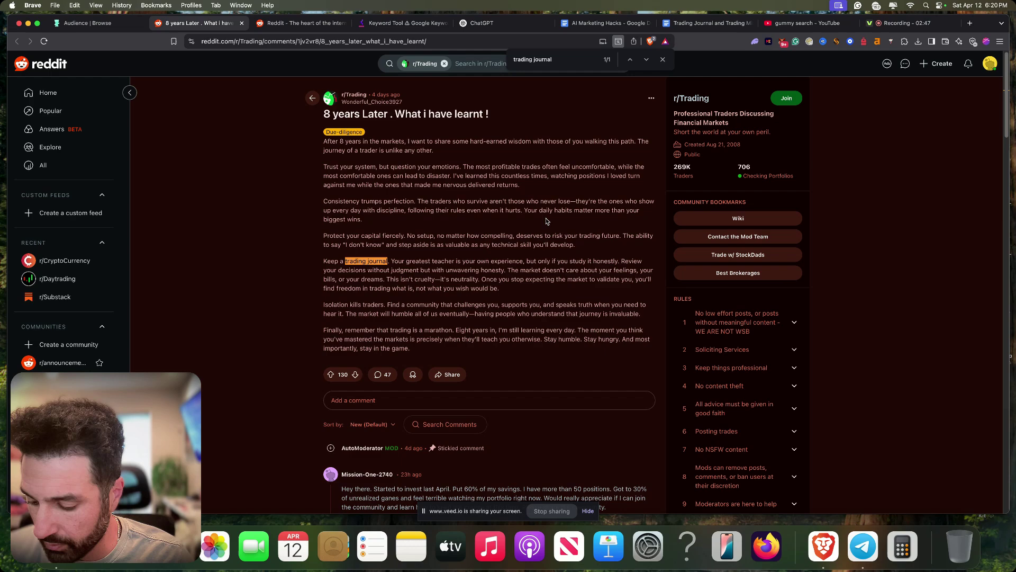
{"action": "scroll", "coordinate": [576, 229], "scroll_direction": "down", "scroll_amount": 15}
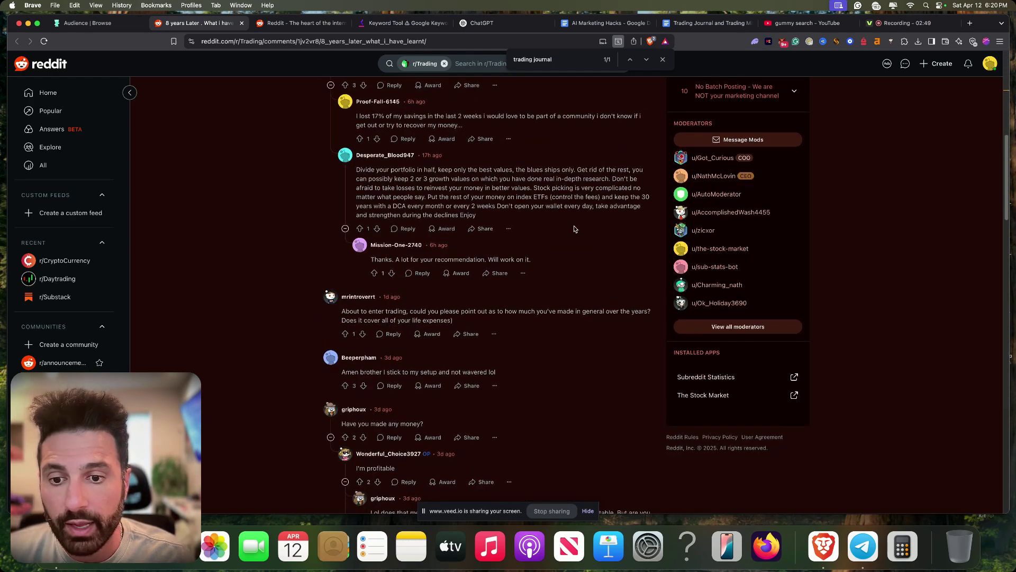
{"action": "scroll", "coordinate": [577, 229], "scroll_direction": "up", "scroll_amount": 5}
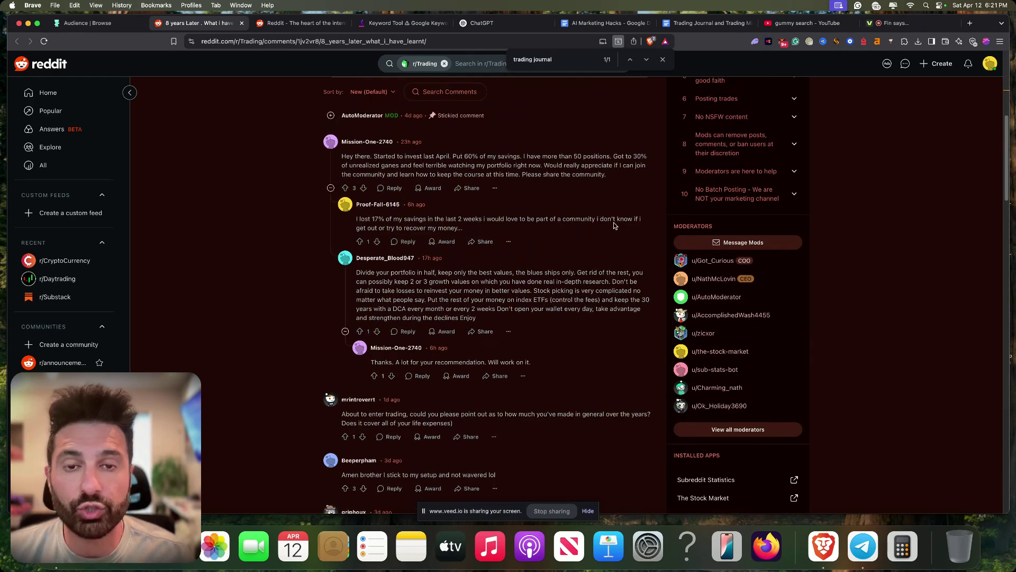
{"action": "scroll", "coordinate": [605, 231], "scroll_direction": "down", "scroll_amount": 2}
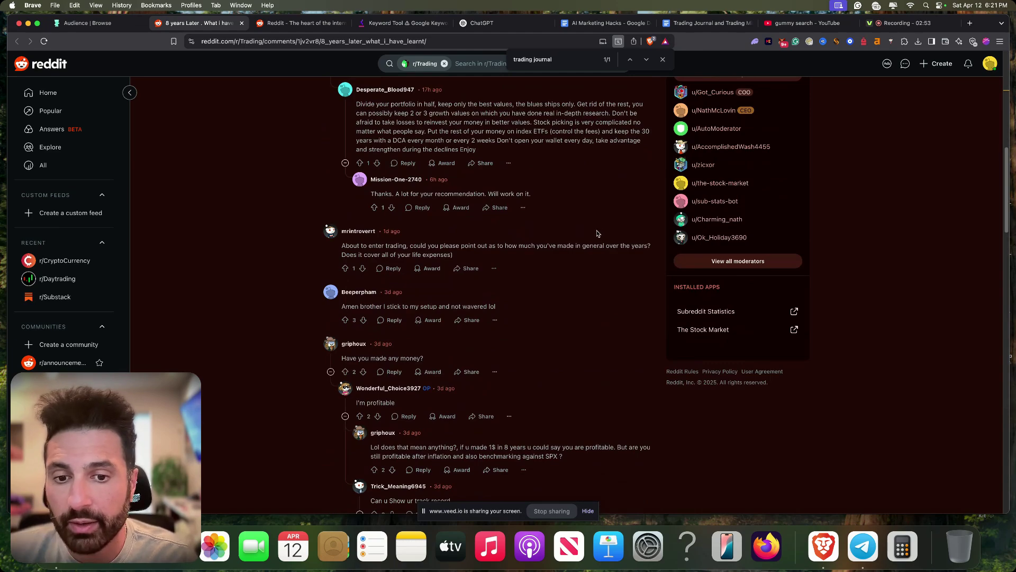
{"action": "scroll", "coordinate": [597, 233], "scroll_direction": "up", "scroll_amount": 12}
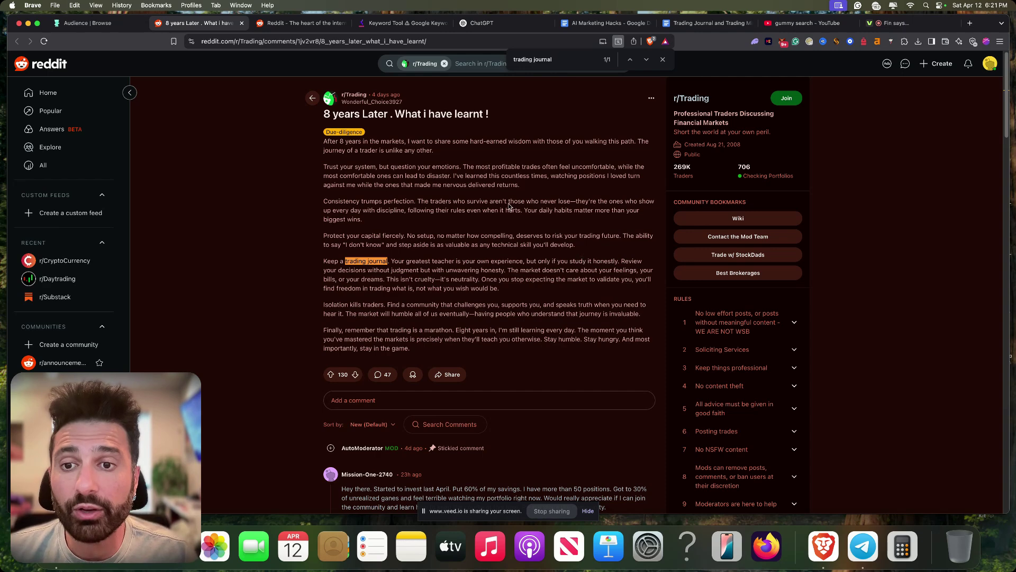
{"action": "left_click_drag", "start_coordinate": [410, 348], "coordinate": [321, 148]}
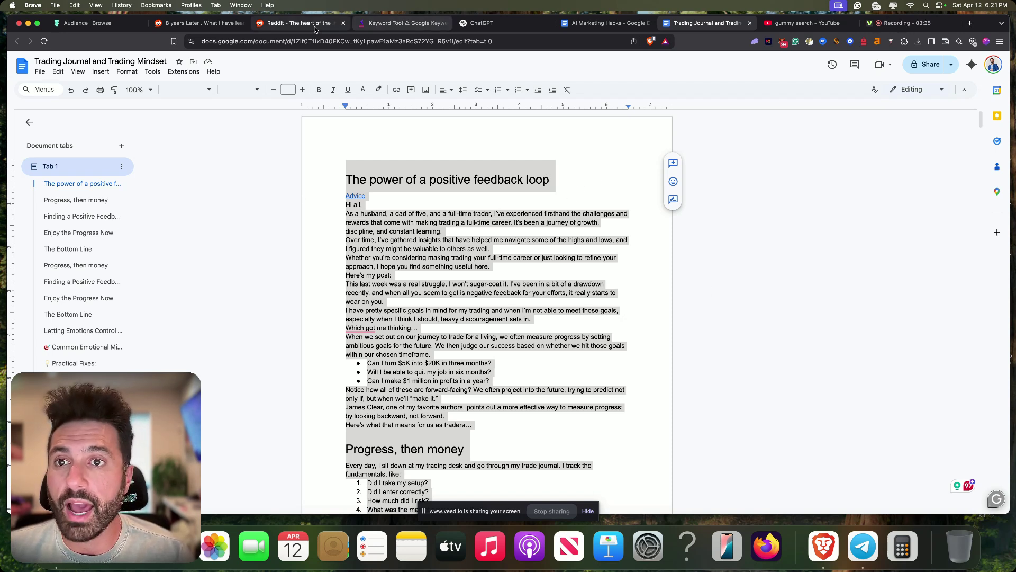
Skim the posts saved in the 'Trading Journal and Trading Mindset' doc, then go to Reddit's home feed.
{"action": "scroll", "coordinate": [868, 198], "scroll_direction": "down", "scroll_amount": 20}
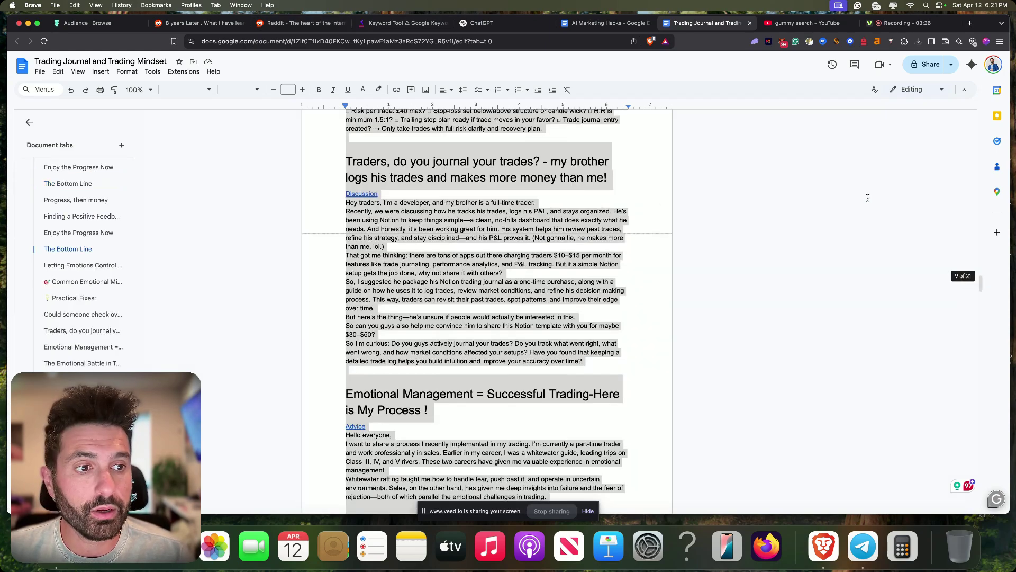
{"action": "left_click_drag", "start_coordinate": [983, 285], "coordinate": [995, 447]}
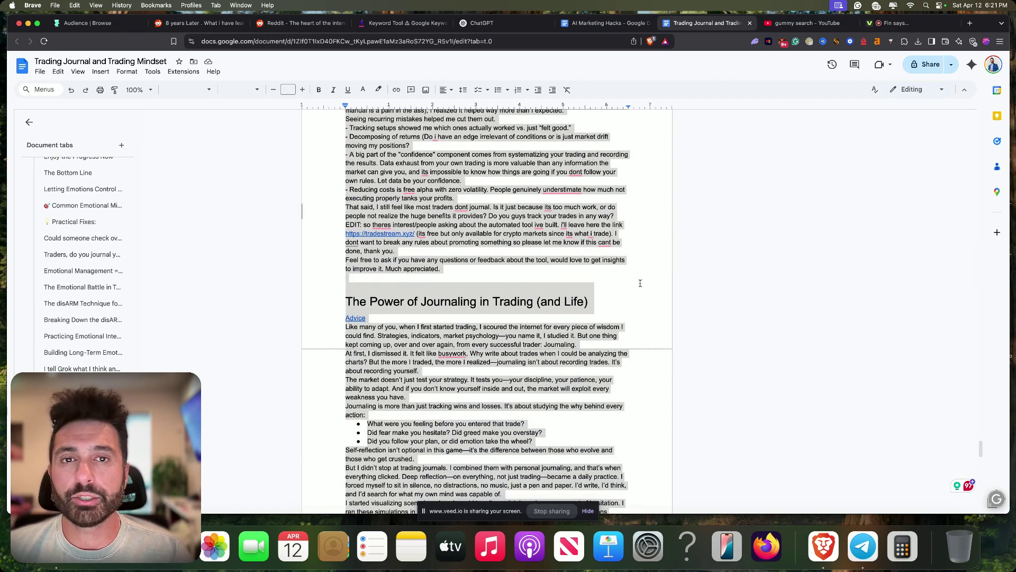
{"action": "scroll", "coordinate": [638, 282], "scroll_direction": "down", "scroll_amount": 3}
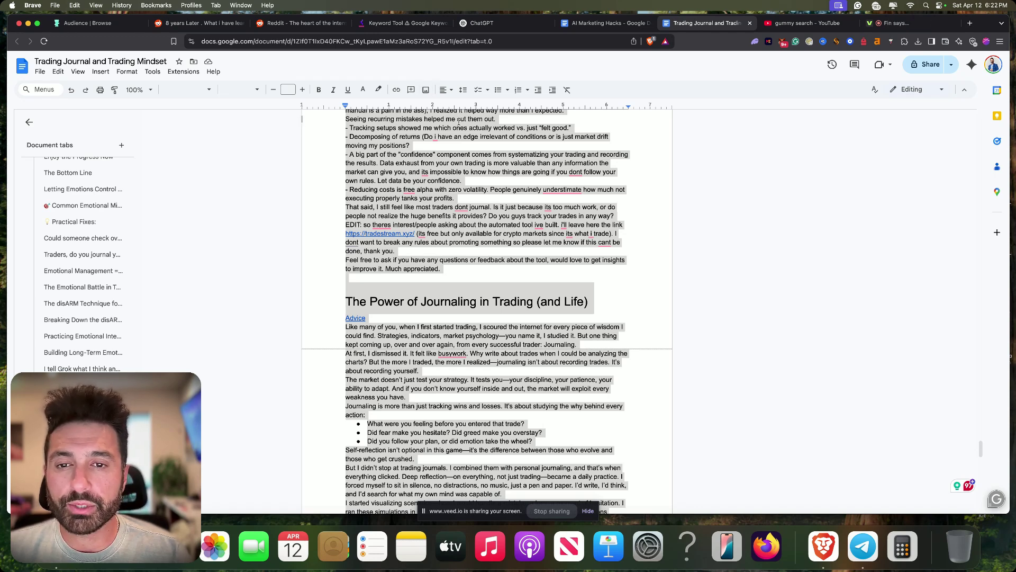
{"action": "scroll", "coordinate": [458, 123], "scroll_direction": "down", "scroll_amount": 10}
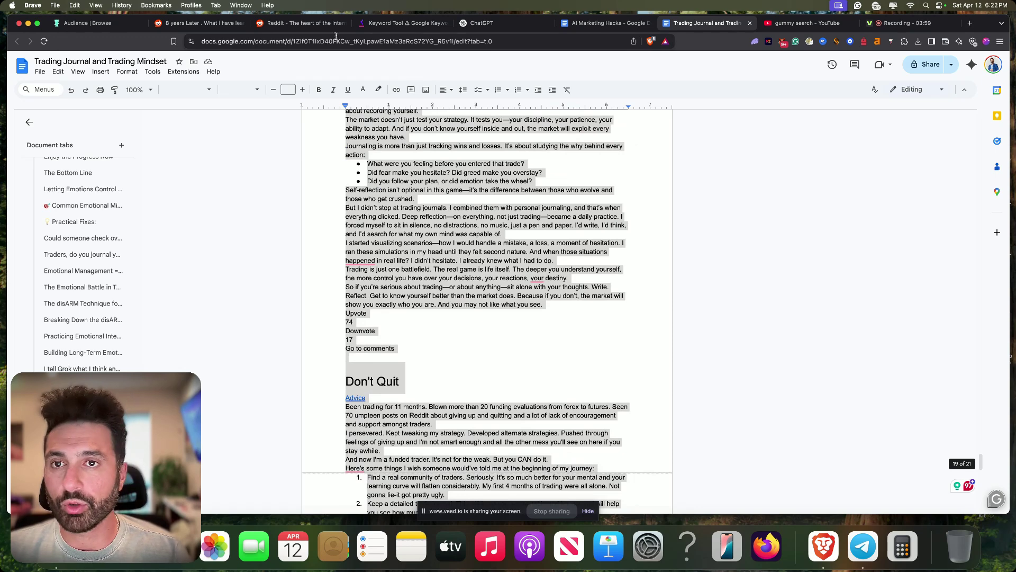
{"action": "left_click", "coordinate": [323, 22]}
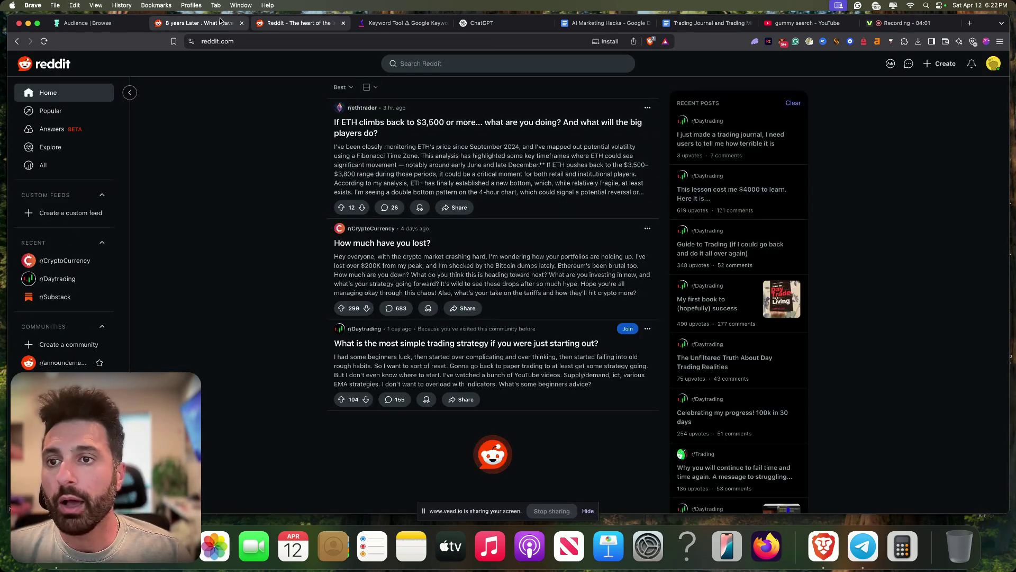
Return to the GummySearch results and expand the 'trading journal Recommendations?' post from r/Daytrading.
{"action": "left_click", "coordinate": [199, 23]}
{"action": "left_click", "coordinate": [87, 23]}
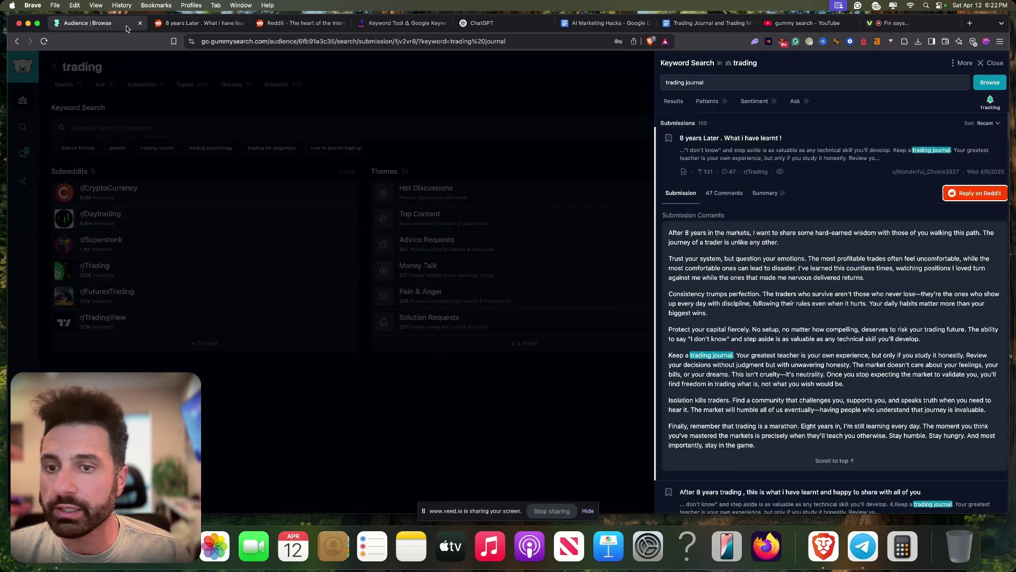
{"action": "scroll", "coordinate": [865, 252], "scroll_direction": "down", "scroll_amount": 6}
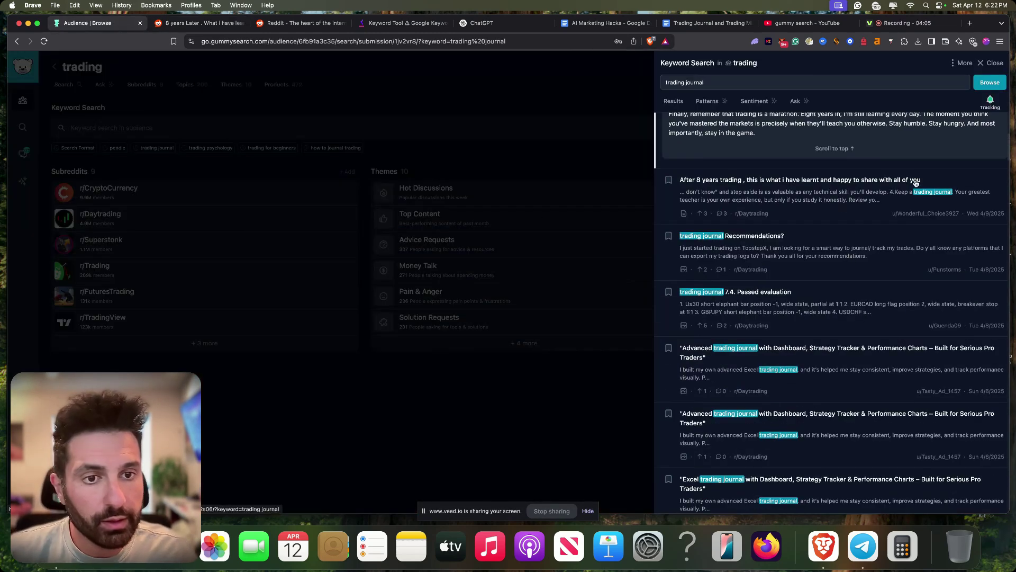
{"action": "scroll", "coordinate": [867, 211], "scroll_direction": "down", "scroll_amount": 3}
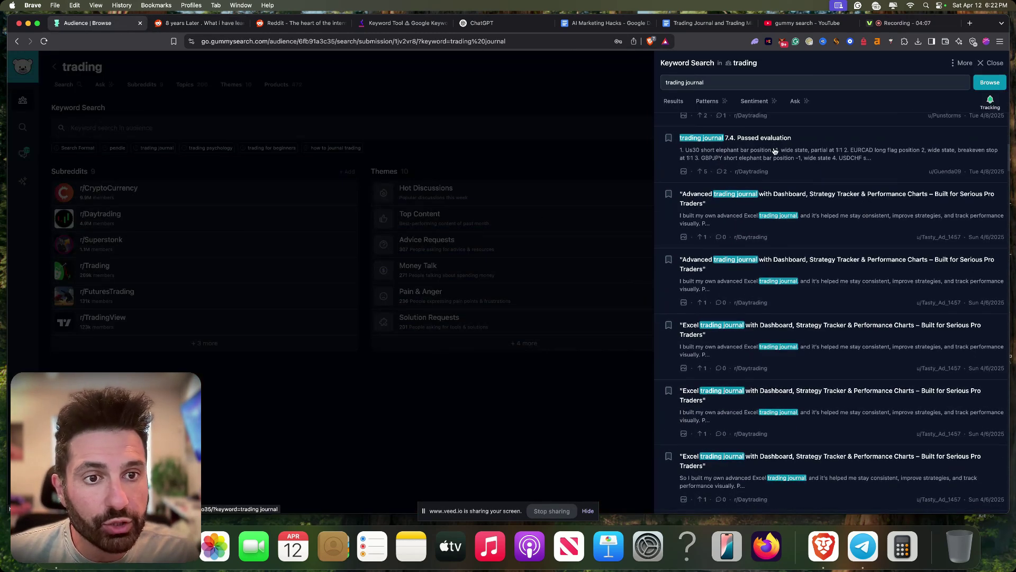
{"action": "scroll", "coordinate": [788, 251], "scroll_direction": "up", "scroll_amount": 3}
{"action": "left_click", "coordinate": [787, 249]}
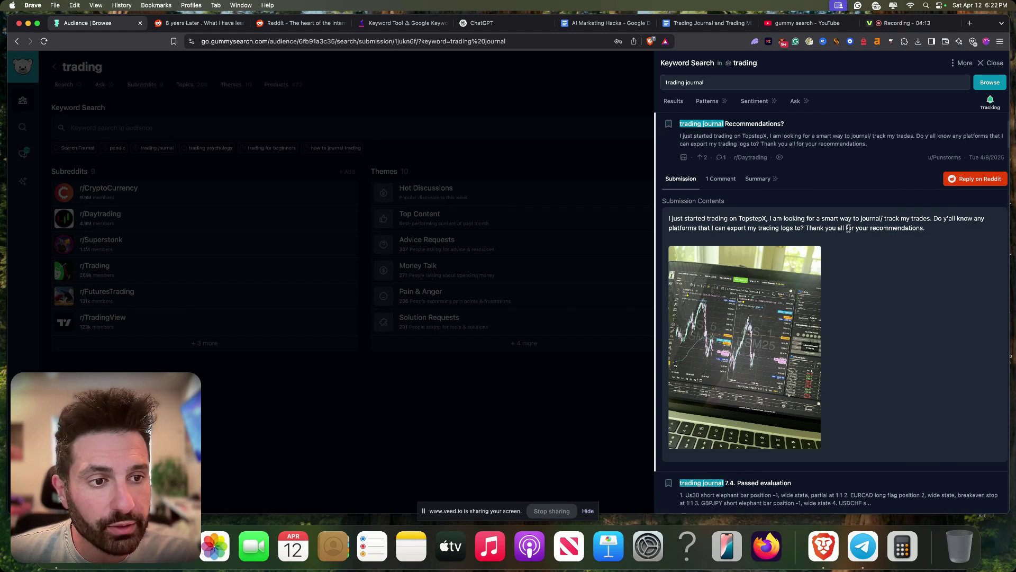
Open 'Trading Journal Recommendations?' on Reddit and highlight the TradesViz recommendation in its comment.
{"action": "left_click", "coordinate": [981, 180]}
{"action": "left_click", "coordinate": [316, 23]}
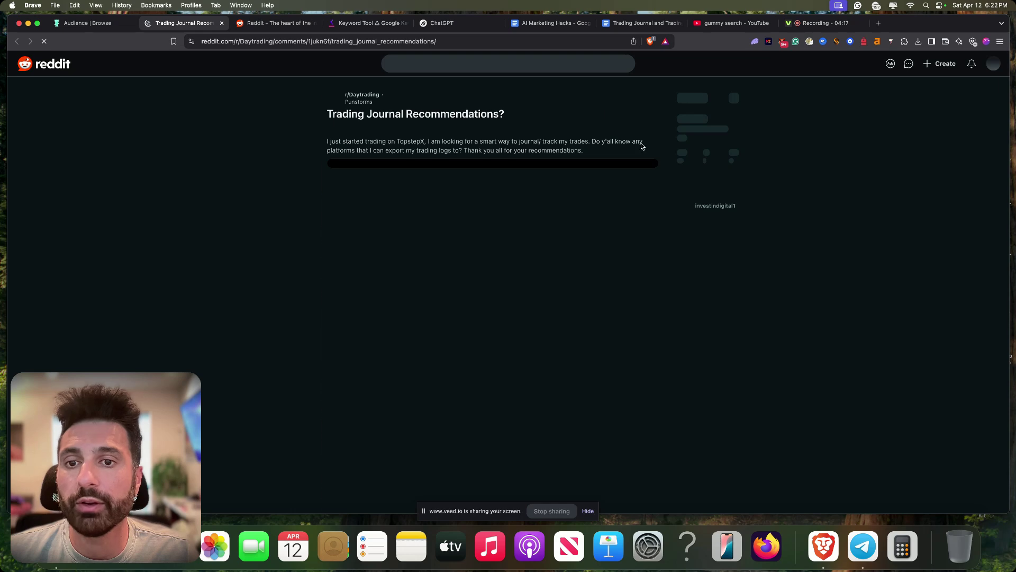
{"action": "scroll", "coordinate": [555, 206], "scroll_direction": "down", "scroll_amount": 4}
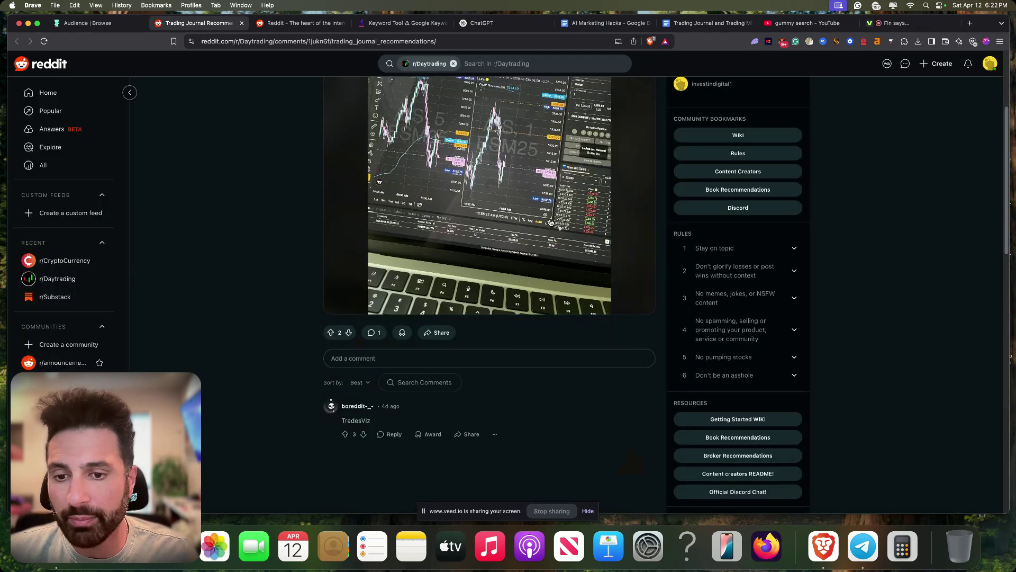
{"action": "scroll", "coordinate": [551, 222], "scroll_direction": "down", "scroll_amount": 2}
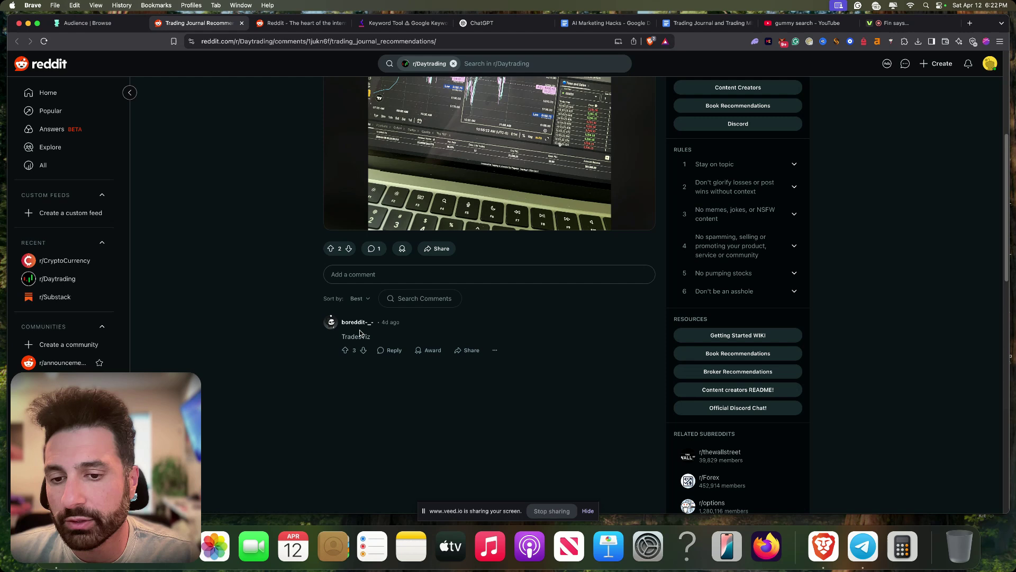
{"action": "left_click_drag", "start_coordinate": [396, 336], "coordinate": [330, 336]}
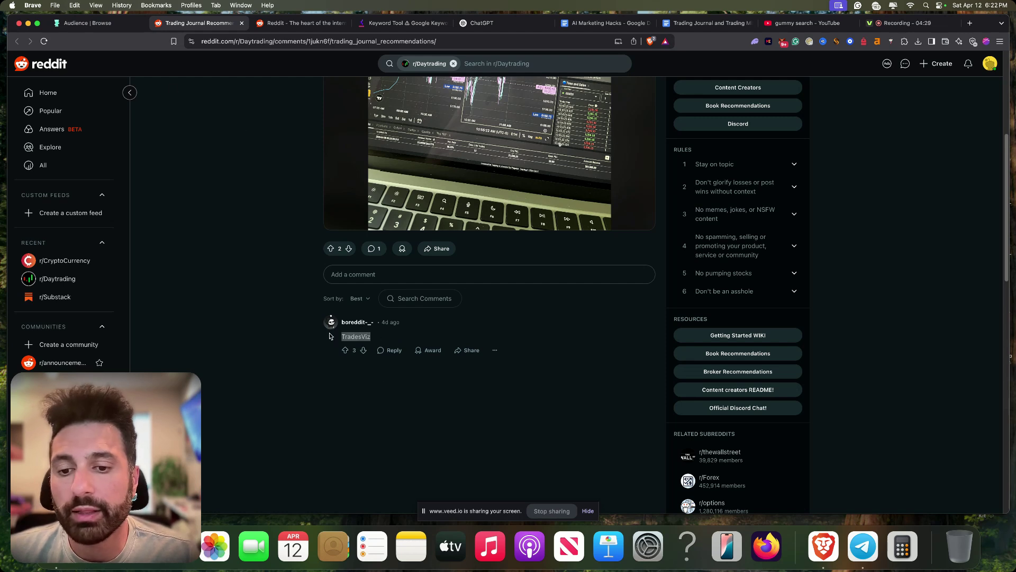
{"action": "left_click", "coordinate": [483, 323]}
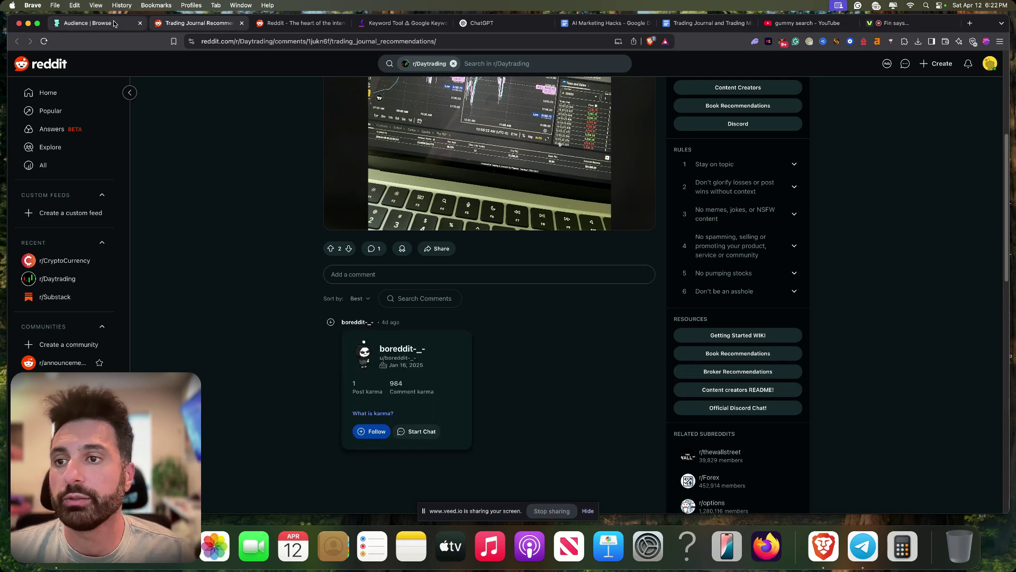
Back in the GummySearch results, expand and read the 'trading journal 7.4. Passed evaluation' post.
{"action": "key", "text": "ctrl+shift+Tab"}
{"action": "scroll", "coordinate": [875, 273], "scroll_direction": "down", "scroll_amount": 4}
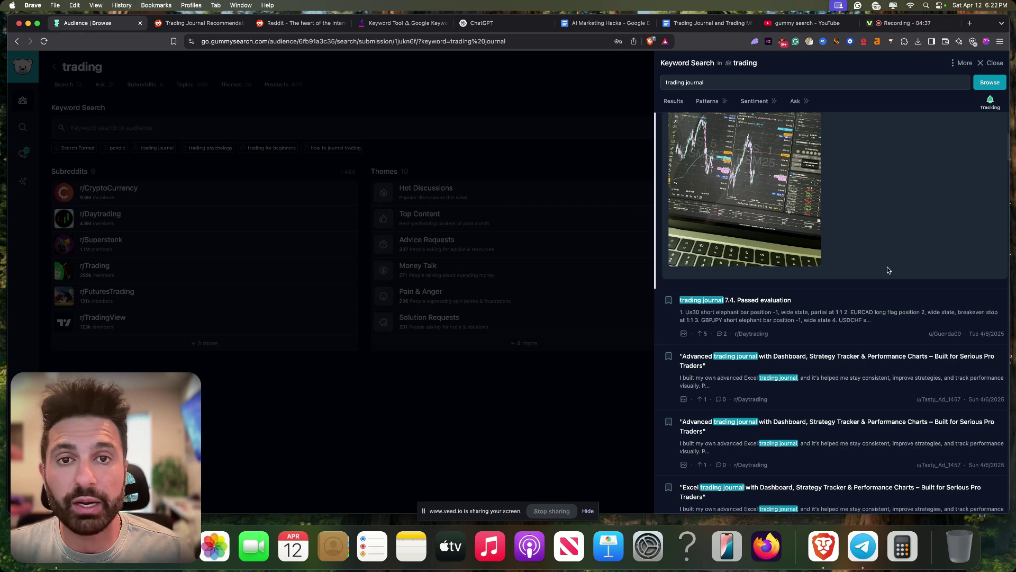
{"action": "scroll", "coordinate": [833, 199], "scroll_direction": "down", "scroll_amount": 2}
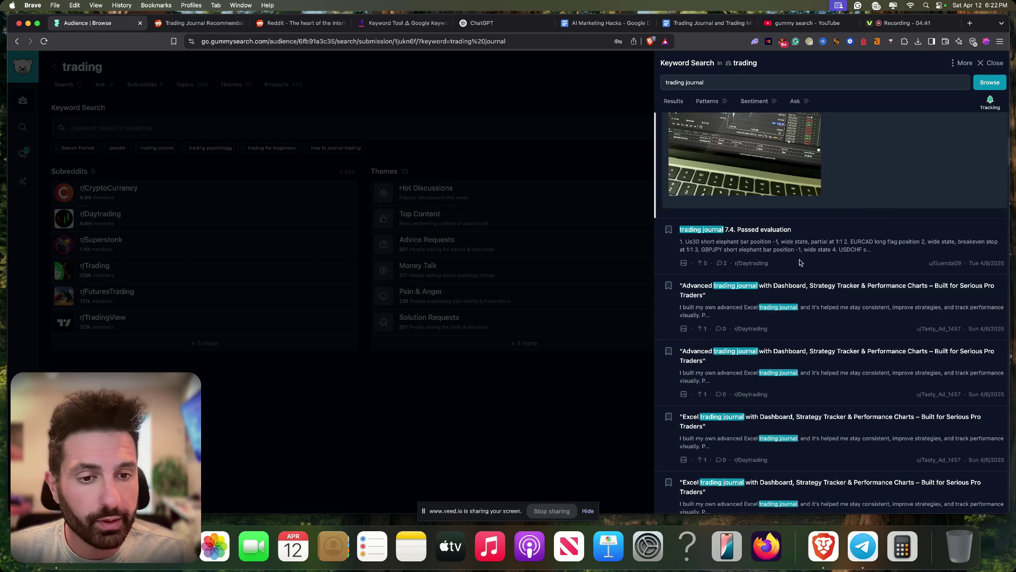
{"action": "left_click", "coordinate": [781, 232]}
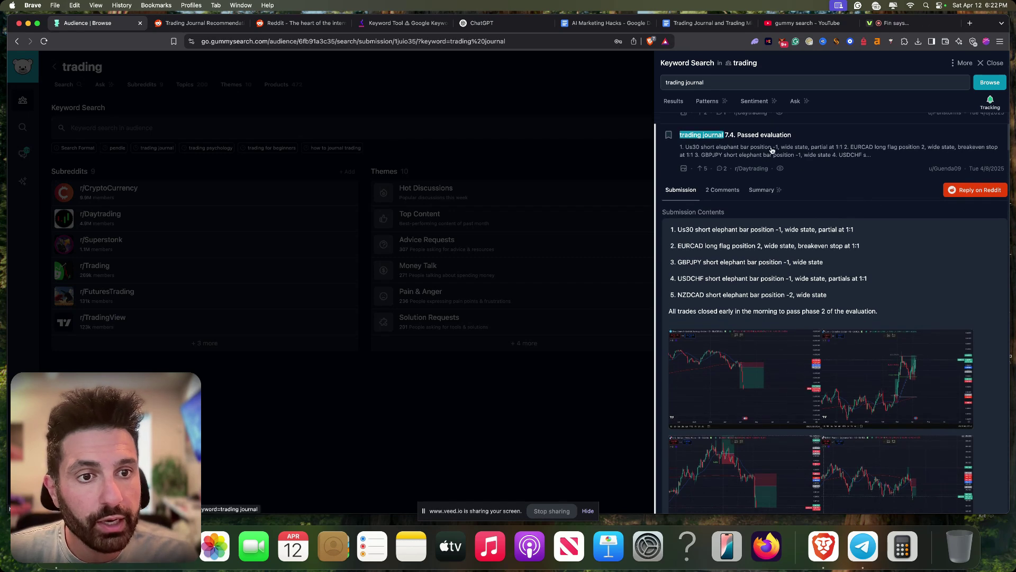
{"action": "scroll", "coordinate": [841, 198], "scroll_direction": "down", "scroll_amount": 5}
{"action": "scroll", "coordinate": [838, 205], "scroll_direction": "down", "scroll_amount": 4}
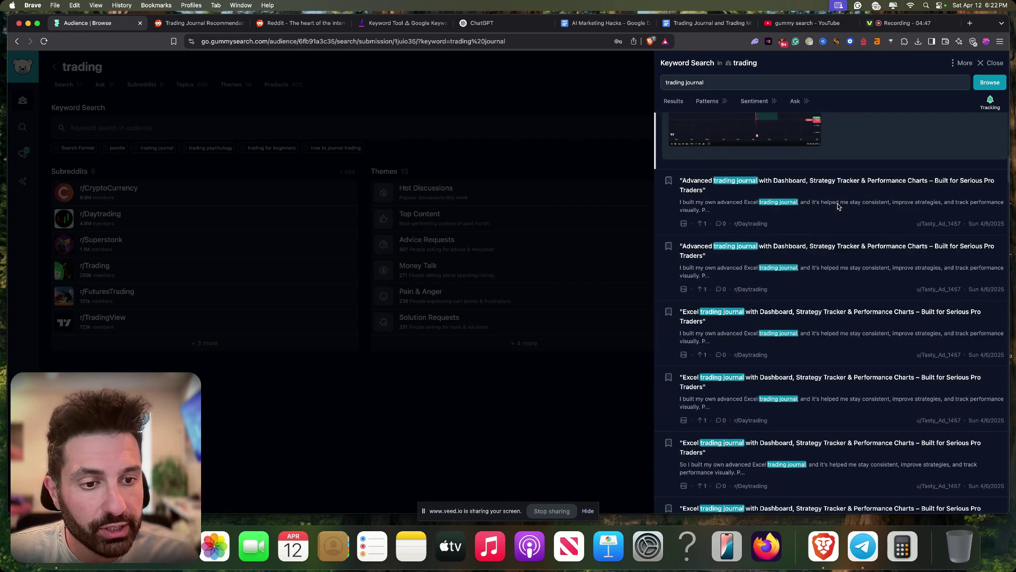
{"action": "scroll", "coordinate": [893, 196], "scroll_direction": "down", "scroll_amount": 2}
{"action": "scroll", "coordinate": [888, 194], "scroll_direction": "up", "scroll_amount": 10}
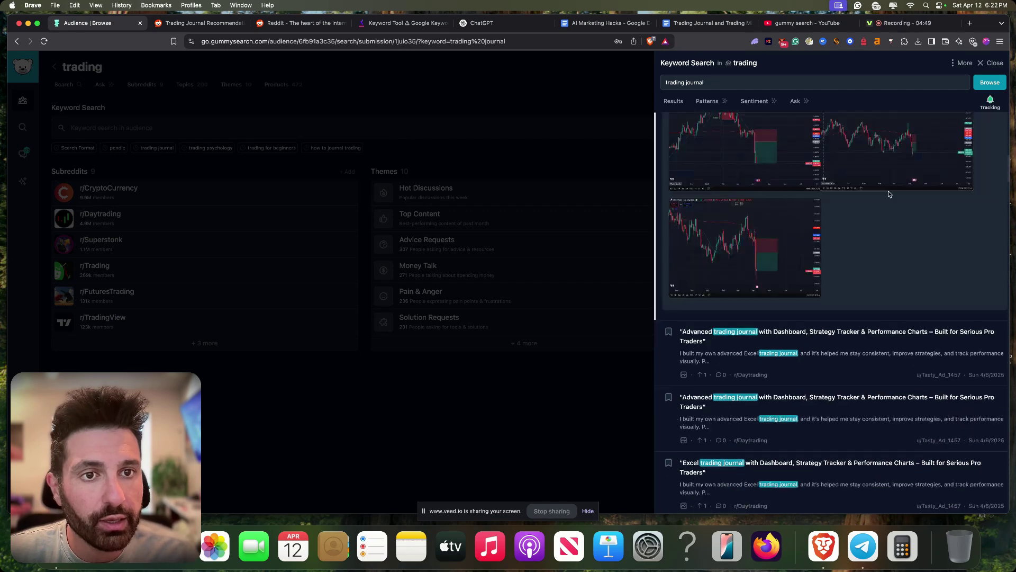
{"action": "scroll", "coordinate": [935, 187], "scroll_direction": "down", "scroll_amount": 10}
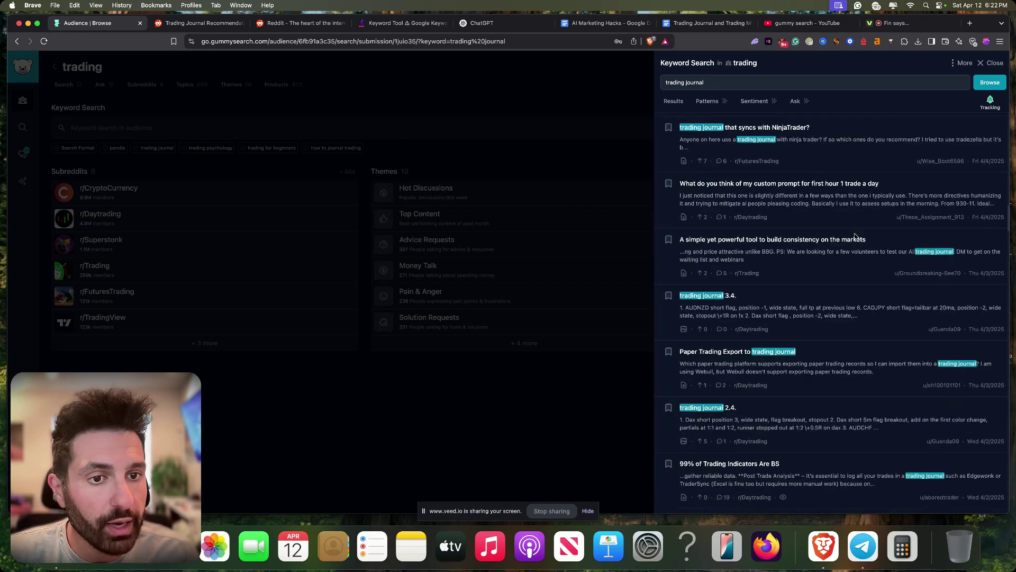
{"action": "scroll", "coordinate": [872, 216], "scroll_direction": "up", "scroll_amount": 6}
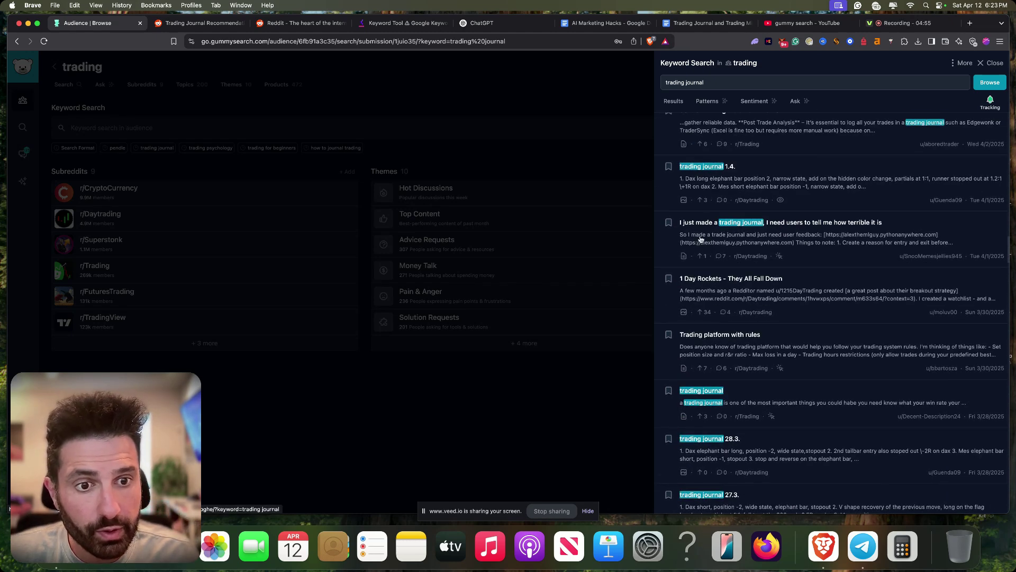
Follow the 'I just made a trading journal' post's link, close spare tabs, and open the futures trade form.
{"action": "left_click", "coordinate": [833, 227]}
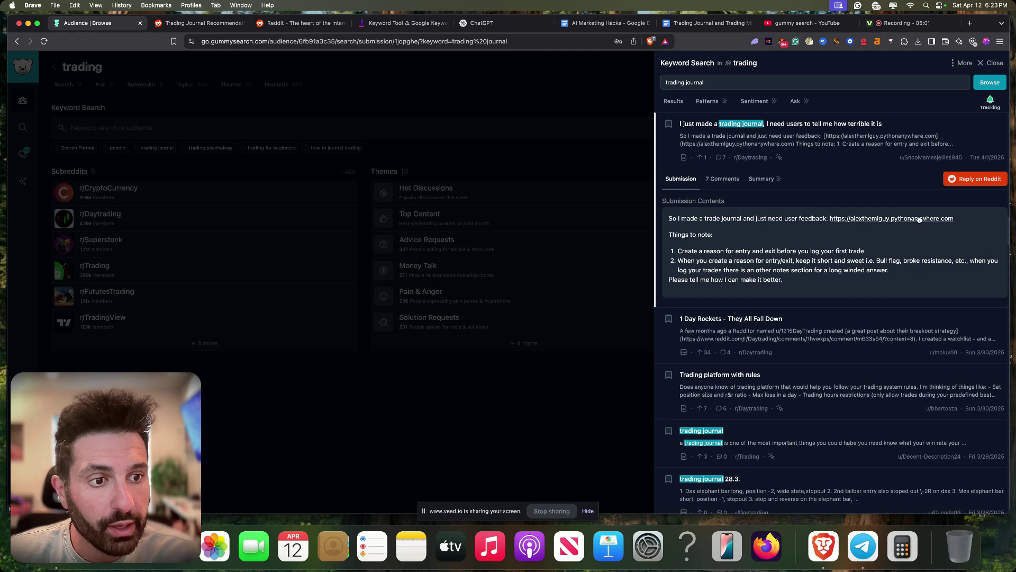
{"action": "left_click", "coordinate": [937, 220]}
{"action": "left_click", "coordinate": [316, 23]}
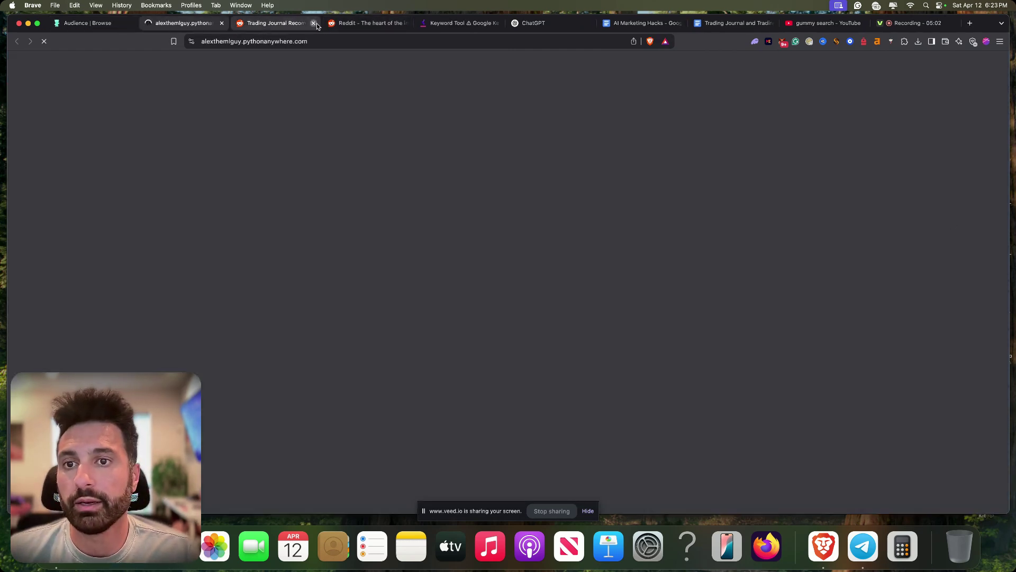
{"action": "left_click", "coordinate": [316, 23]}
{"action": "left_click", "coordinate": [314, 24]}
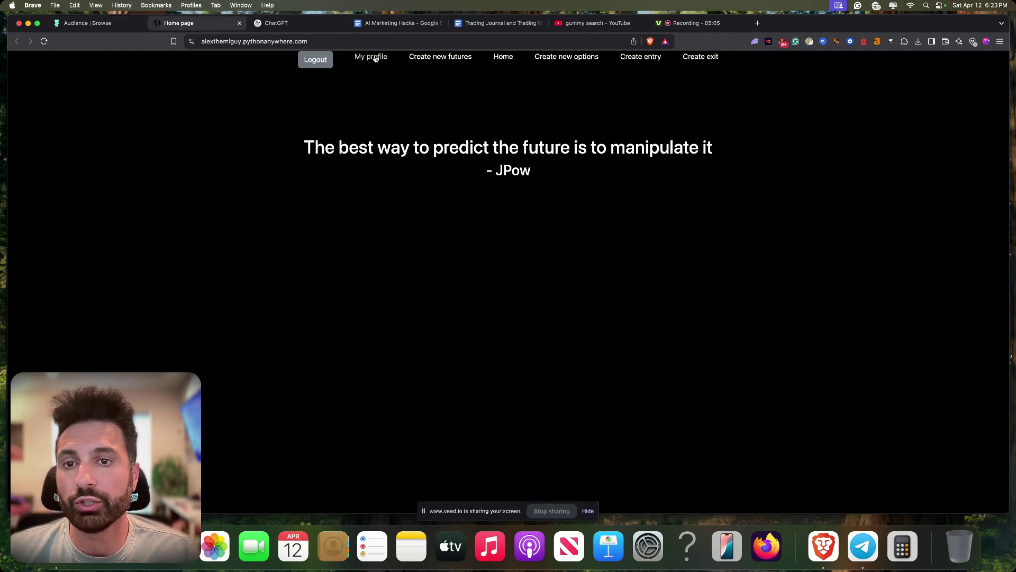
{"action": "left_click", "coordinate": [463, 60]}
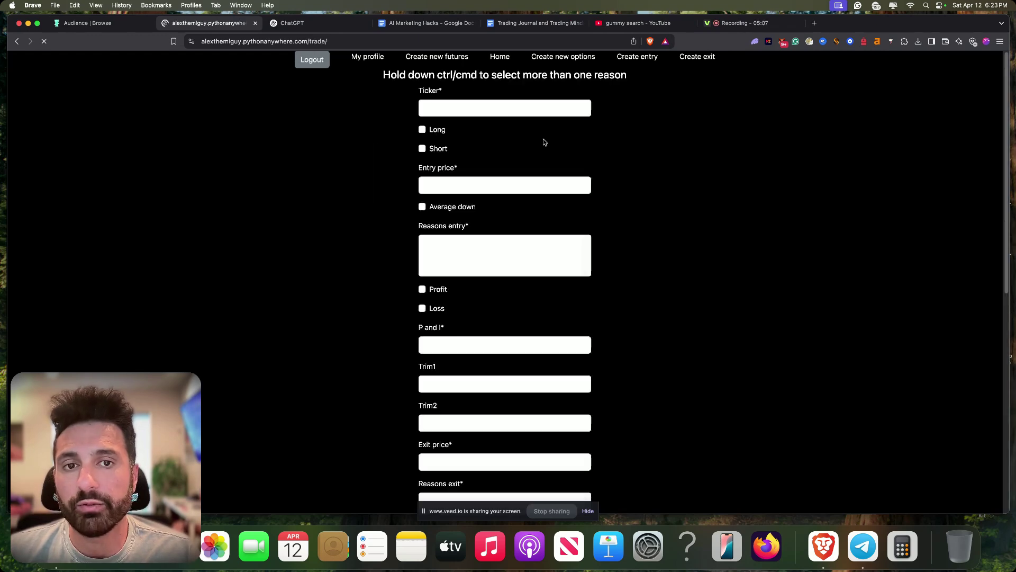
Expand 'The power of a positive feedback loop' in GummySearch and open it on Reddit in a new tab.
{"action": "left_click", "coordinate": [87, 23]}
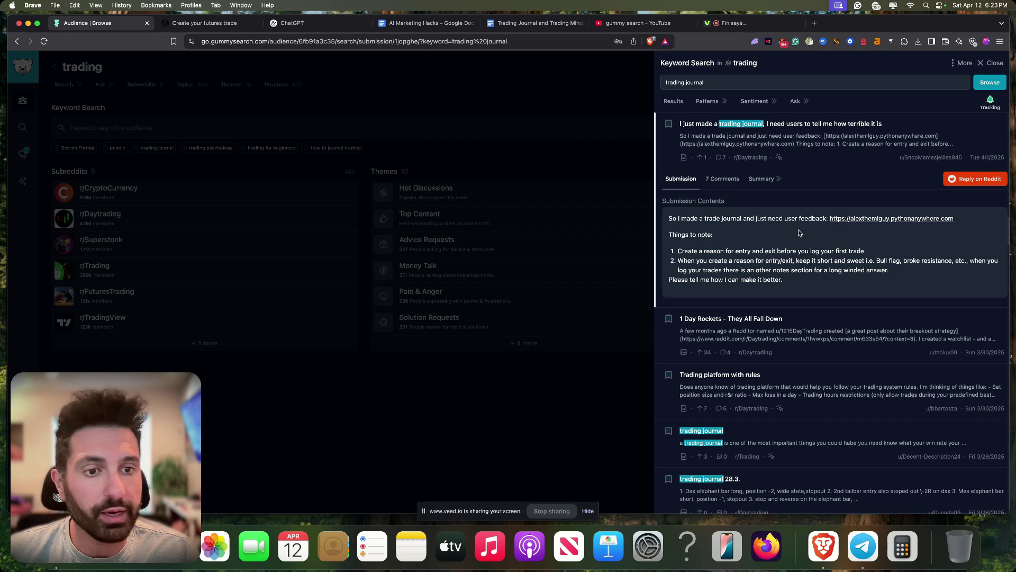
{"action": "scroll", "coordinate": [804, 273], "scroll_direction": "down", "scroll_amount": 2}
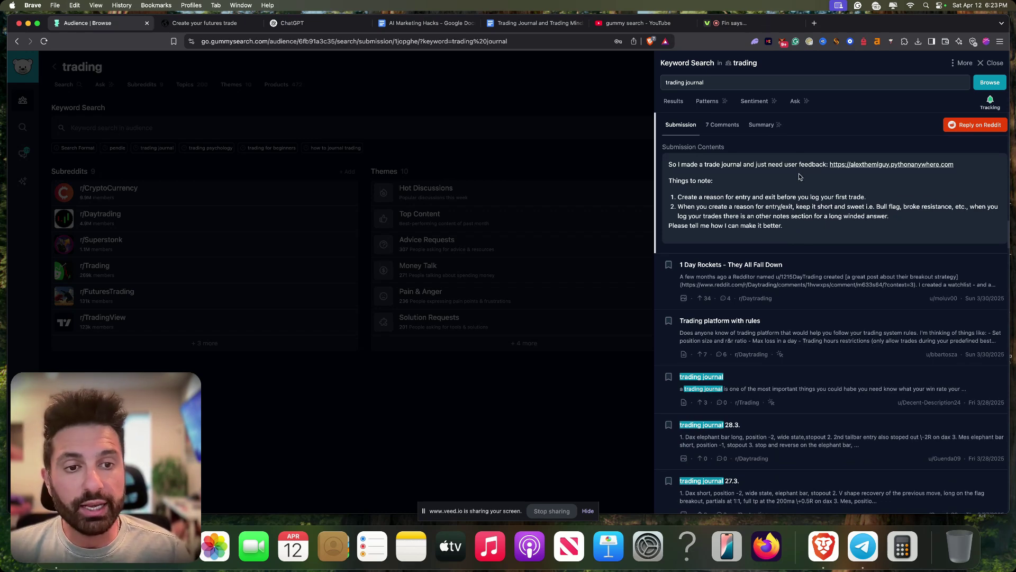
{"action": "scroll", "coordinate": [809, 196], "scroll_direction": "down", "scroll_amount": 5}
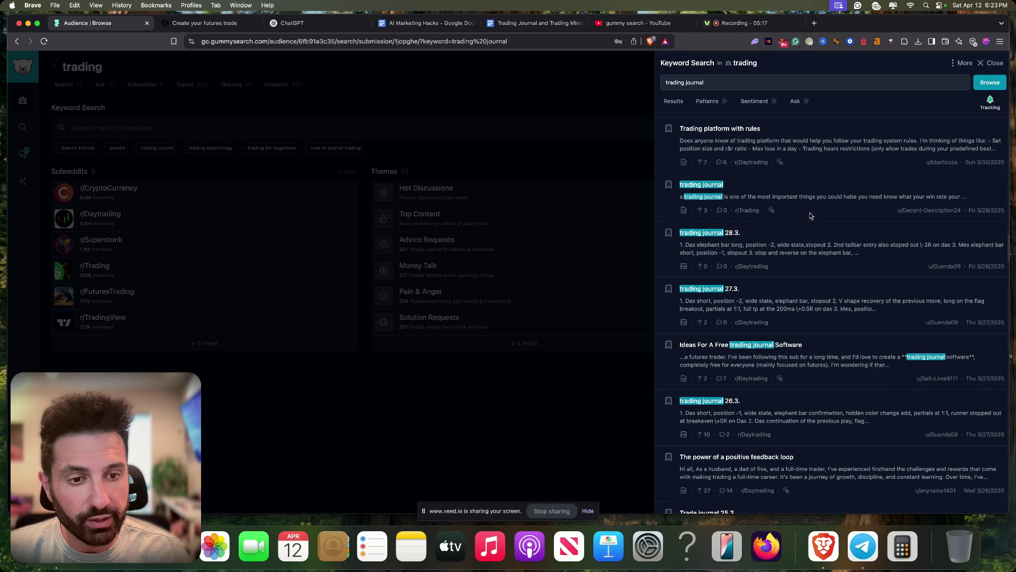
{"action": "scroll", "coordinate": [805, 212], "scroll_direction": "down", "scroll_amount": 2}
{"action": "scroll", "coordinate": [802, 212], "scroll_direction": "down", "scroll_amount": 8}
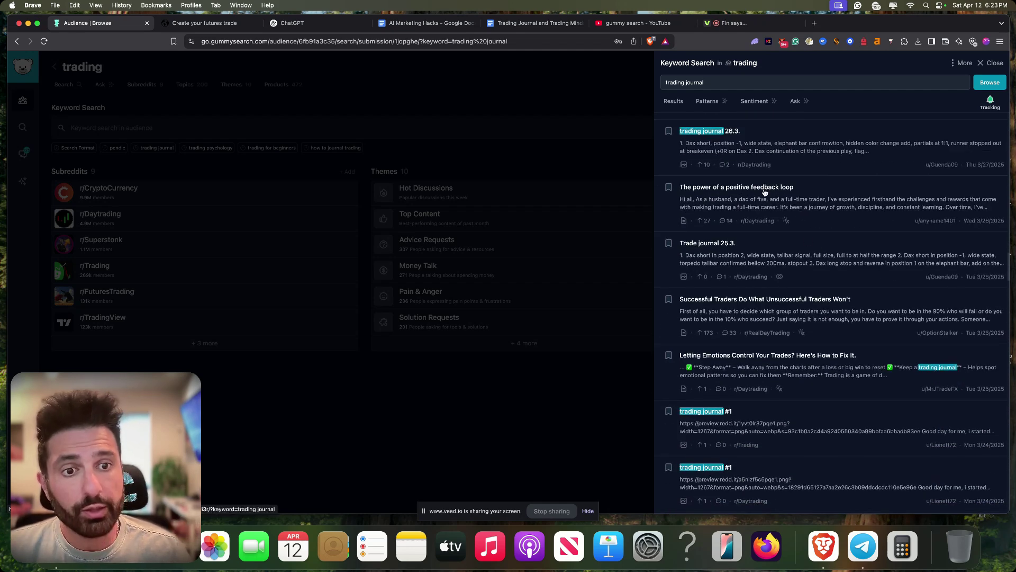
{"action": "left_click", "coordinate": [765, 188]}
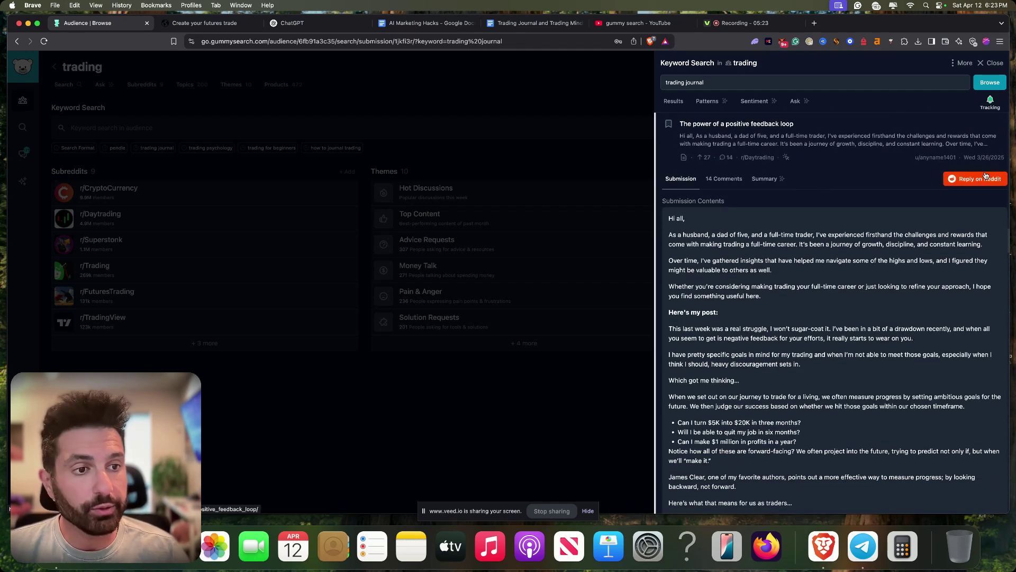
{"action": "left_click", "coordinate": [976, 180]}
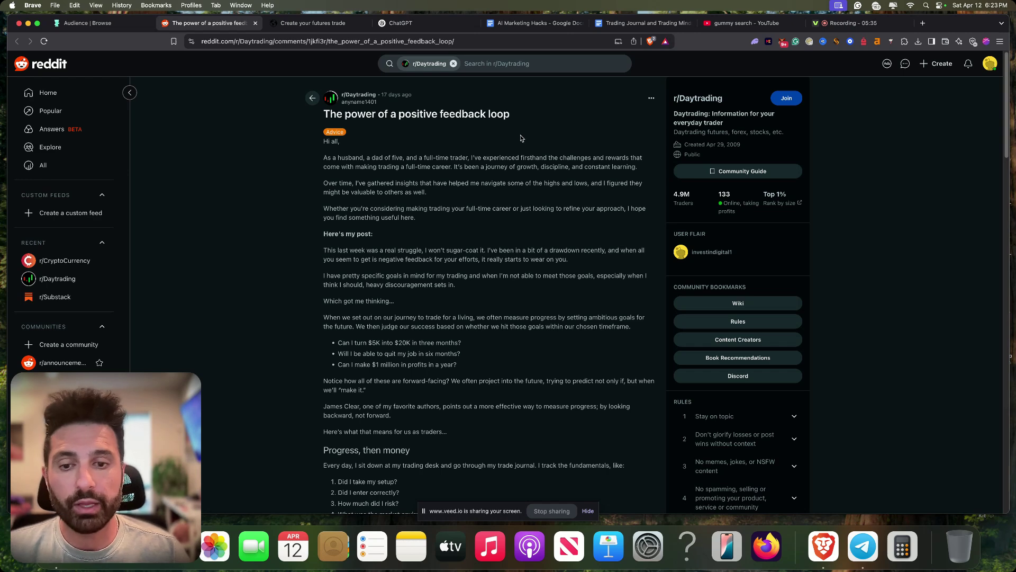
Search the positive feedback loop post for 'trading journal', then close the Find bar back at the title.
{"action": "scroll", "coordinate": [519, 180], "scroll_direction": "down", "scroll_amount": 1}
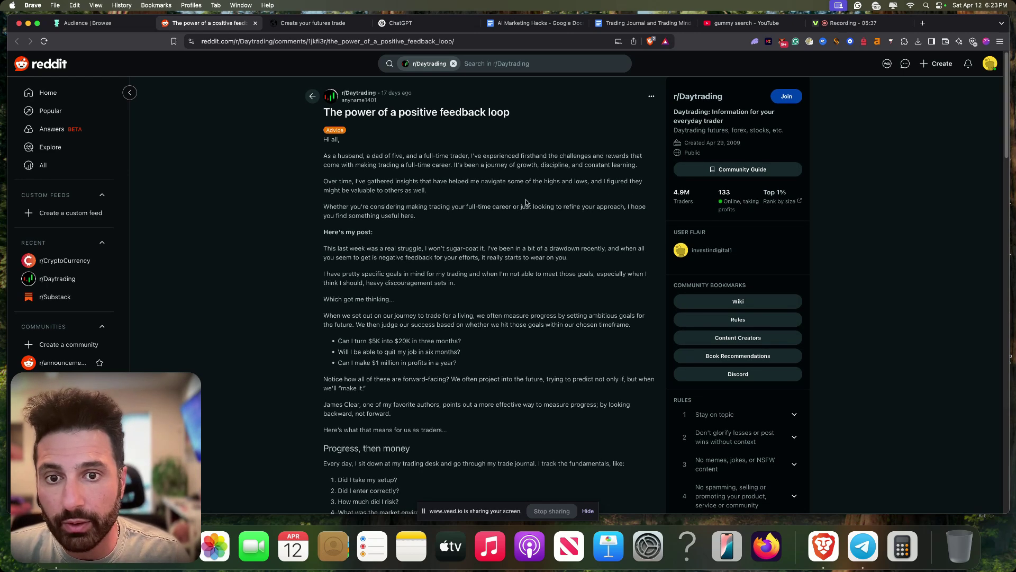
{"action": "key", "text": "super+f"}
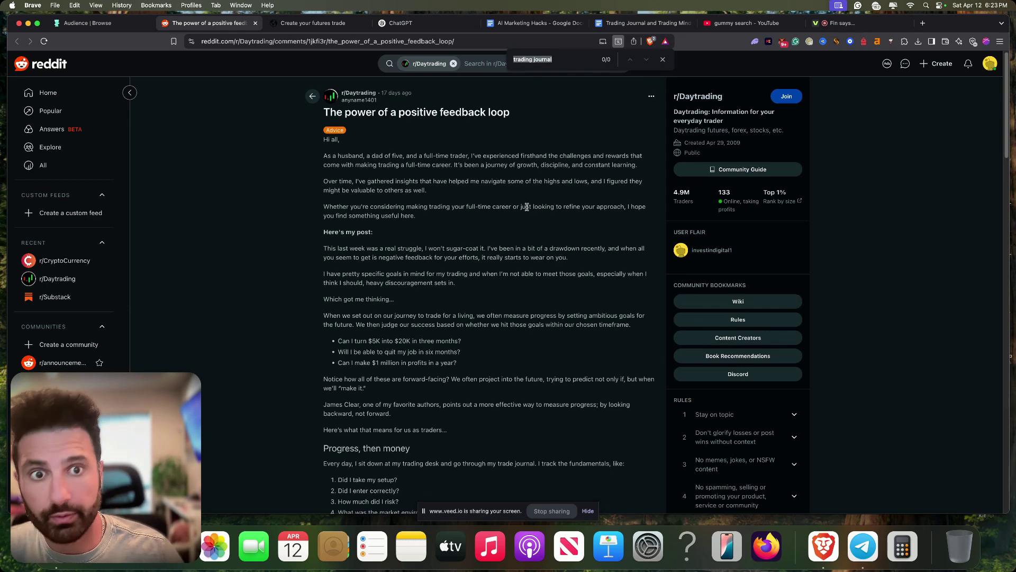
{"action": "left_click", "coordinate": [568, 58]}
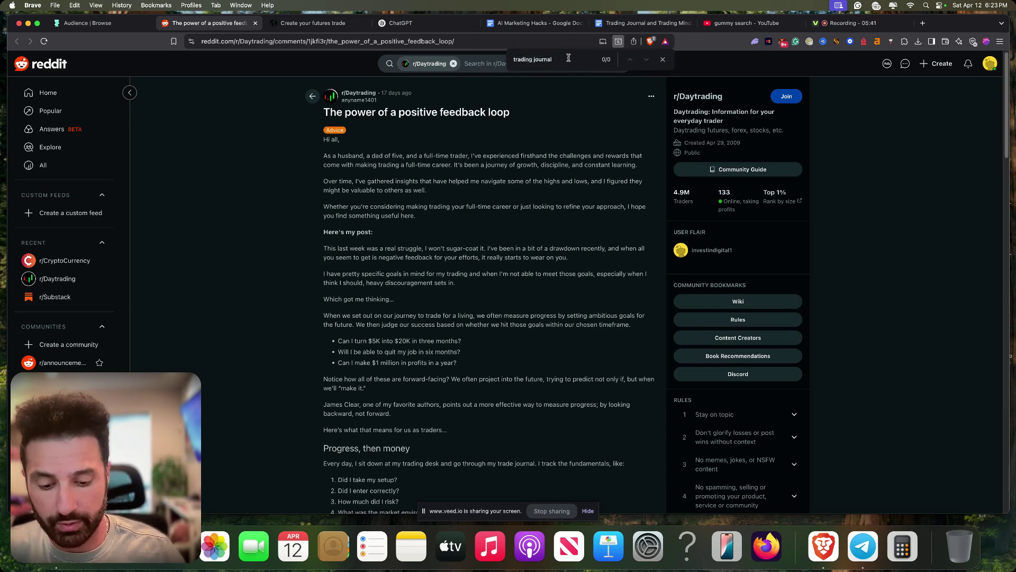
{"action": "scroll", "coordinate": [594, 220], "scroll_direction": "down", "scroll_amount": 20}
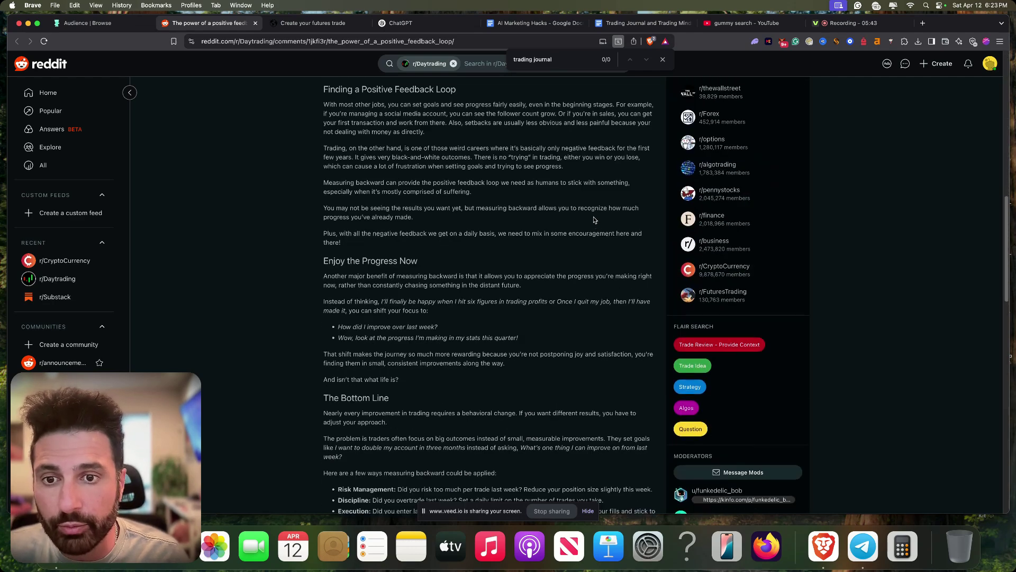
{"action": "scroll", "coordinate": [594, 220], "scroll_direction": "down", "scroll_amount": 2}
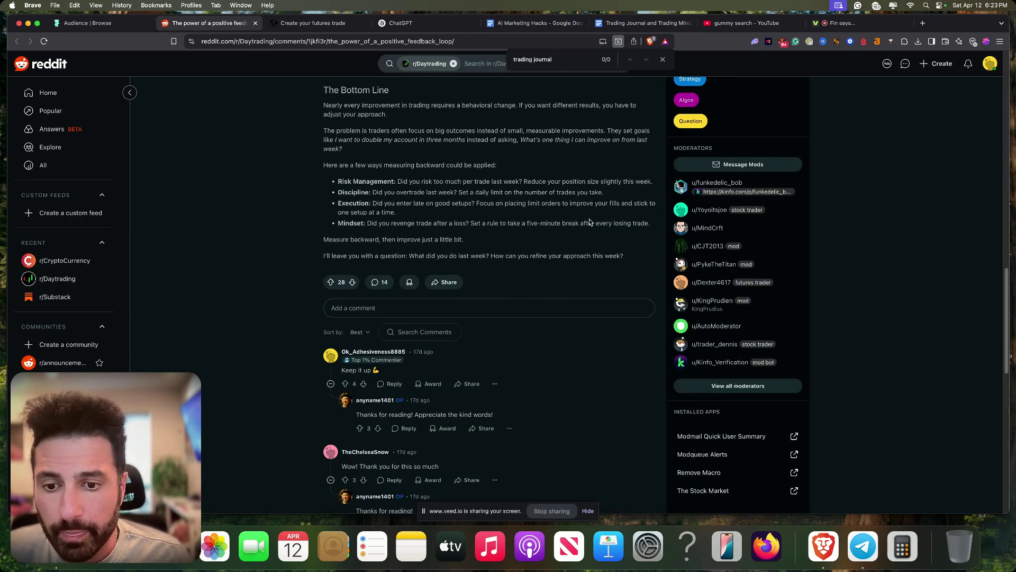
{"action": "scroll", "coordinate": [591, 229], "scroll_direction": "up", "scroll_amount": 15}
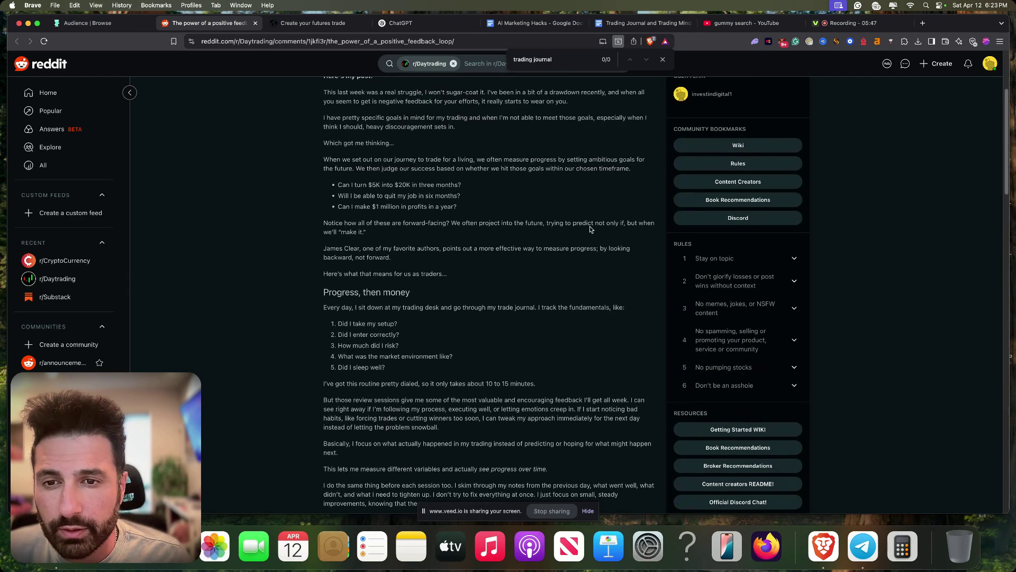
{"action": "scroll", "coordinate": [591, 228], "scroll_direction": "up", "scroll_amount": 3}
{"action": "key", "text": "Escape"}
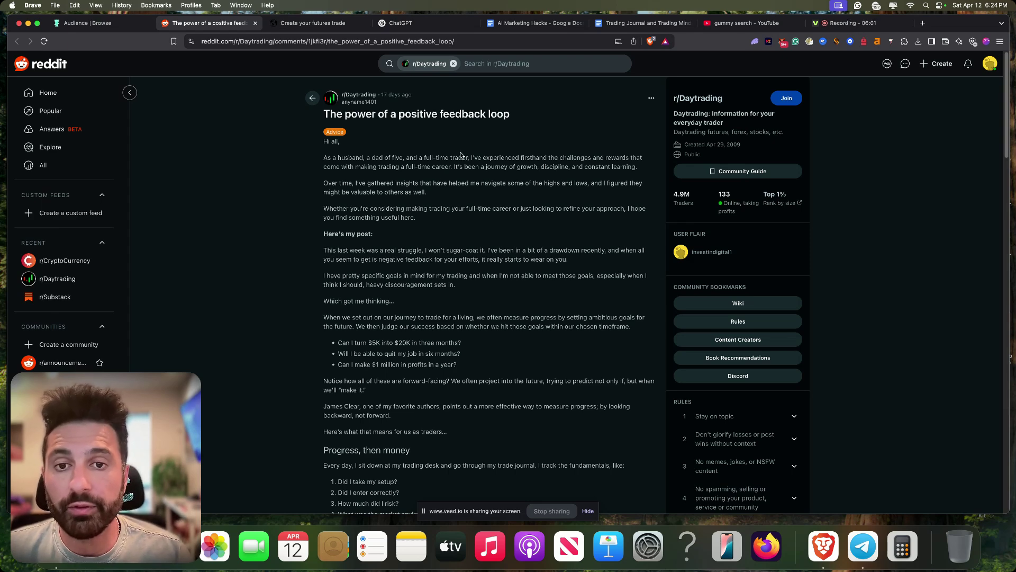
{"action": "scroll", "coordinate": [490, 185], "scroll_direction": "down", "scroll_amount": 5}
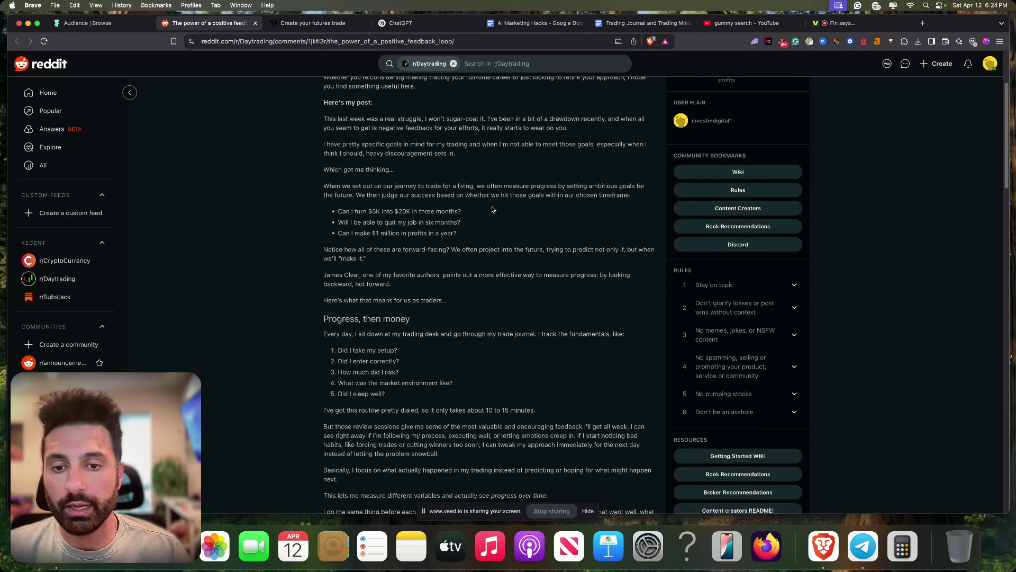
{"action": "scroll", "coordinate": [492, 210], "scroll_direction": "down", "scroll_amount": 1}
{"action": "scroll", "coordinate": [494, 211], "scroll_direction": "up", "scroll_amount": 1}
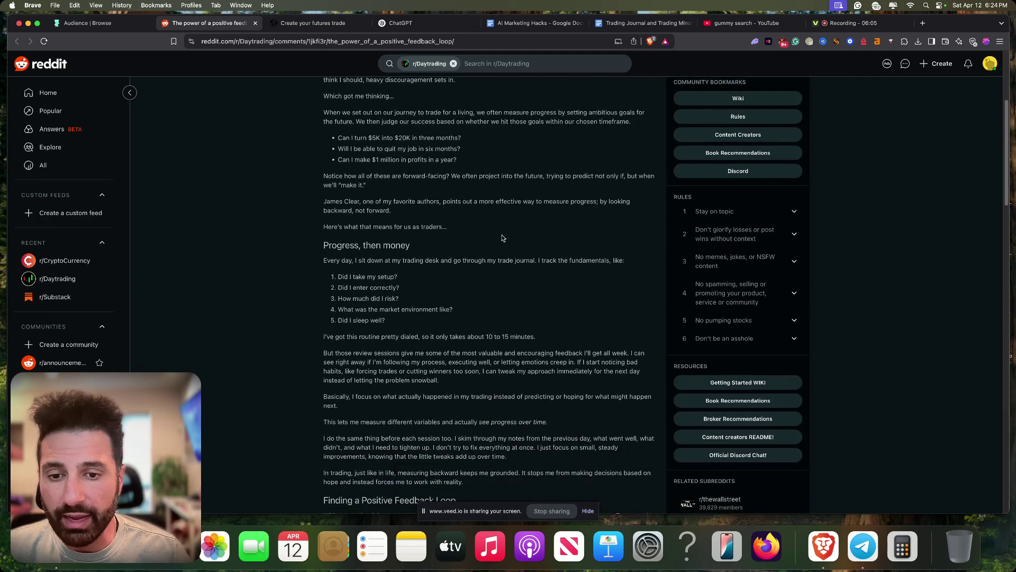
{"action": "scroll", "coordinate": [516, 231], "scroll_direction": "up", "scroll_amount": 5}
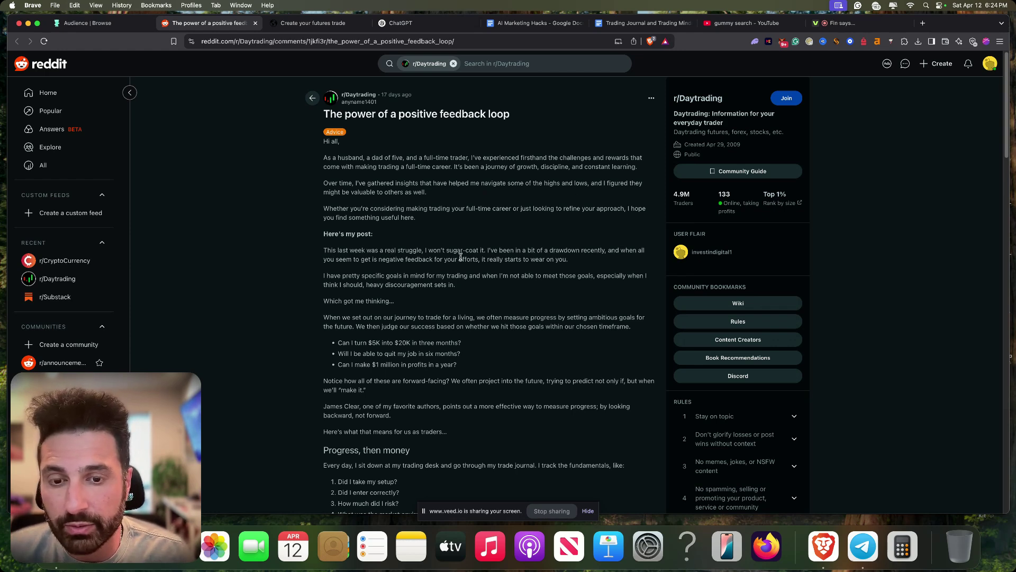
{"action": "scroll", "coordinate": [459, 257], "scroll_direction": "down", "scroll_amount": 1}
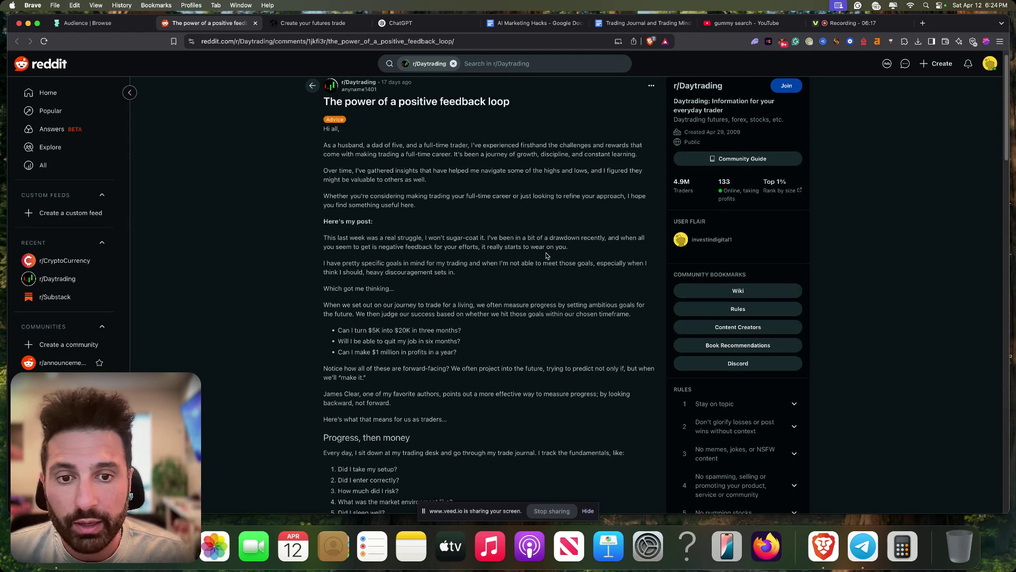
{"action": "scroll", "coordinate": [547, 255], "scroll_direction": "down", "scroll_amount": 1}
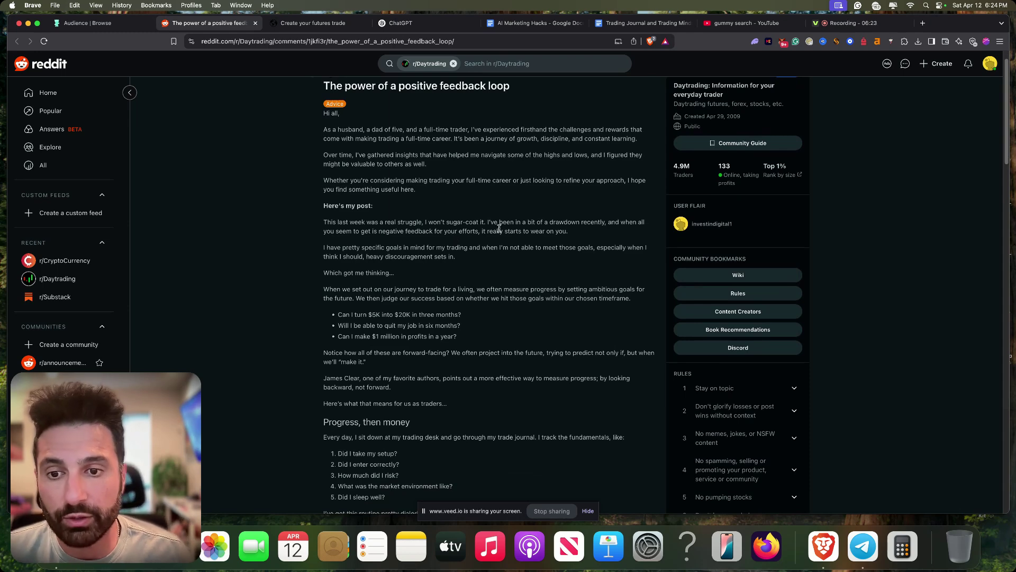
{"action": "scroll", "coordinate": [447, 253], "scroll_direction": "down", "scroll_amount": 3}
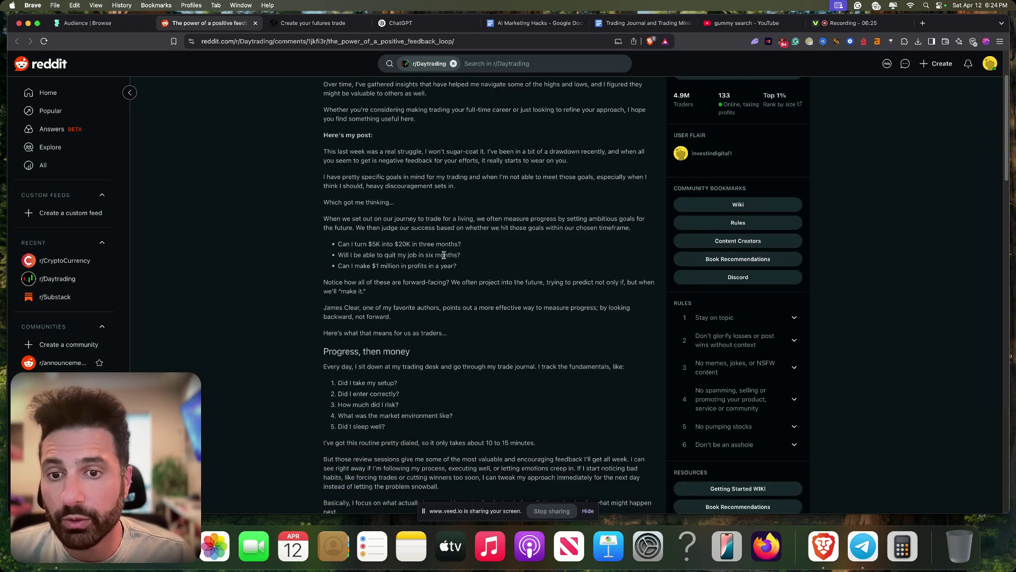
{"action": "scroll", "coordinate": [472, 286], "scroll_direction": "down", "scroll_amount": 3}
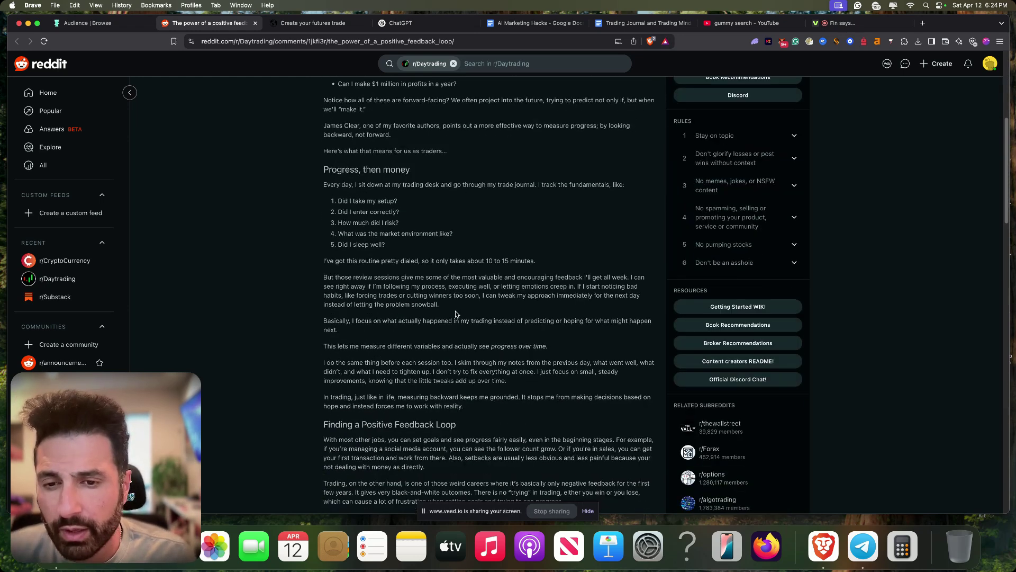
{"action": "scroll", "coordinate": [522, 295], "scroll_direction": "down", "scroll_amount": 3}
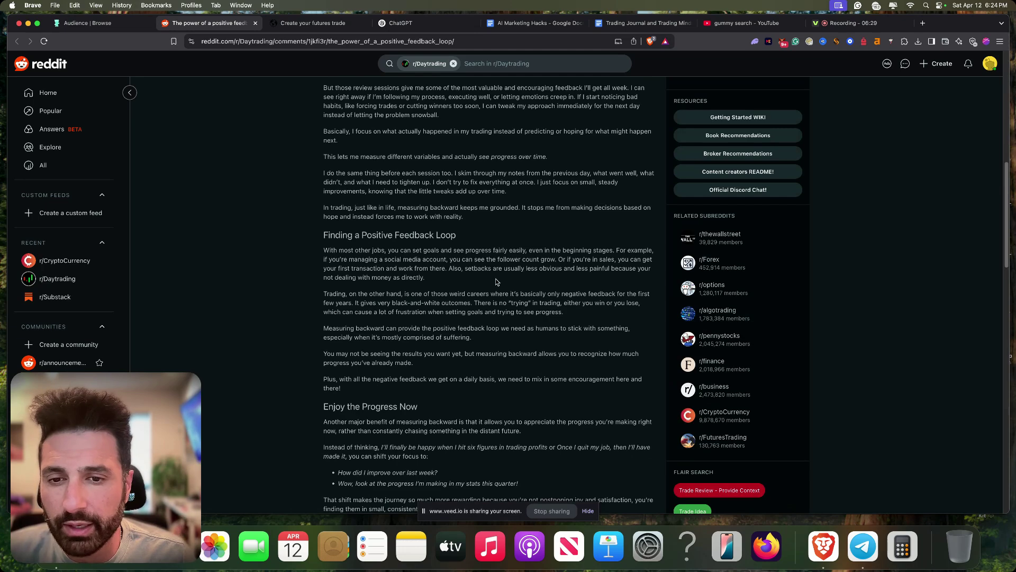
{"action": "scroll", "coordinate": [328, 246], "scroll_direction": "down", "scroll_amount": 2}
{"action": "scroll", "coordinate": [339, 178], "scroll_direction": "down", "scroll_amount": 4}
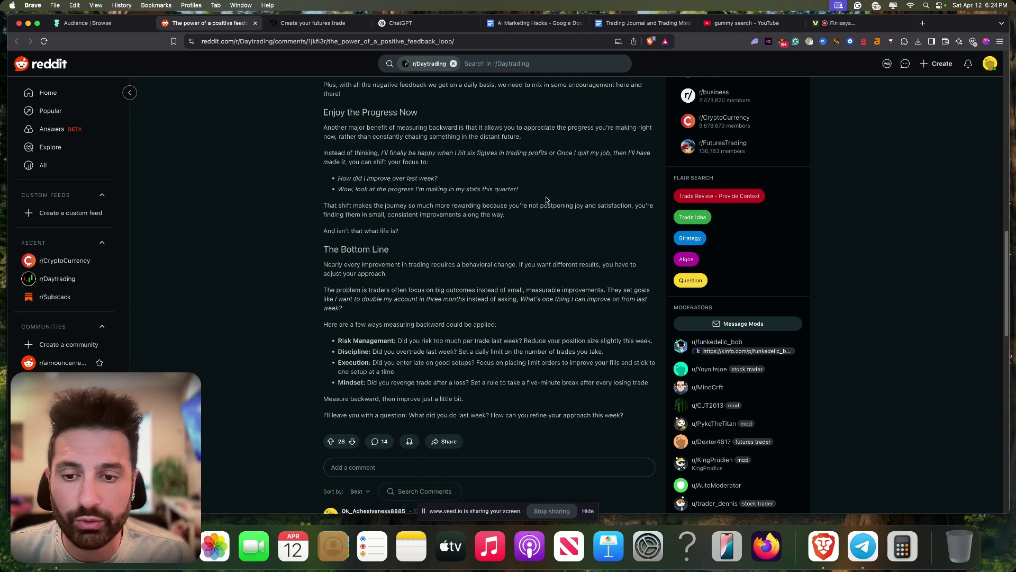
{"action": "scroll", "coordinate": [548, 201], "scroll_direction": "down", "scroll_amount": 2}
{"action": "scroll", "coordinate": [547, 200], "scroll_direction": "down", "scroll_amount": 1}
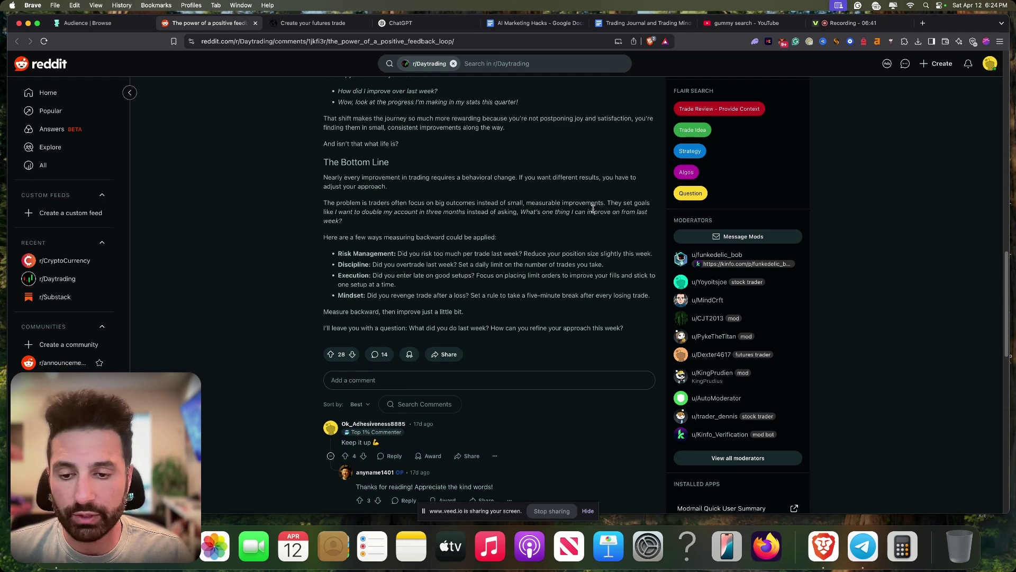
{"action": "scroll", "coordinate": [593, 208], "scroll_direction": "down", "scroll_amount": 2}
{"action": "key", "text": "ctrl+shift+Tab"}
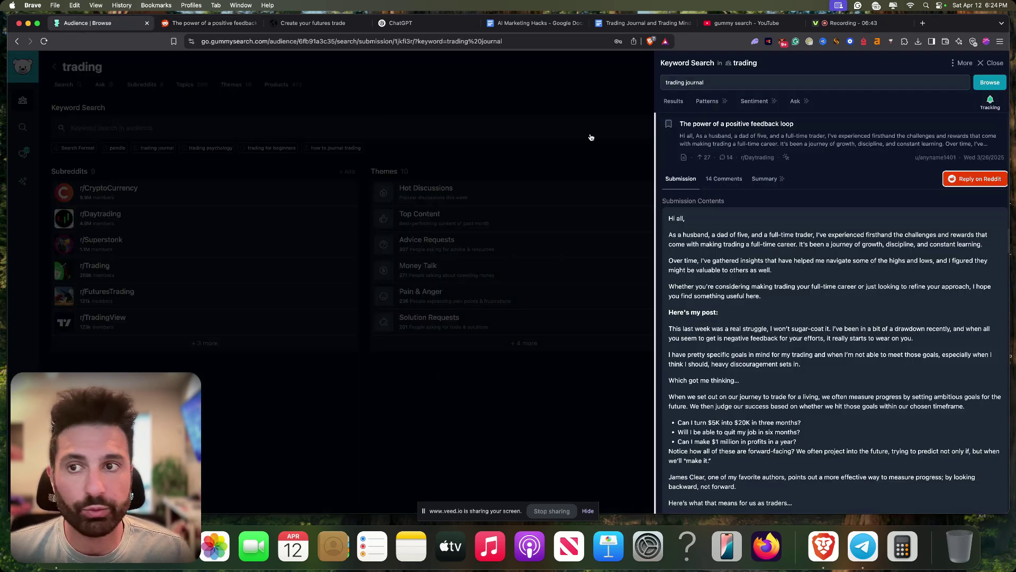
{"action": "left_click", "coordinate": [221, 25]}
Highlight the five journal-review questions under 'Progress, then money', then return to the GummySearch results.
{"action": "scroll", "coordinate": [555, 186], "scroll_direction": "up", "scroll_amount": 15}
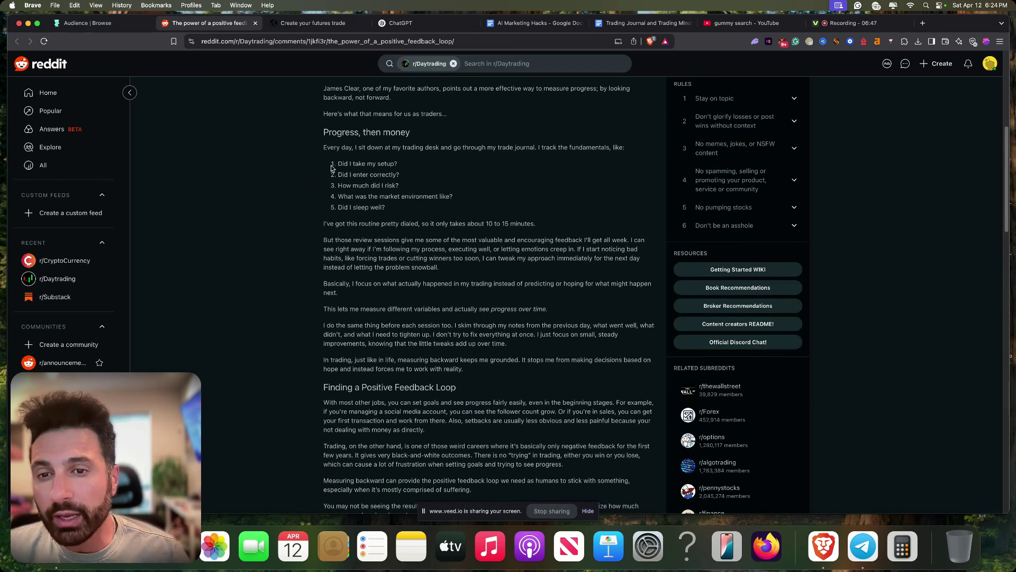
{"action": "left_click_drag", "start_coordinate": [339, 165], "coordinate": [396, 166]}
{"action": "left_click", "coordinate": [419, 172]}
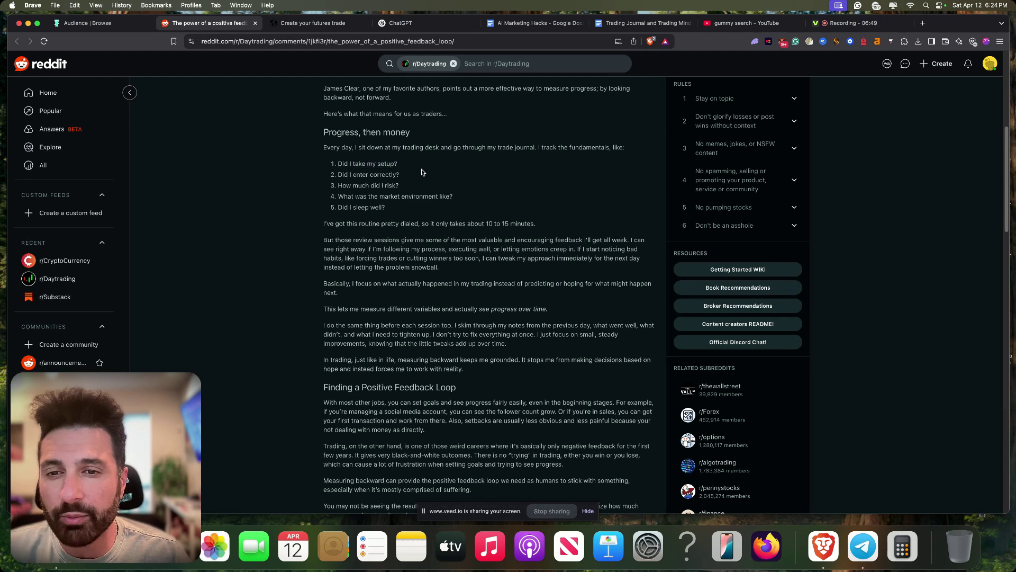
{"action": "left_click_drag", "start_coordinate": [416, 188], "coordinate": [338, 186]}
{"action": "left_click", "coordinate": [357, 205]}
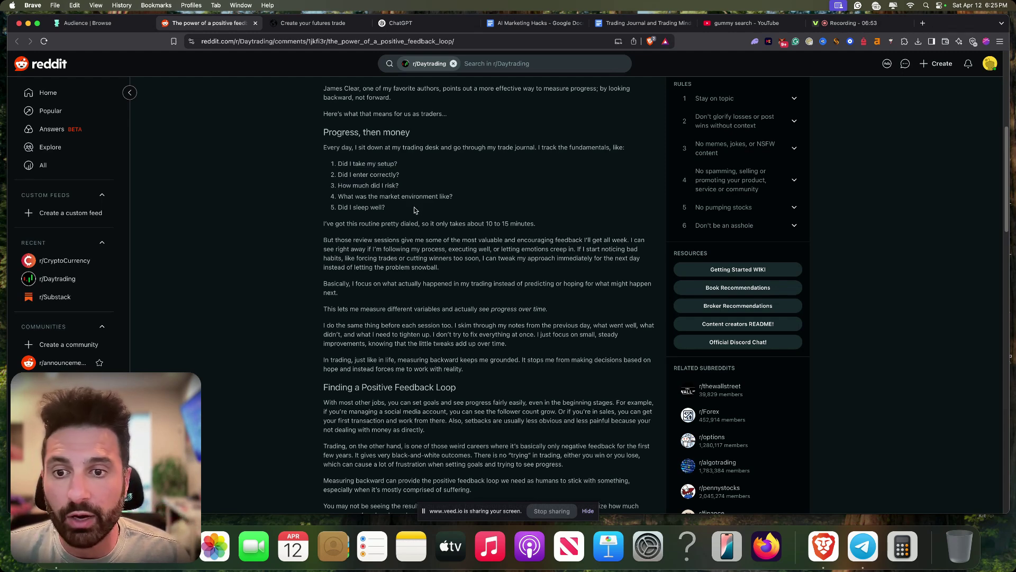
{"action": "left_click_drag", "start_coordinate": [416, 210], "coordinate": [338, 210]}
{"action": "left_click", "coordinate": [341, 209]}
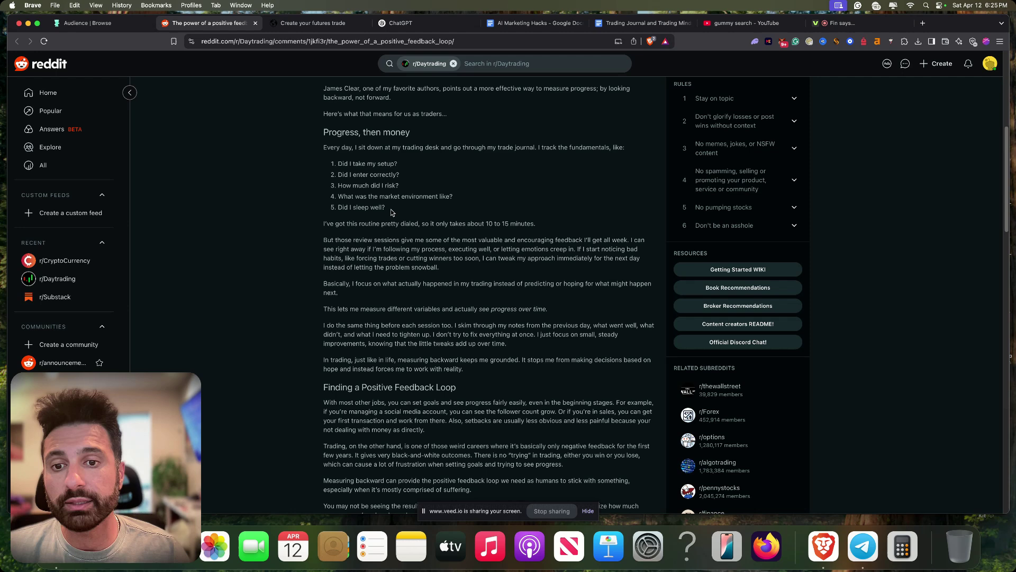
{"action": "left_click_drag", "start_coordinate": [394, 212], "coordinate": [313, 163]}
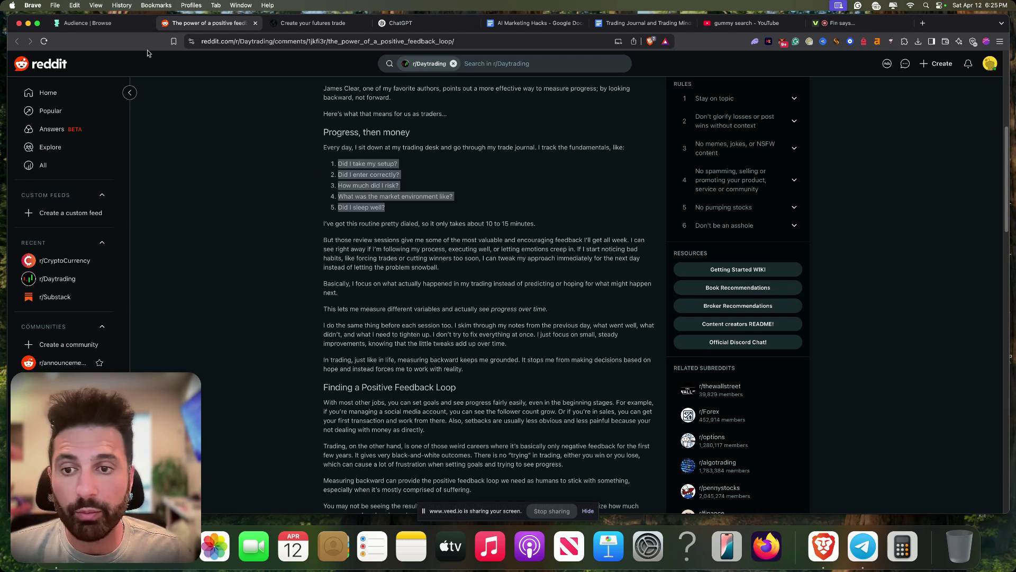
{"action": "left_click", "coordinate": [96, 24]}
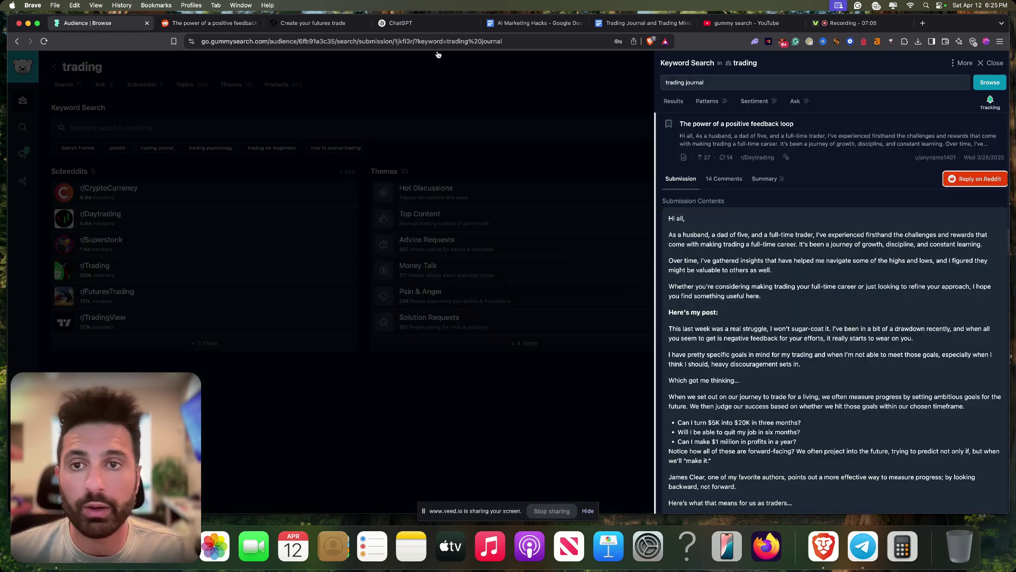
Glance at the AI Marketing Hacks doc, then scroll through the Trading Journal and Trading Mindset notes.
{"action": "left_click", "coordinate": [561, 25]}
{"action": "left_click", "coordinate": [622, 22]}
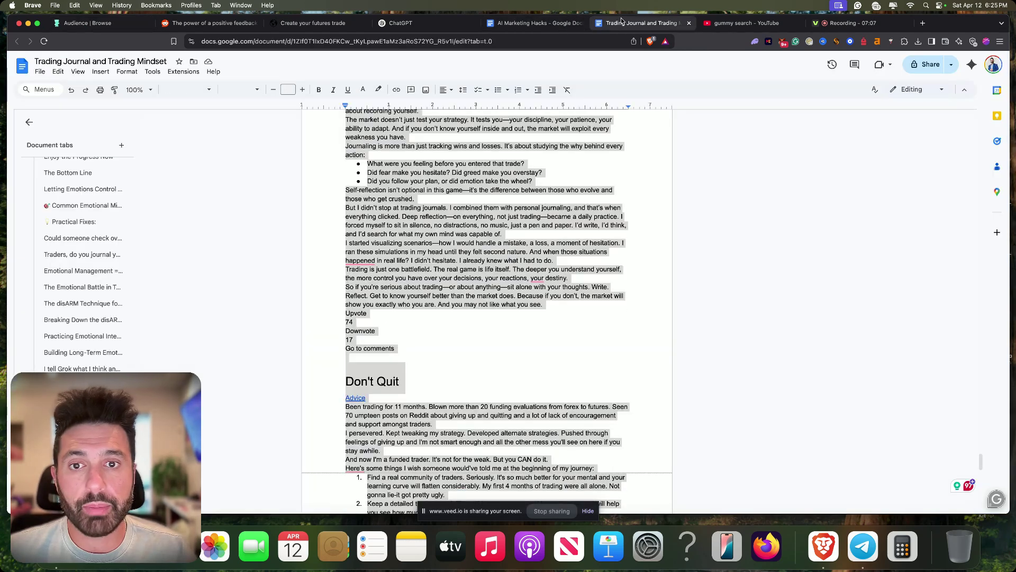
{"action": "scroll", "coordinate": [475, 243], "scroll_direction": "down", "scroll_amount": 6}
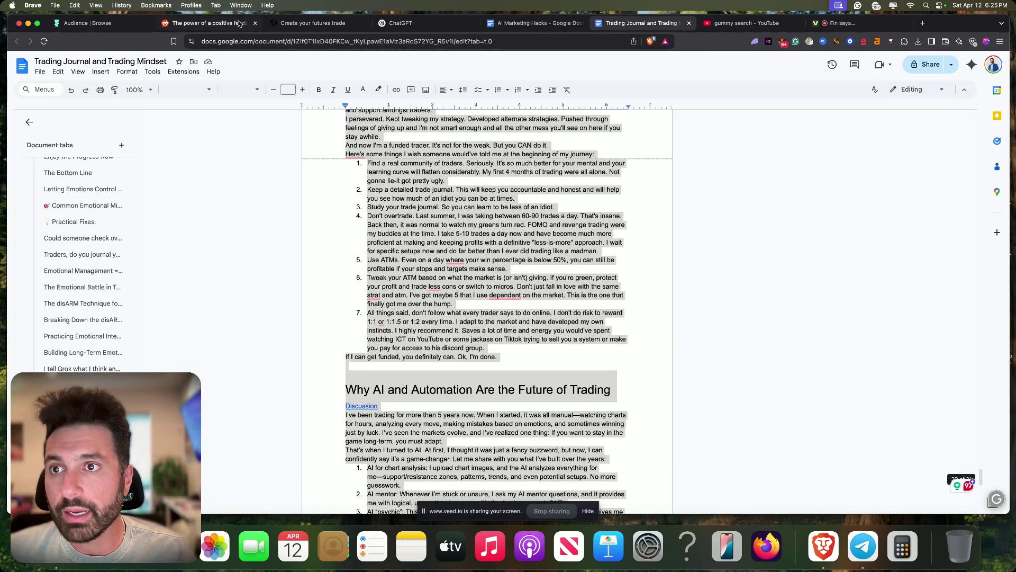
Open the 'Successful Traders Do What Unsuccessful Traders Won't' result from GummySearch on Reddit.
{"action": "left_click", "coordinate": [90, 24]}
{"action": "scroll", "coordinate": [818, 266], "scroll_direction": "down", "scroll_amount": 10}
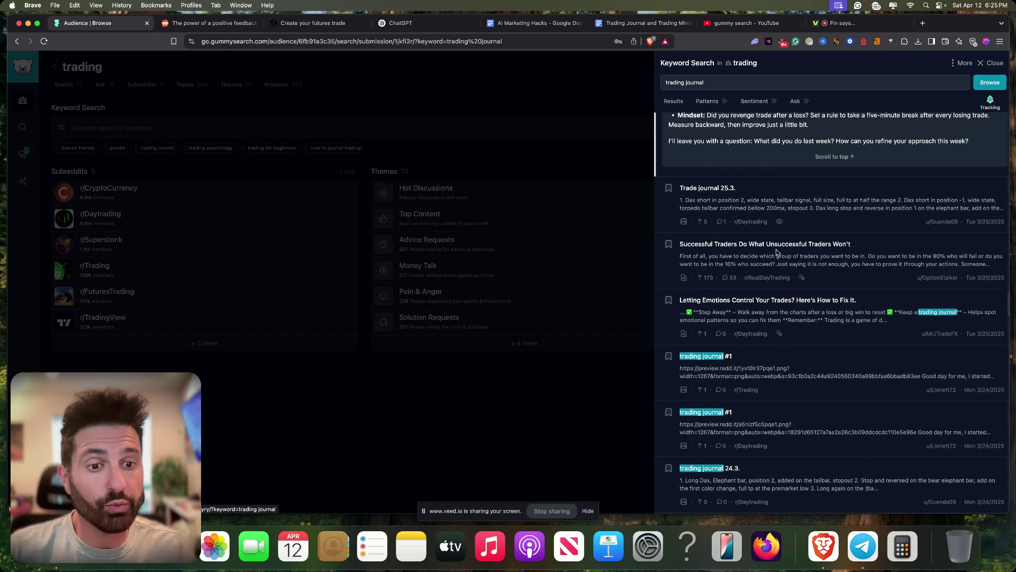
{"action": "left_click", "coordinate": [720, 251]}
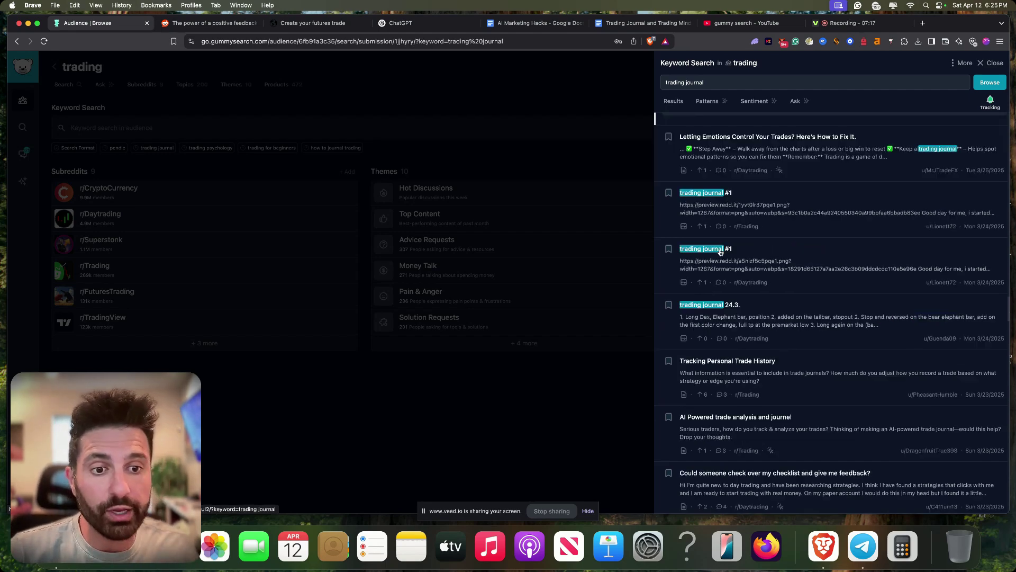
{"action": "left_click", "coordinate": [977, 182]}
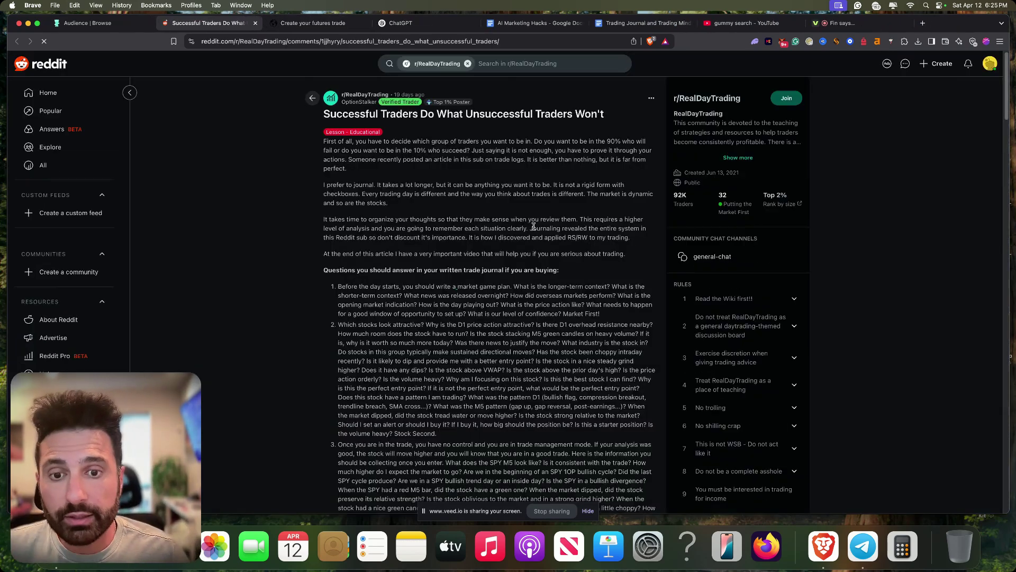
Read the r/RealDayTrading post body and scroll down into its 33 journaling comments.
{"action": "scroll", "coordinate": [404, 280], "scroll_direction": "down", "scroll_amount": 1}
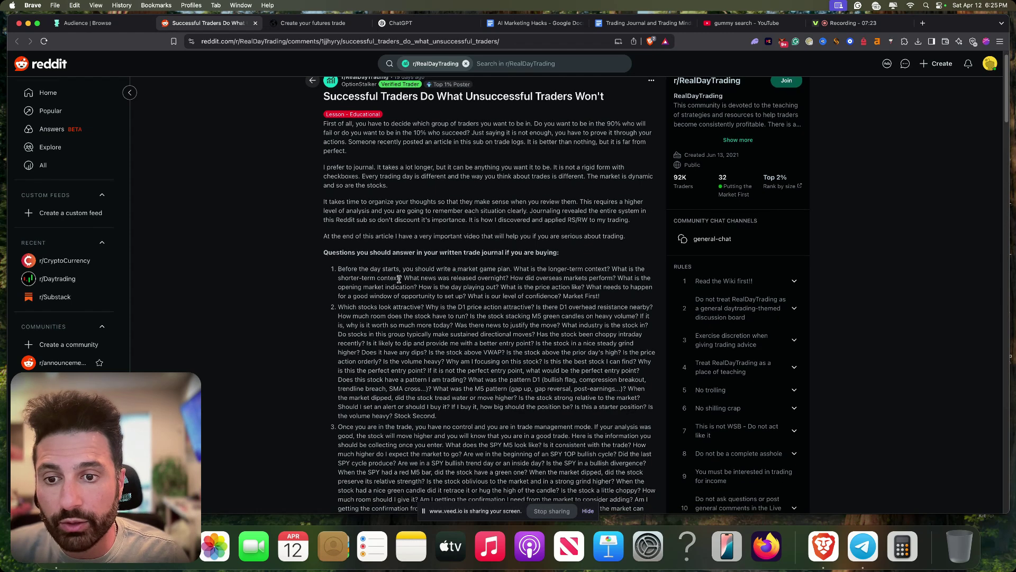
{"action": "left_click_drag", "start_coordinate": [324, 253], "coordinate": [398, 260]}
{"action": "left_click", "coordinate": [462, 252]}
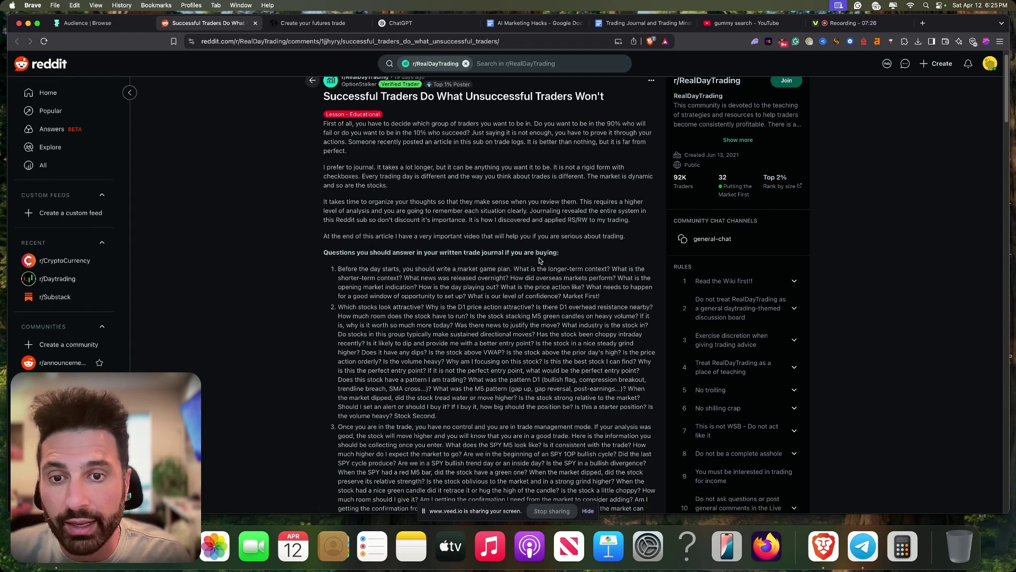
{"action": "scroll", "coordinate": [538, 258], "scroll_direction": "down", "scroll_amount": 10}
{"action": "scroll", "coordinate": [525, 273], "scroll_direction": "down", "scroll_amount": 5}
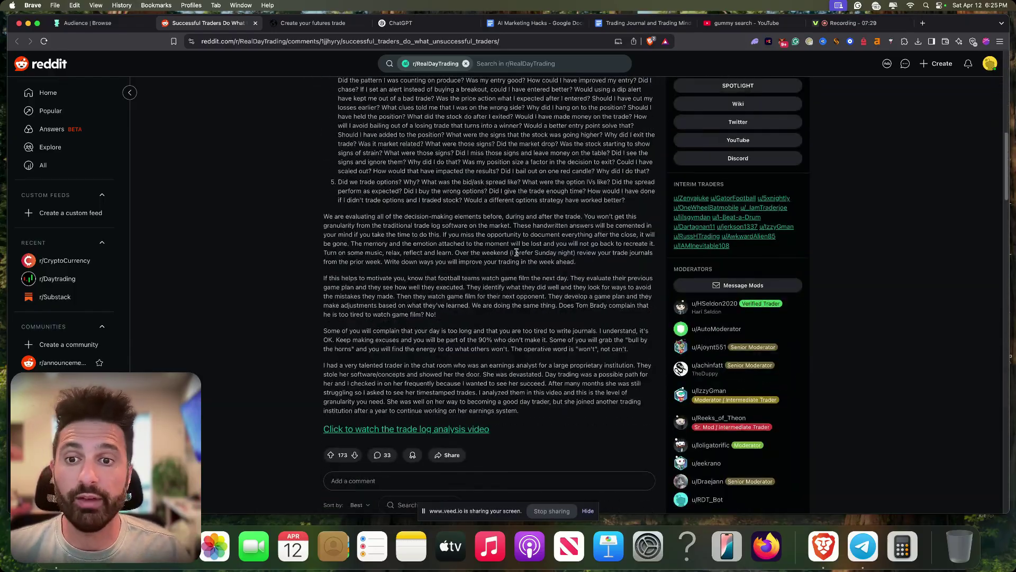
{"action": "scroll", "coordinate": [524, 273], "scroll_direction": "up", "scroll_amount": 9}
{"action": "scroll", "coordinate": [524, 281], "scroll_direction": "down", "scroll_amount": 4}
{"action": "scroll", "coordinate": [524, 281], "scroll_direction": "down", "scroll_amount": 20}
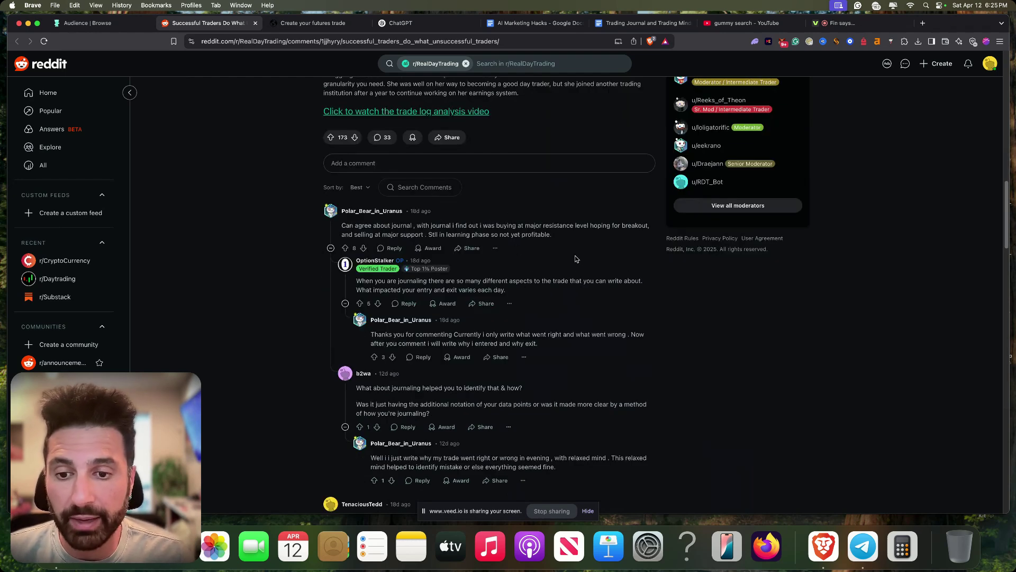
{"action": "scroll", "coordinate": [610, 238], "scroll_direction": "down", "scroll_amount": 5}
{"action": "scroll", "coordinate": [625, 243], "scroll_direction": "up", "scroll_amount": 15}
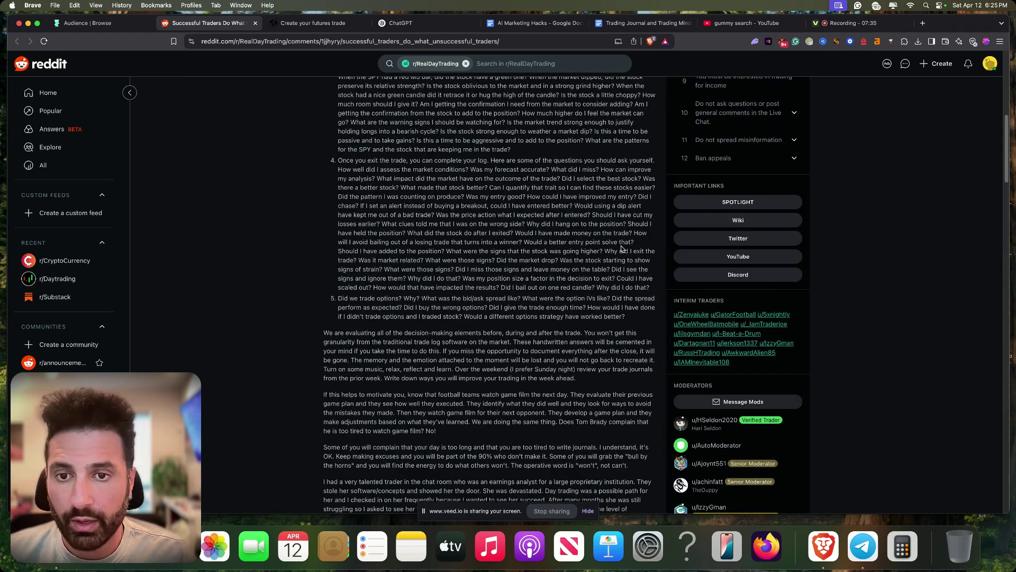
{"action": "scroll", "coordinate": [622, 245], "scroll_direction": "up", "scroll_amount": 2}
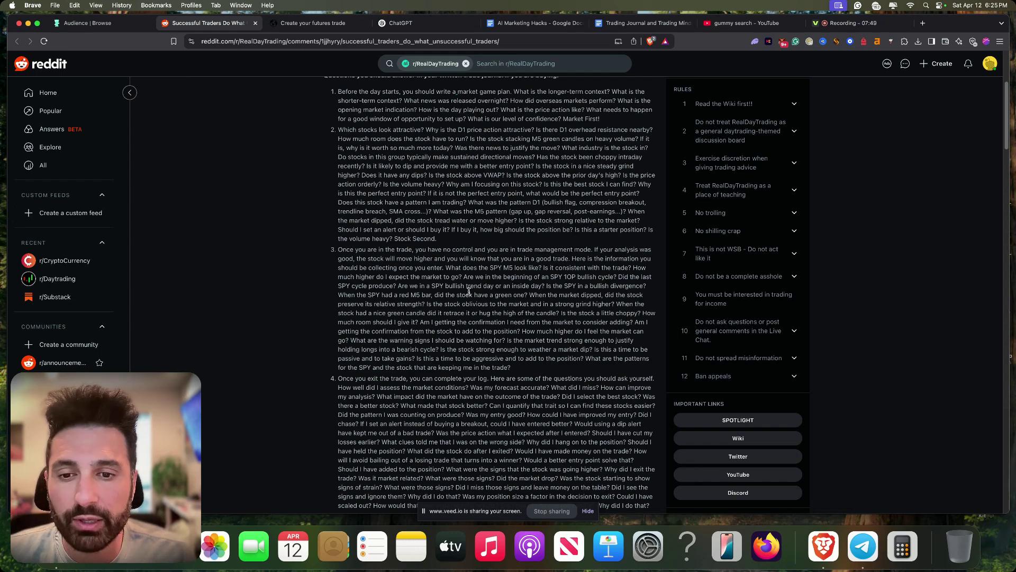
{"action": "scroll", "coordinate": [464, 298], "scroll_direction": "down", "scroll_amount": 15}
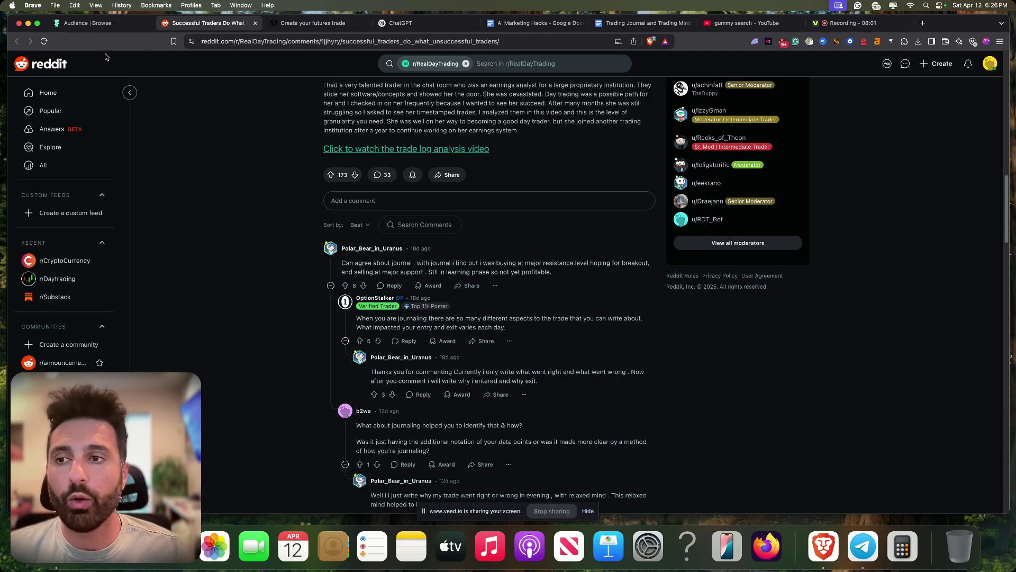
Return to the 'trading journal' results and scroll down to posts like 'Why do so few traders keep a journal'.
{"action": "left_click", "coordinate": [90, 23]}
{"action": "scroll", "coordinate": [793, 306], "scroll_direction": "down", "scroll_amount": 6}
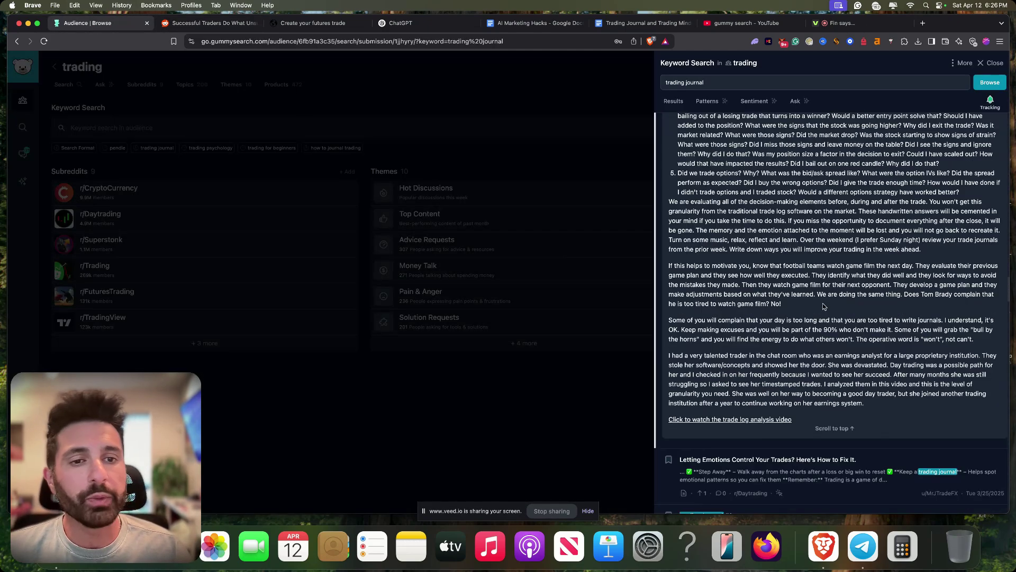
{"action": "scroll", "coordinate": [818, 306], "scroll_direction": "down", "scroll_amount": 5}
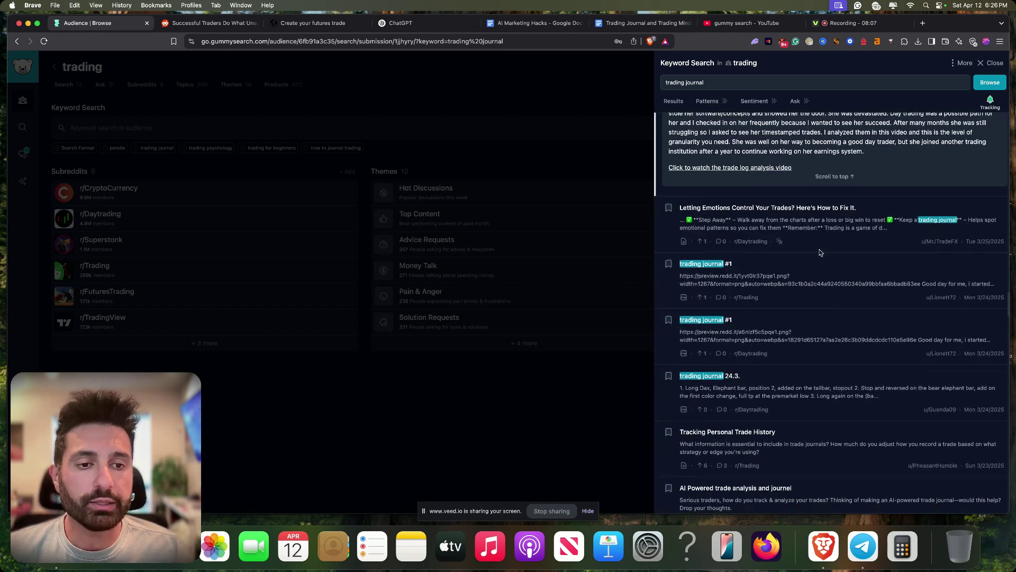
{"action": "scroll", "coordinate": [820, 253], "scroll_direction": "down", "scroll_amount": 3}
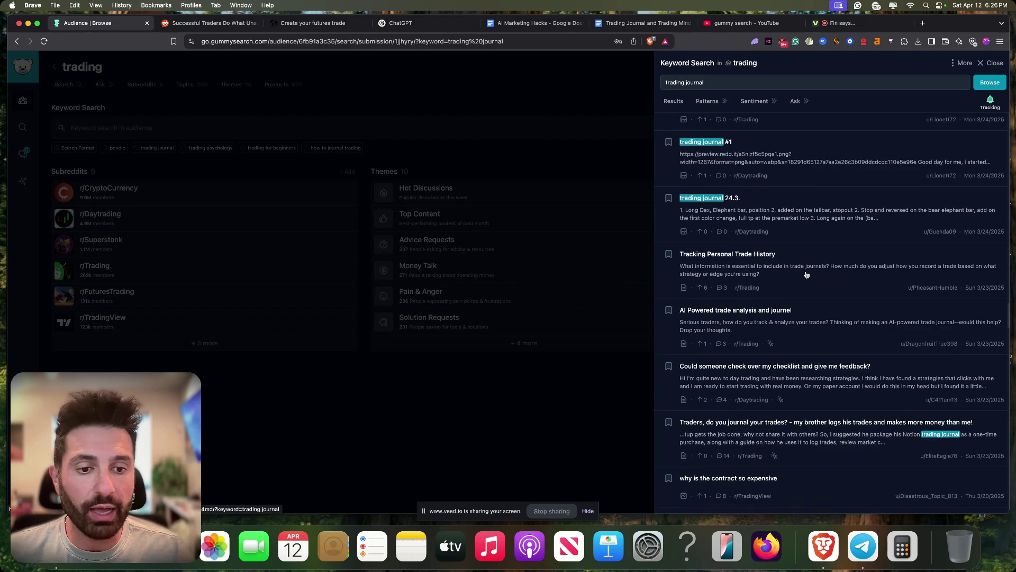
{"action": "scroll", "coordinate": [804, 273], "scroll_direction": "down", "scroll_amount": 6}
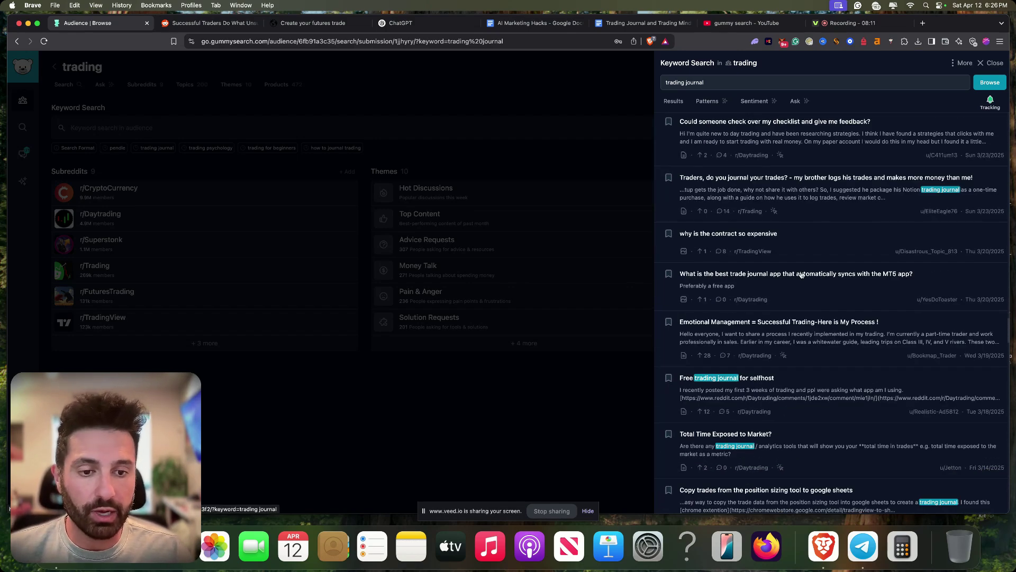
{"action": "scroll", "coordinate": [803, 275], "scroll_direction": "down", "scroll_amount": 1}
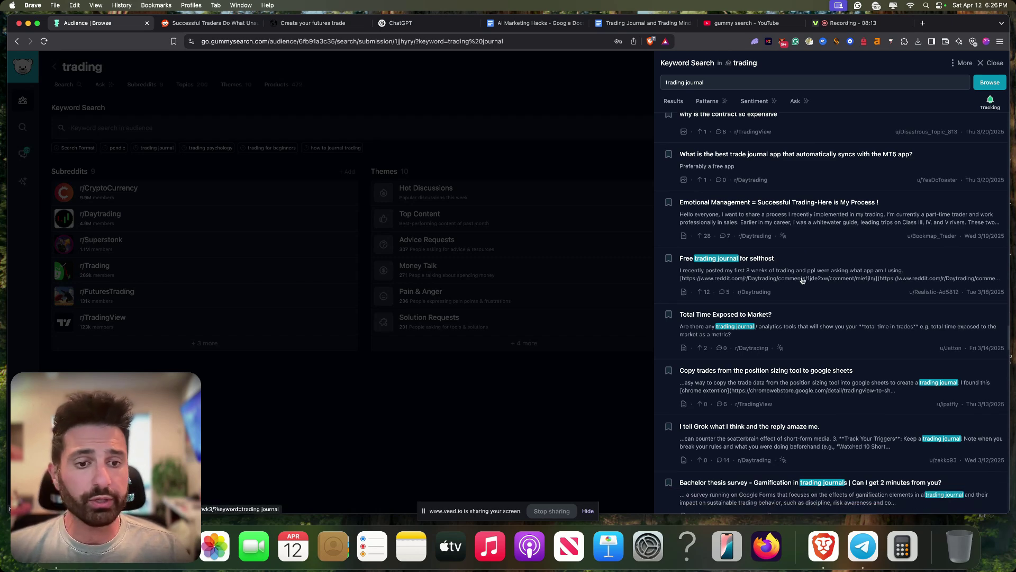
{"action": "scroll", "coordinate": [801, 276], "scroll_direction": "down", "scroll_amount": 2}
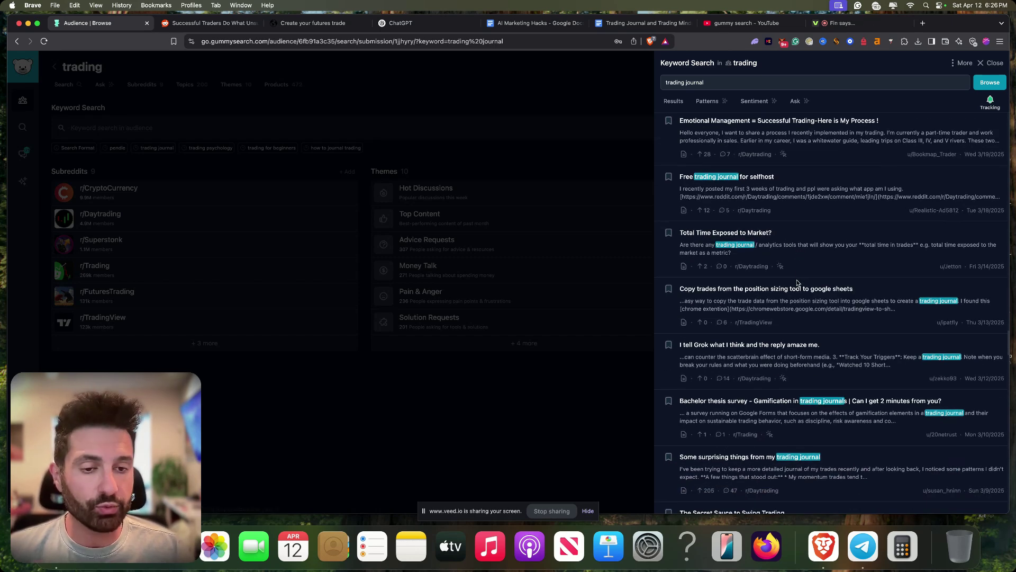
{"action": "scroll", "coordinate": [787, 273], "scroll_direction": "down", "scroll_amount": 4}
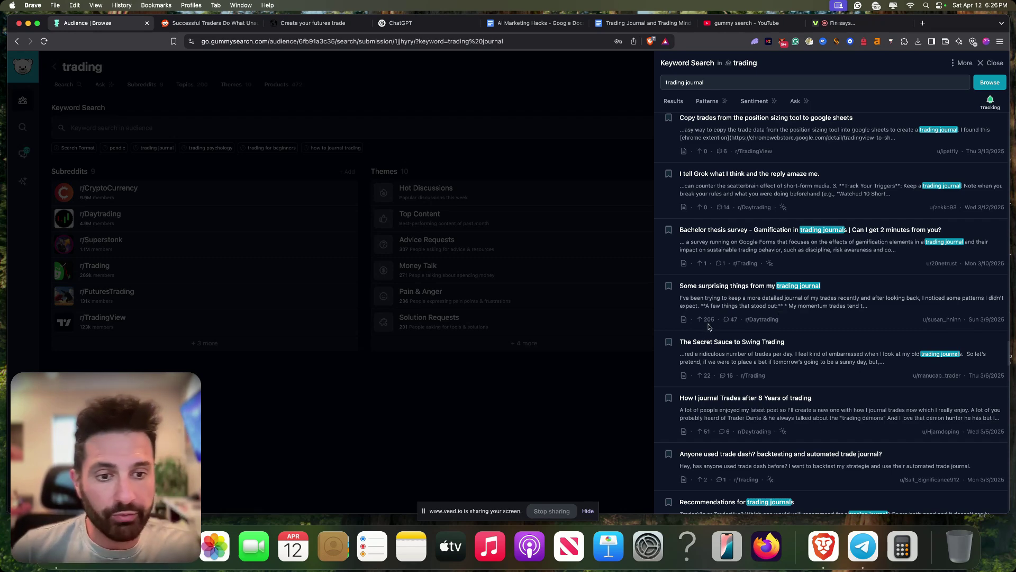
{"action": "scroll", "coordinate": [756, 318], "scroll_direction": "down", "scroll_amount": 5}
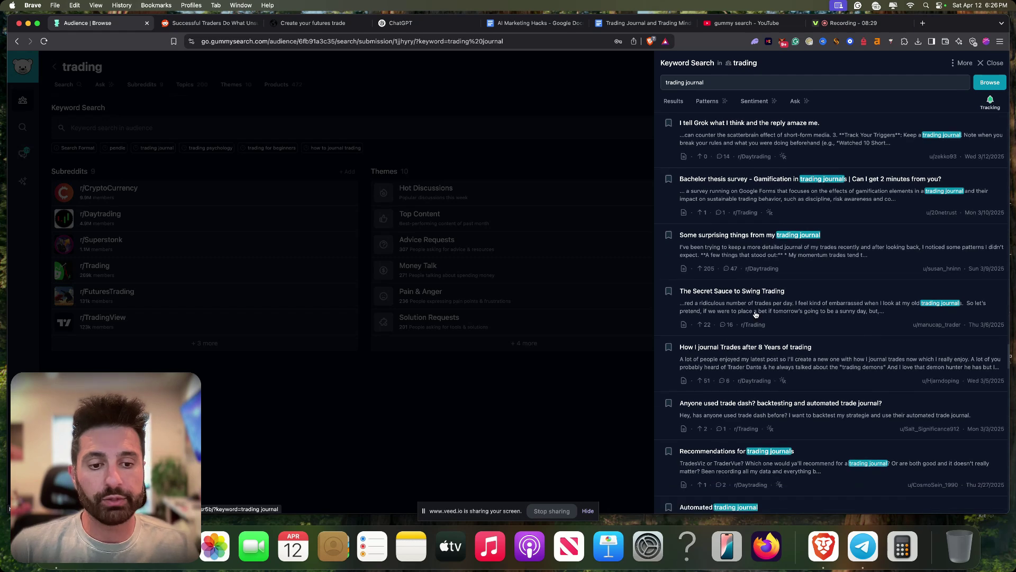
{"action": "scroll", "coordinate": [755, 314], "scroll_direction": "down", "scroll_amount": 12}
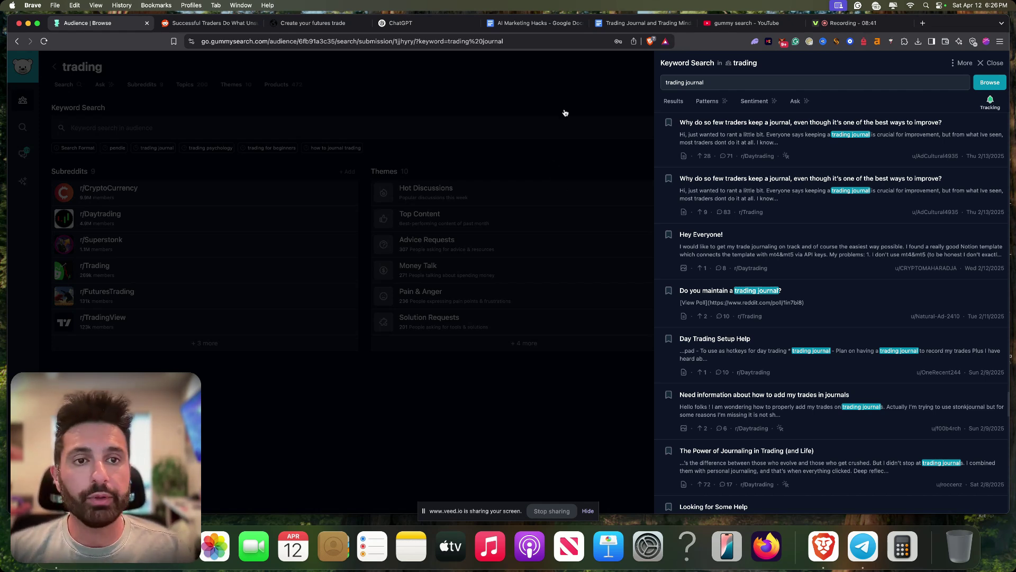
Open keywordtool.io in a spare browser tab.
{"action": "left_click", "coordinate": [335, 27]}
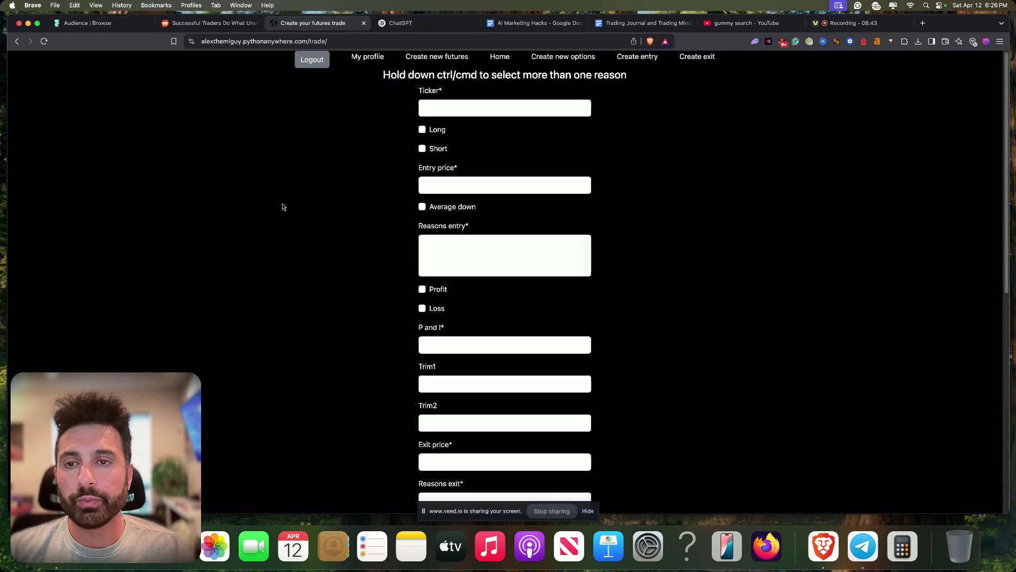
{"action": "left_click", "coordinate": [280, 41]}
{"action": "type", "text": "key"}
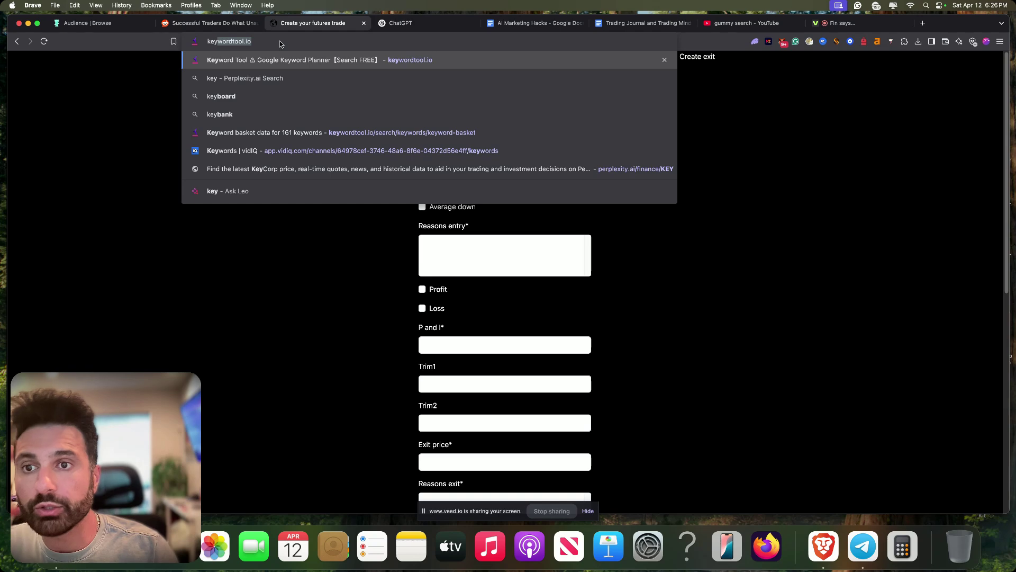
{"action": "key", "text": "Return"}
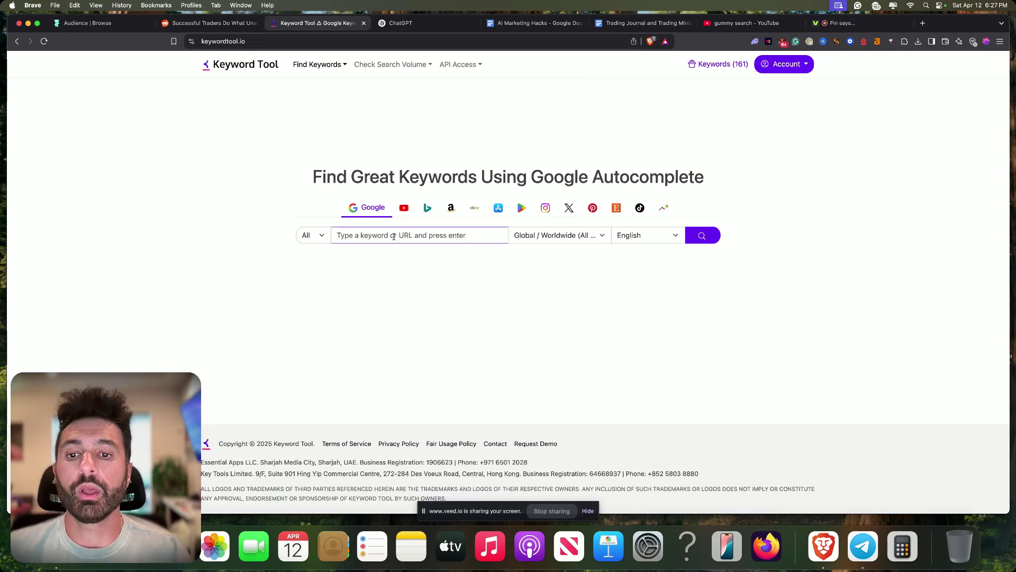
Search Keyword Tool for 'trading', listing 147 Google questions totalling 3,406,870 searches.
{"action": "type", "text": "trading"}
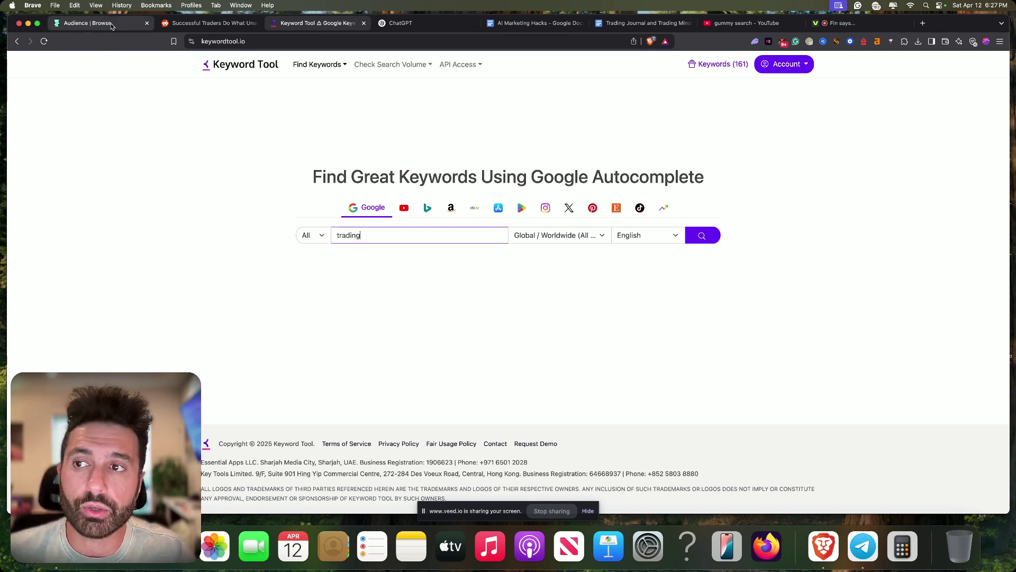
{"action": "double_click", "coordinate": [388, 235]}
{"action": "type", "text": "tradi"}
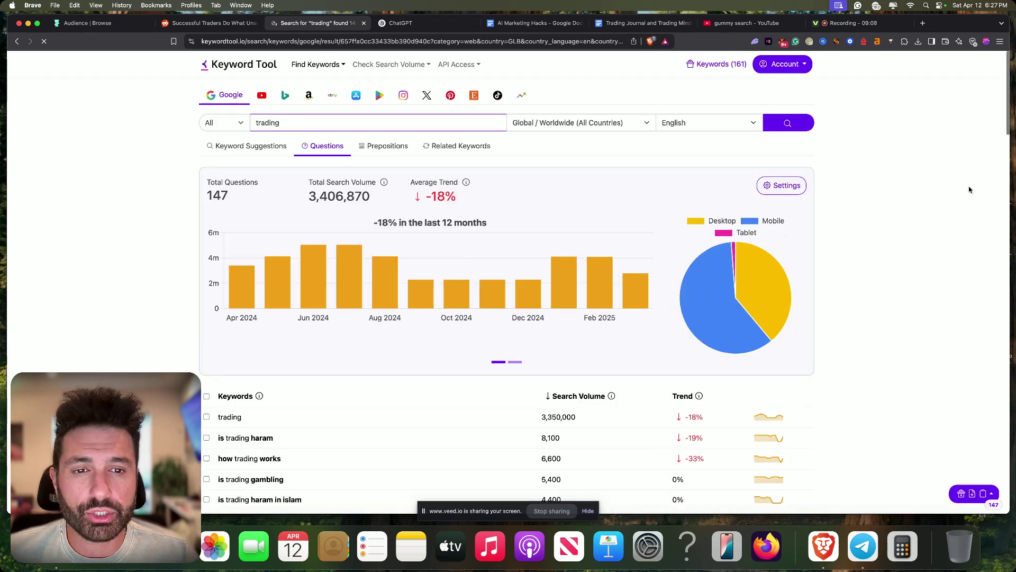
Compare the Keyword Suggestions, Prepositions and Related Keywords lists for 'trading'.
{"action": "scroll", "coordinate": [912, 193], "scroll_direction": "down", "scroll_amount": 4}
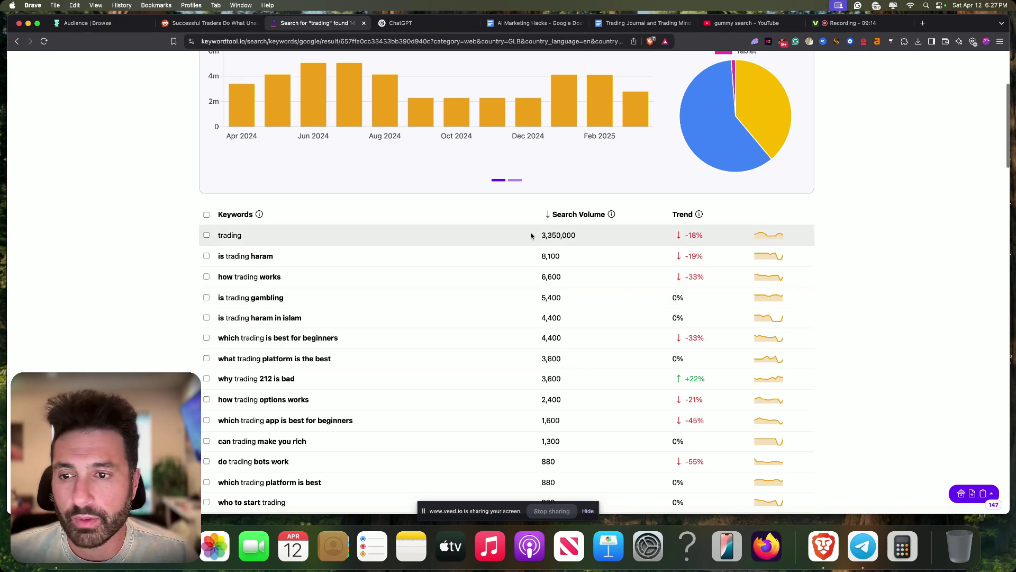
{"action": "scroll", "coordinate": [531, 236], "scroll_direction": "up", "scroll_amount": 6}
{"action": "left_click", "coordinate": [259, 146]}
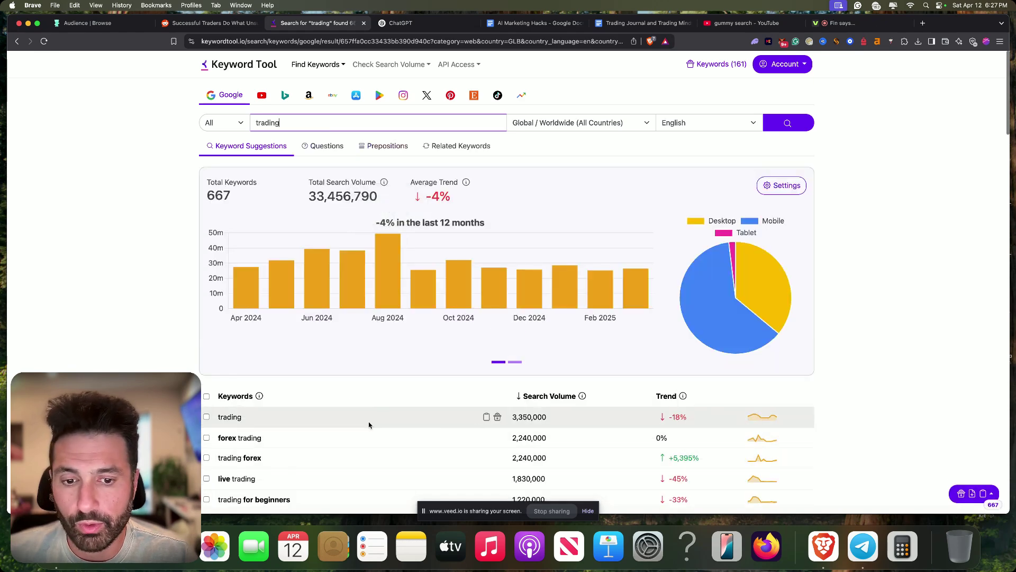
{"action": "scroll", "coordinate": [369, 425], "scroll_direction": "down", "scroll_amount": 4}
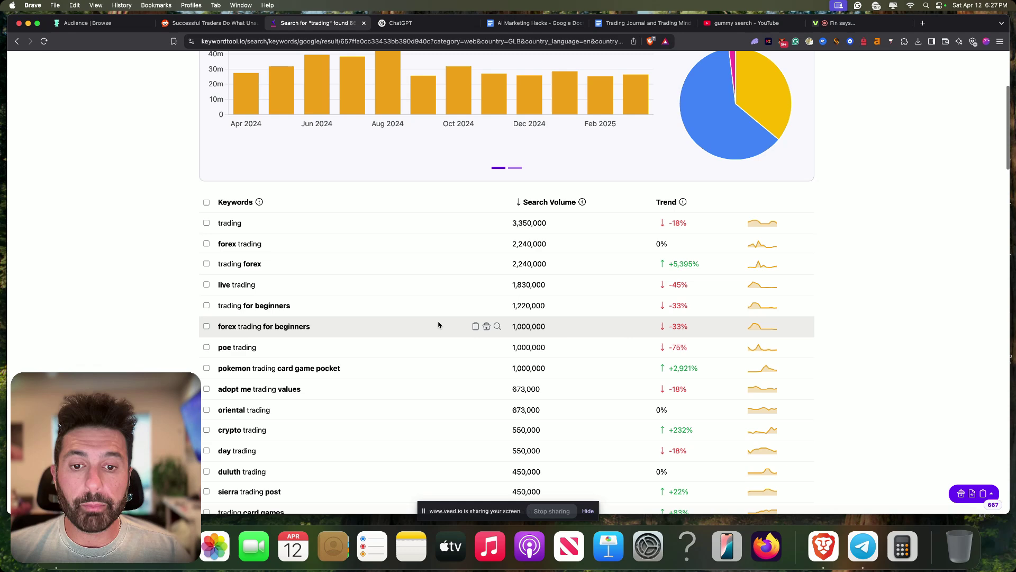
{"action": "scroll", "coordinate": [436, 354], "scroll_direction": "up", "scroll_amount": 4}
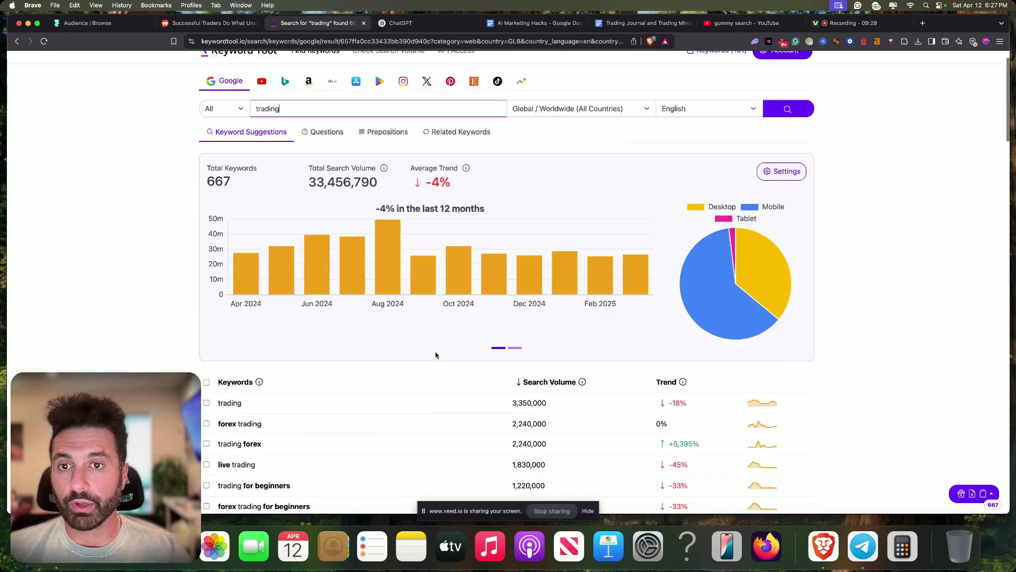
{"action": "scroll", "coordinate": [435, 354], "scroll_direction": "up", "scroll_amount": 1}
{"action": "left_click", "coordinate": [383, 148]}
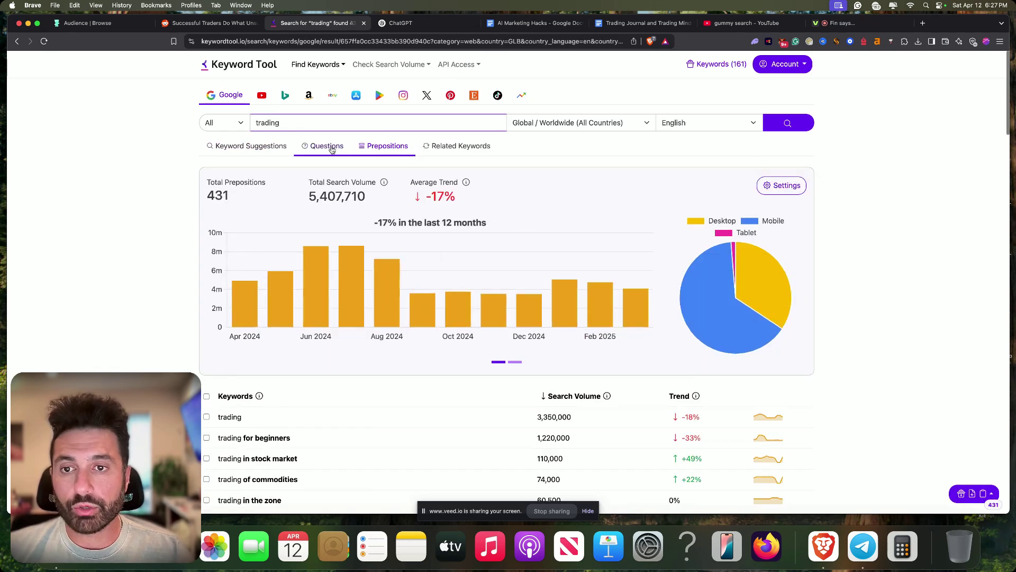
{"action": "left_click", "coordinate": [463, 150]}
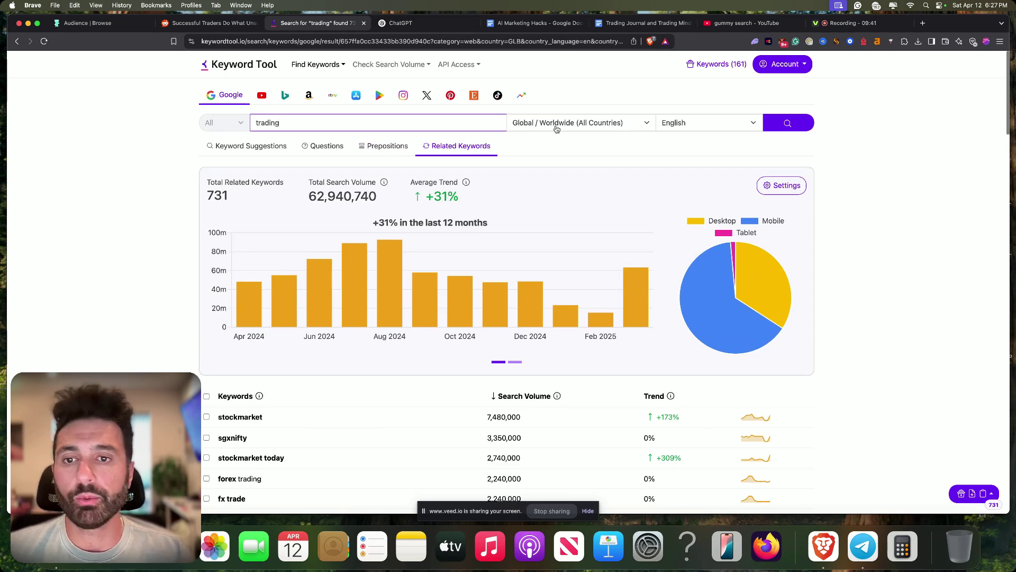
{"action": "left_click", "coordinate": [364, 153]}
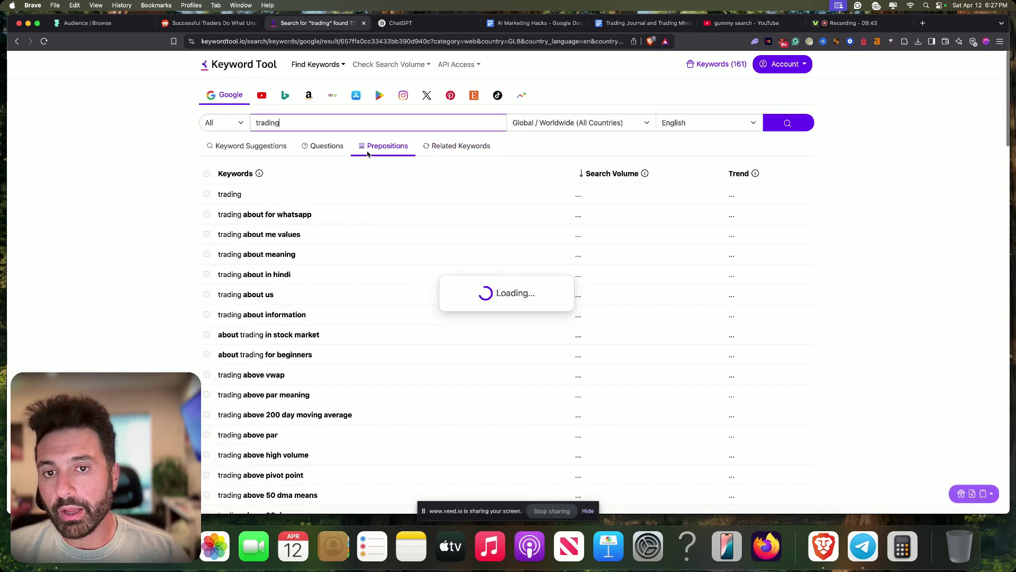
{"action": "left_click", "coordinate": [238, 149]}
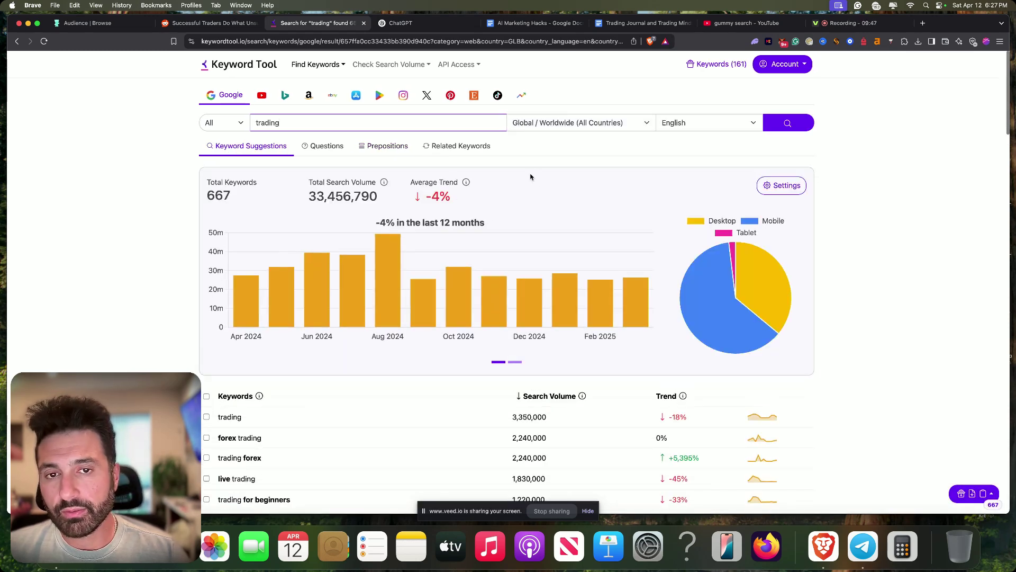
Copy the 'forex trading' keyword from the suggestions list.
{"action": "scroll", "coordinate": [533, 195], "scroll_direction": "down", "scroll_amount": 3}
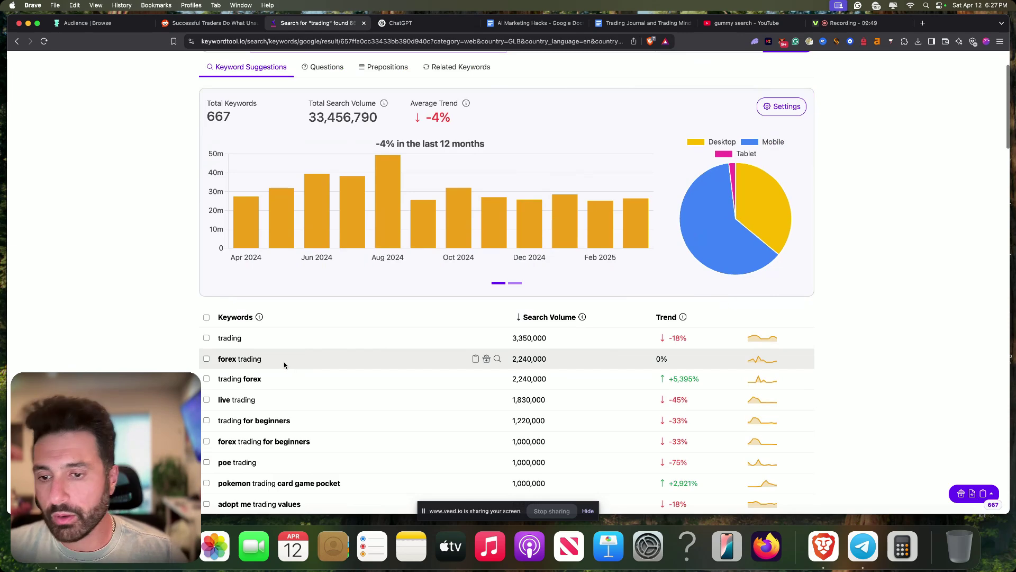
{"action": "left_click_drag", "start_coordinate": [284, 361], "coordinate": [215, 362]}
{"action": "key", "text": "super+c"}
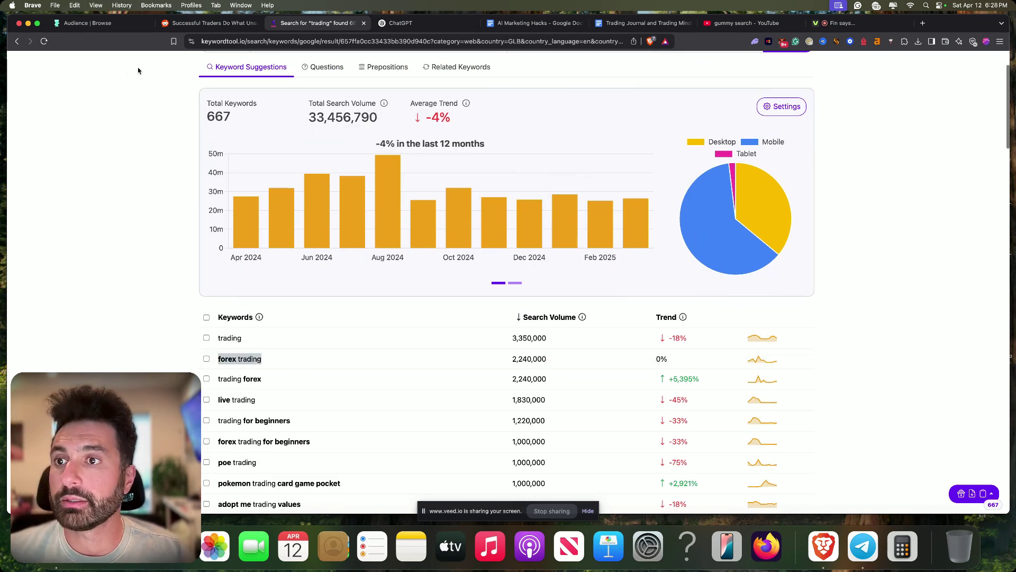
Search the GummySearch audience for 'forex trading', returning 100 submissions.
{"action": "left_click", "coordinate": [85, 22]}
{"action": "left_click", "coordinate": [595, 113]}
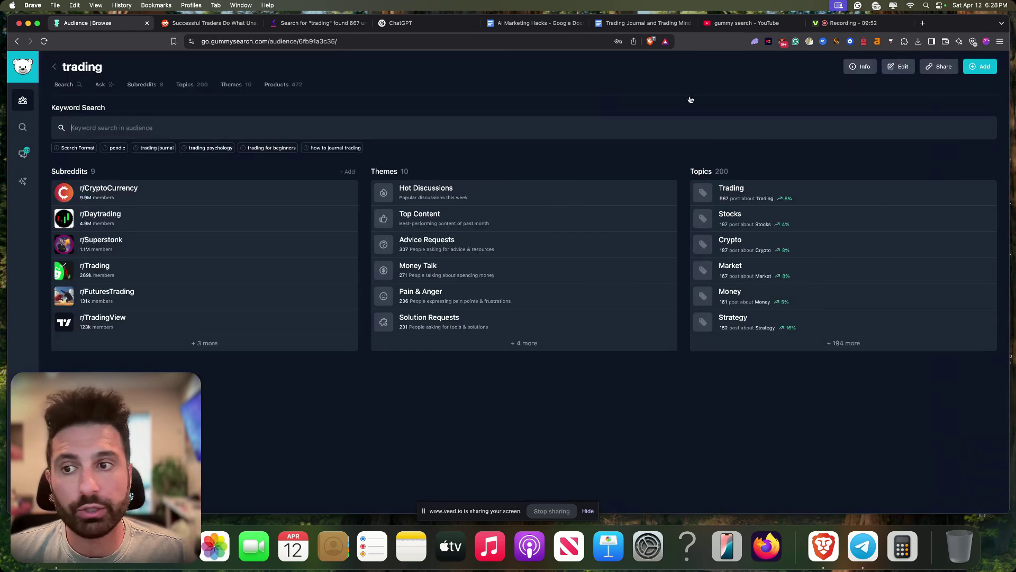
{"action": "left_click", "coordinate": [144, 124]}
{"action": "key", "text": "super+v"}
{"action": "key", "text": "Return"}
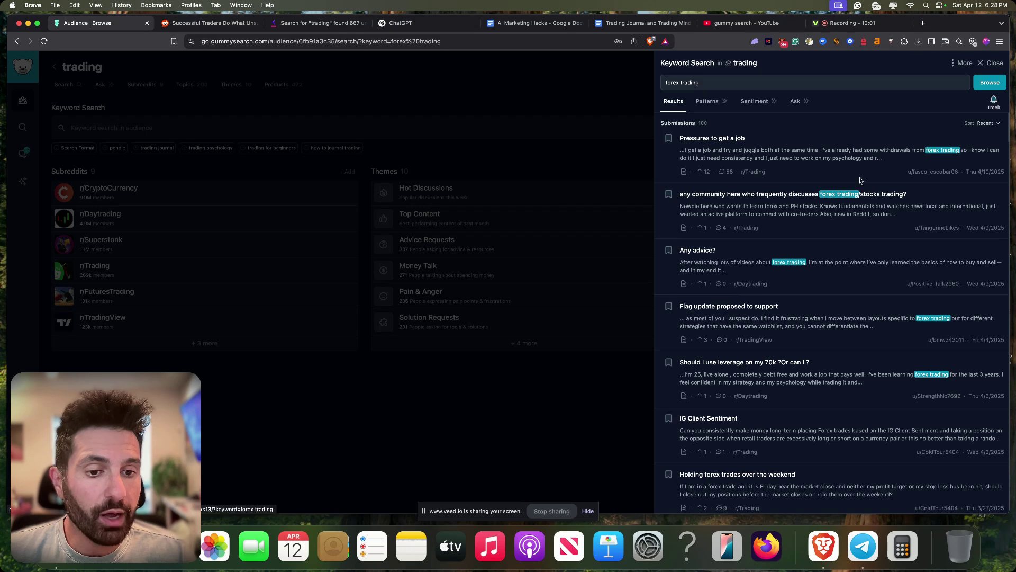
{"action": "scroll", "coordinate": [859, 179], "scroll_direction": "down", "scroll_amount": 3}
{"action": "scroll", "coordinate": [859, 180], "scroll_direction": "down", "scroll_amount": 7}
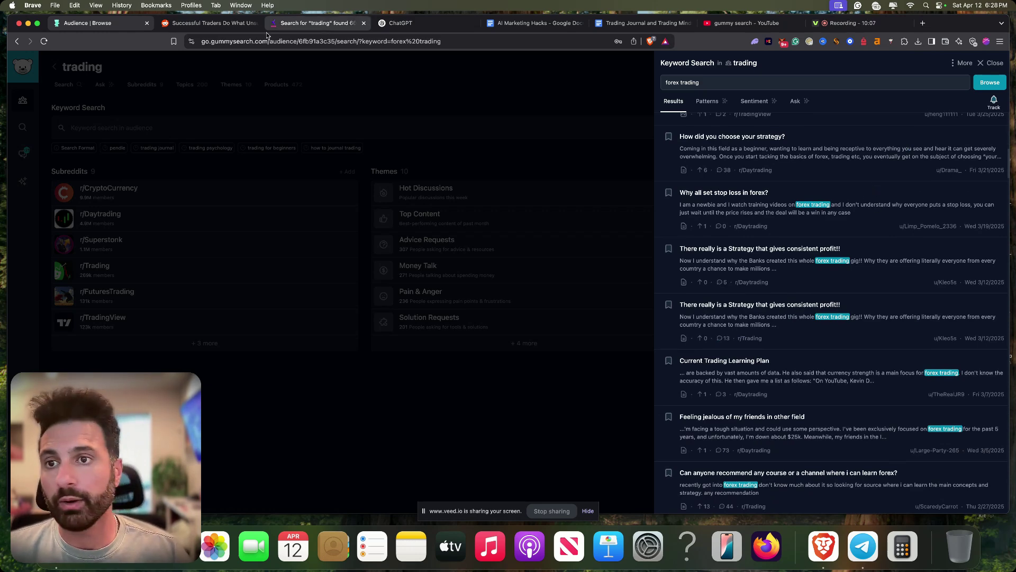
Copy 'trading for beginners' from Keyword Tool and select the existing GummySearch query.
{"action": "left_click", "coordinate": [312, 25]}
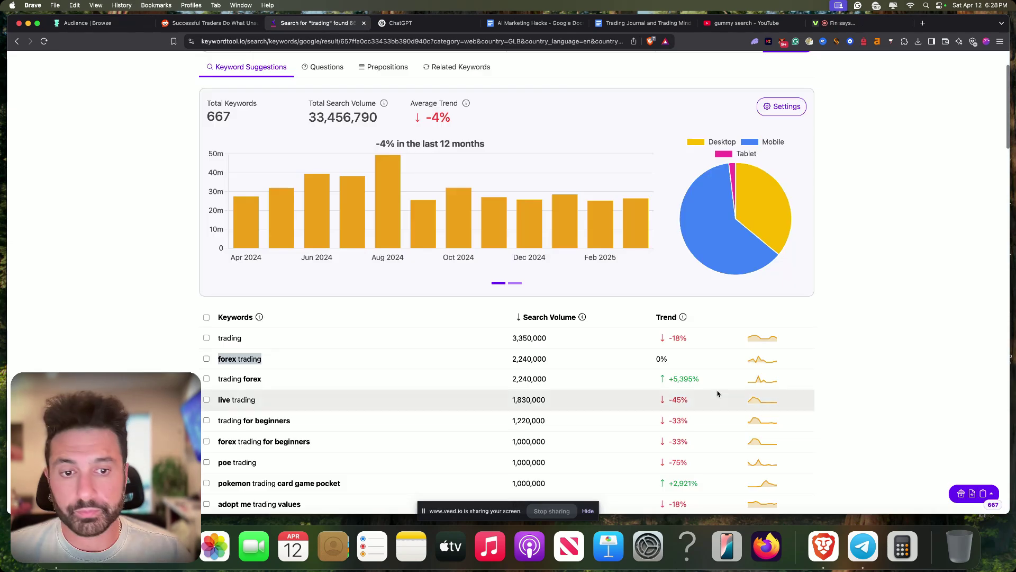
{"action": "scroll", "coordinate": [688, 392], "scroll_direction": "down", "scroll_amount": 3}
{"action": "left_click_drag", "start_coordinate": [291, 334], "coordinate": [234, 339]}
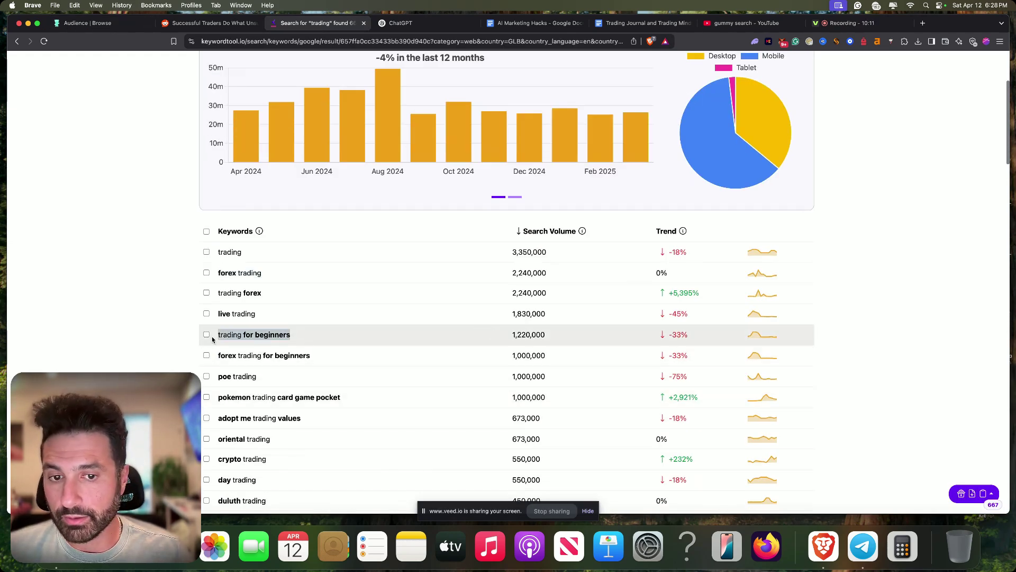
{"action": "left_click", "coordinate": [111, 26]}
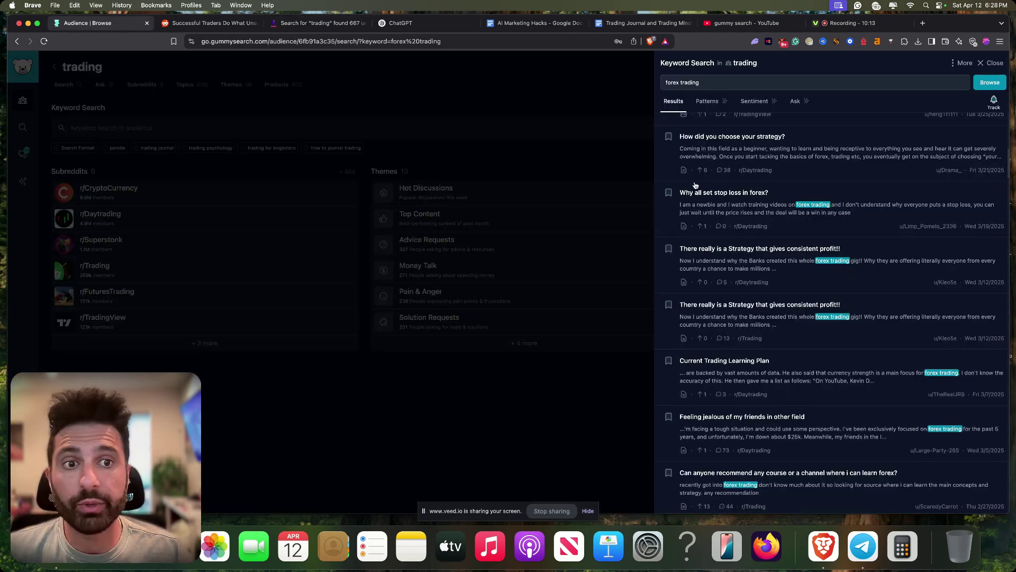
{"action": "left_click", "coordinate": [753, 81]}
{"action": "key", "text": "super+a"}
Run a 'trading for beginners' search and browse threads like 'How do I even learn to trade?'.
{"action": "key", "text": "super+v"}
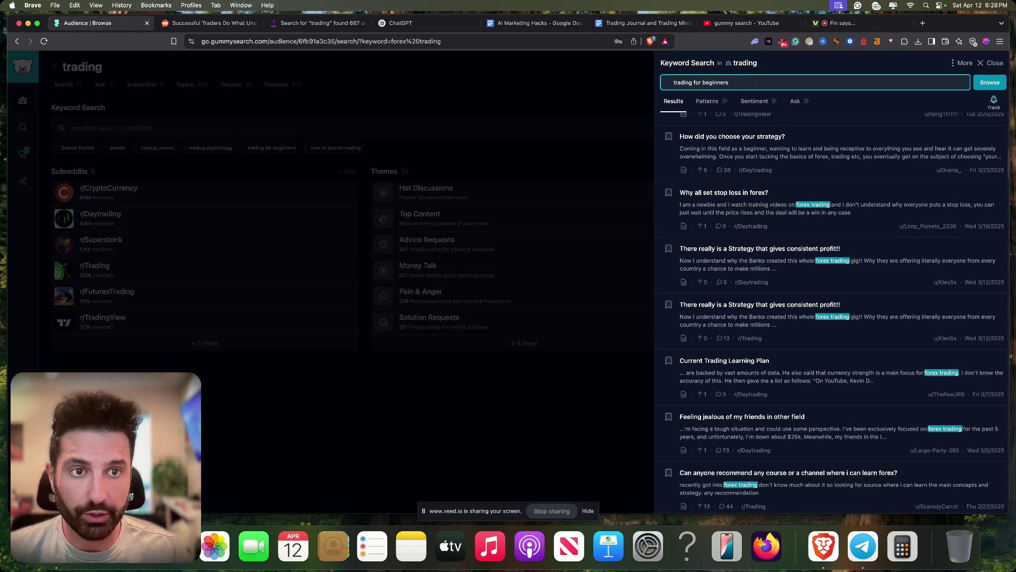
{"action": "key", "text": "Return"}
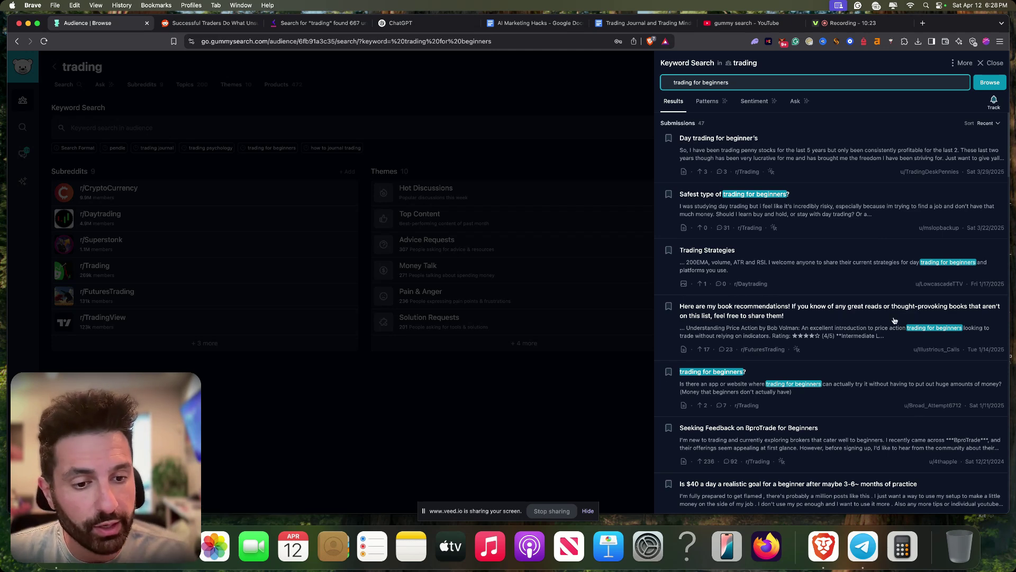
{"action": "scroll", "coordinate": [856, 372], "scroll_direction": "down", "scroll_amount": 1}
{"action": "scroll", "coordinate": [856, 372], "scroll_direction": "down", "scroll_amount": 1}
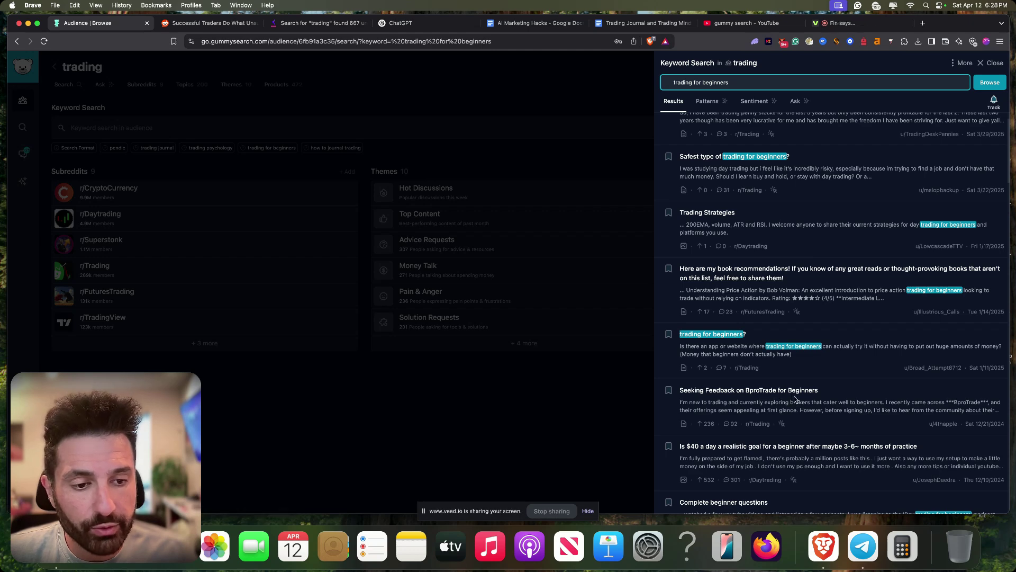
{"action": "scroll", "coordinate": [796, 392], "scroll_direction": "down", "scroll_amount": 4}
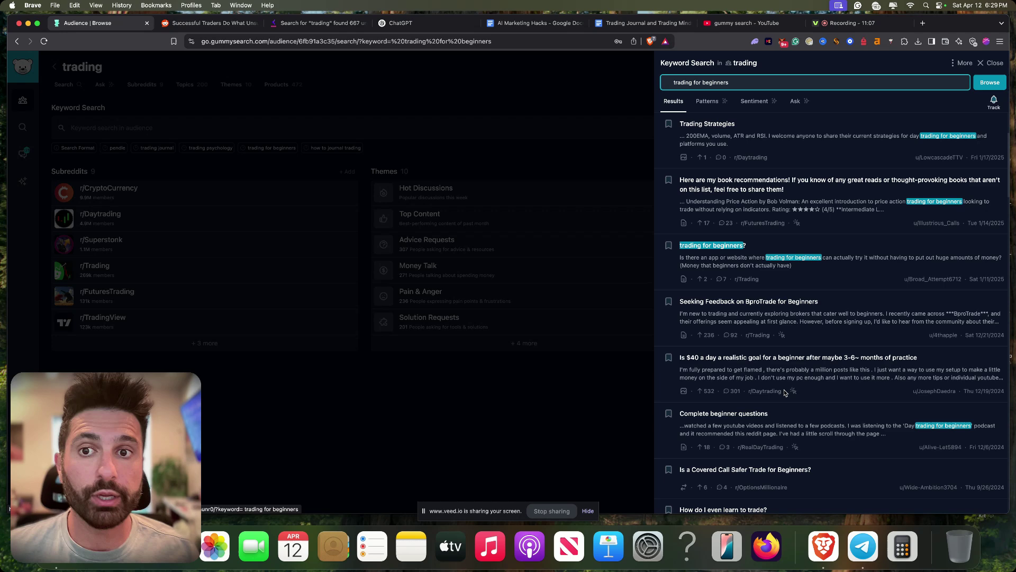
{"action": "scroll", "coordinate": [800, 317], "scroll_direction": "down", "scroll_amount": 3}
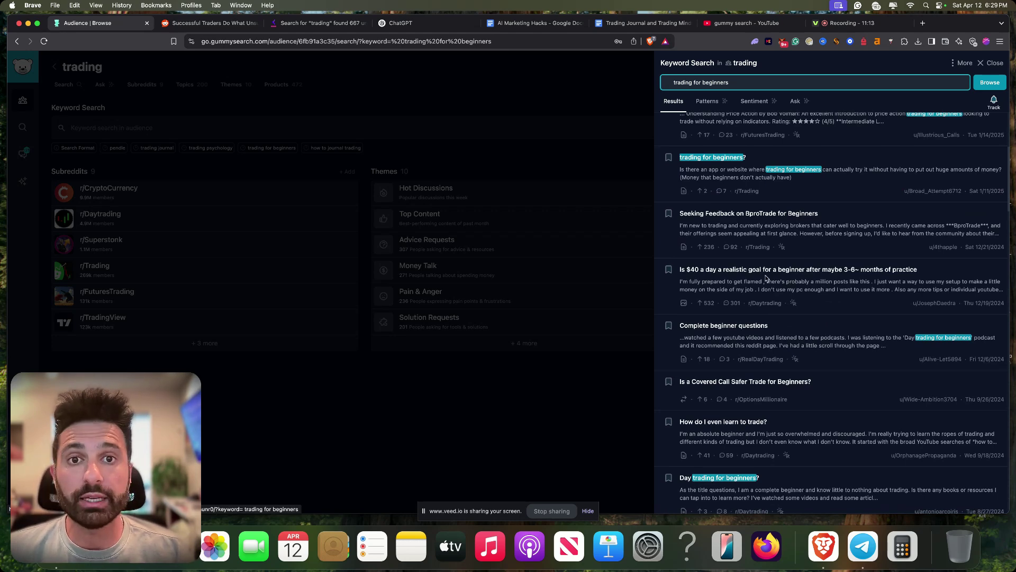
Change the Keyword Tool search to 'trading journal': 33,100 searches, +7% over 12 months.
{"action": "left_click", "coordinate": [321, 24]}
{"action": "scroll", "coordinate": [419, 268], "scroll_direction": "up", "scroll_amount": 3}
{"action": "left_click", "coordinate": [298, 122]}
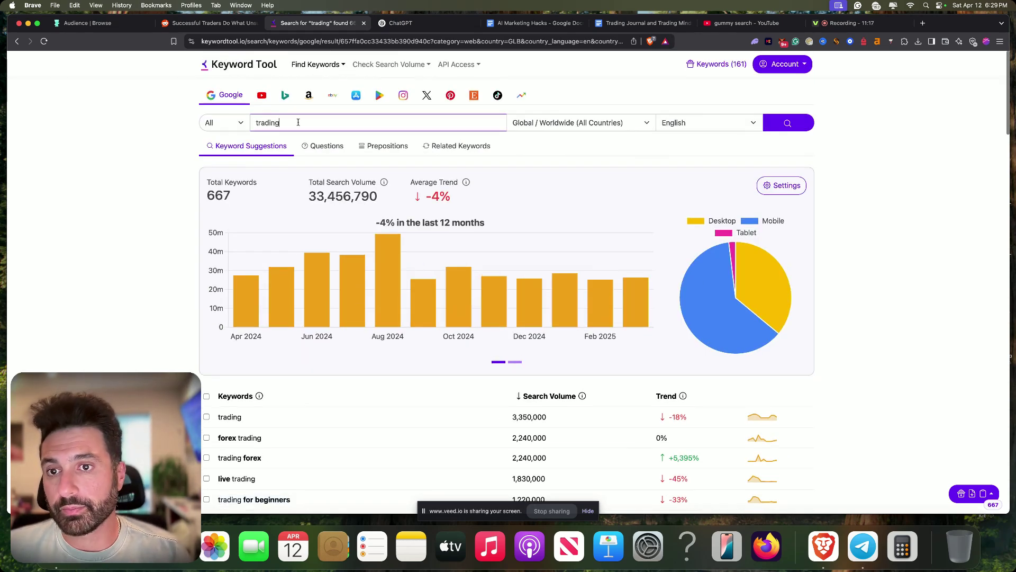
{"action": "type", "text": "journal"}
{"action": "key", "text": "Return"}
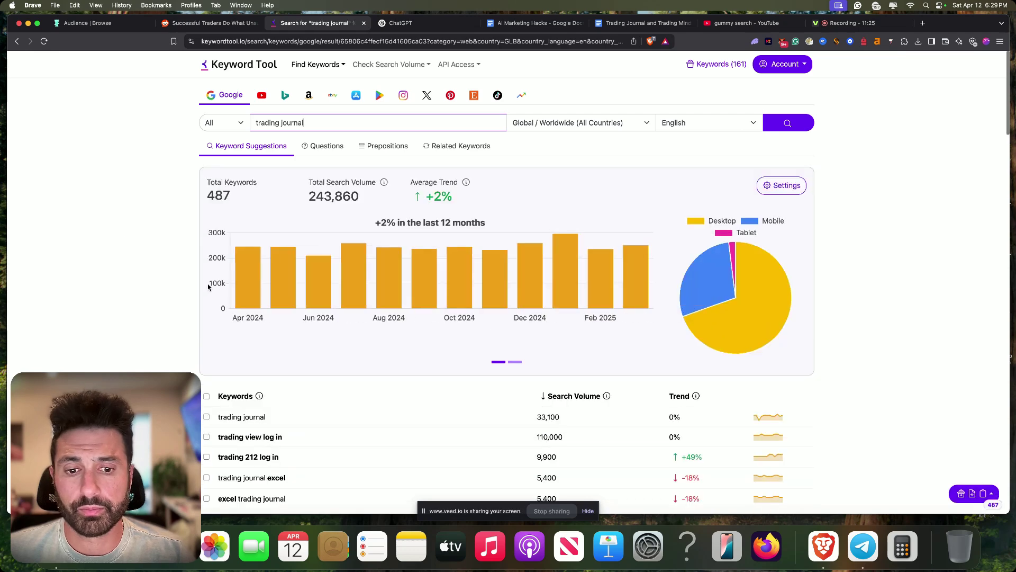
{"action": "scroll", "coordinate": [208, 287], "scroll_direction": "down", "scroll_amount": 3}
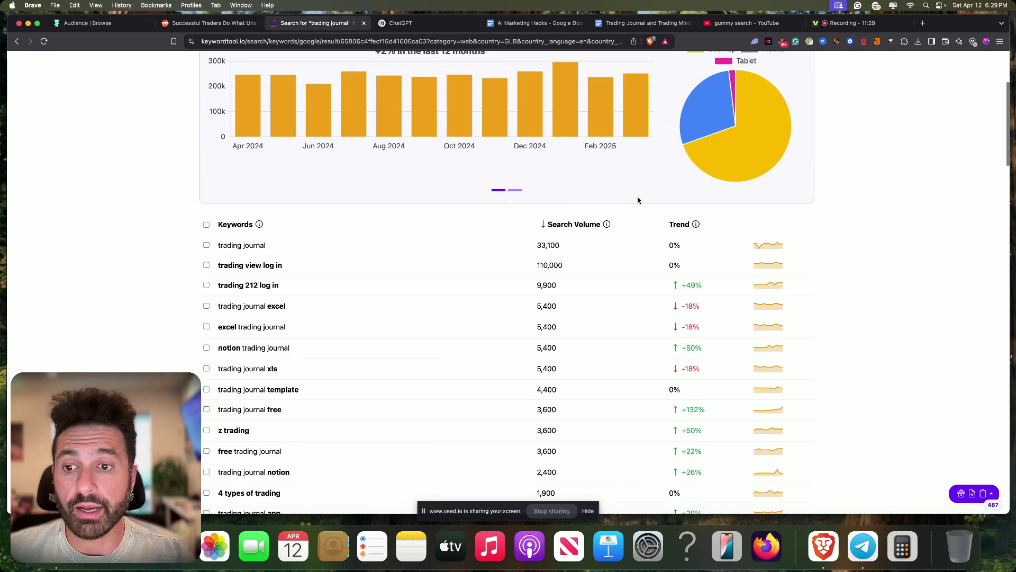
{"action": "scroll", "coordinate": [639, 201], "scroll_direction": "up", "scroll_amount": 3}
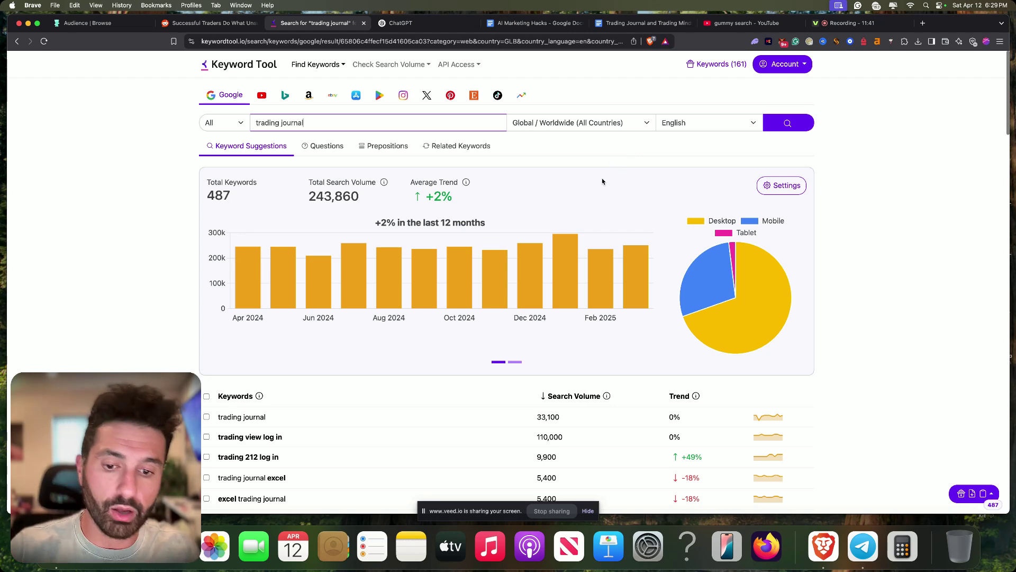
Show the question-style keywords for 'trading journal' and scroll through their volumes.
{"action": "left_click", "coordinate": [324, 146]}
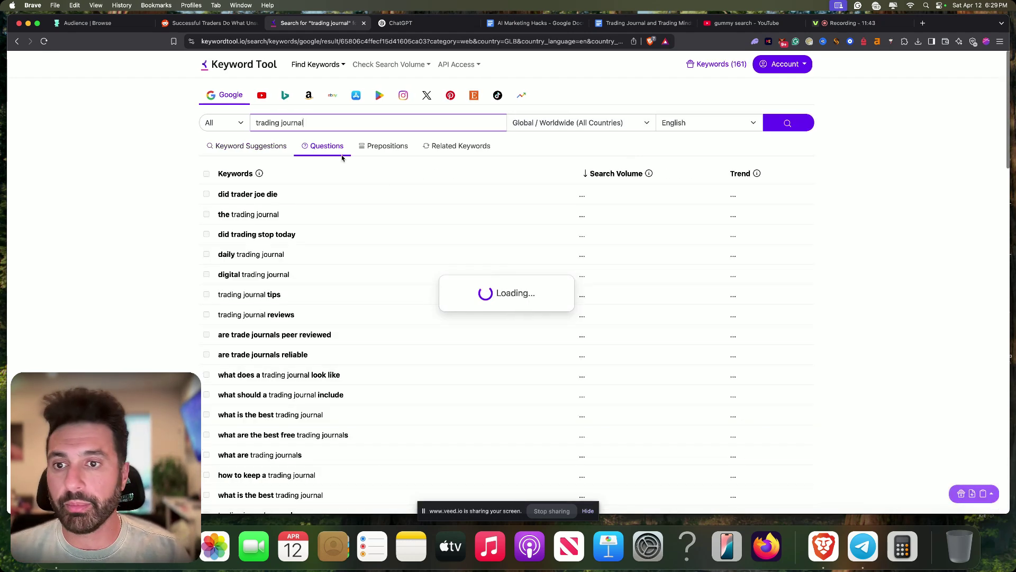
{"action": "scroll", "coordinate": [424, 312], "scroll_direction": "down", "scroll_amount": 3}
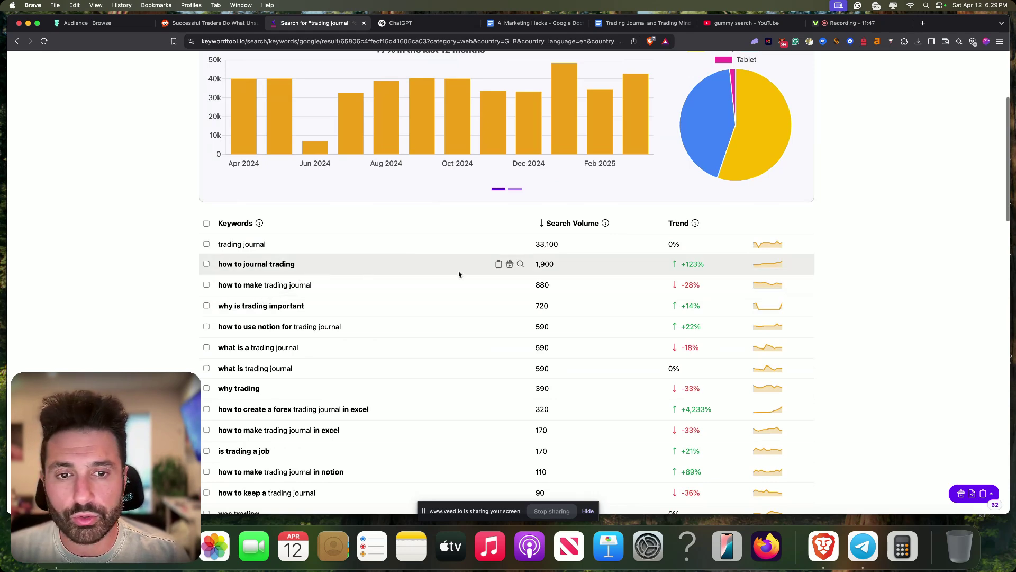
{"action": "scroll", "coordinate": [357, 295], "scroll_direction": "down", "scroll_amount": 1}
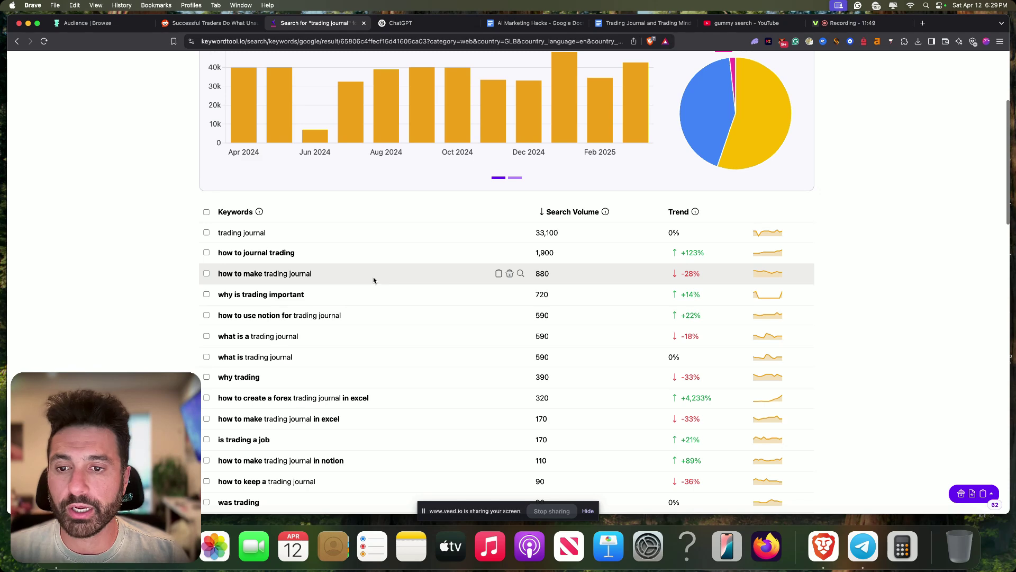
{"action": "scroll", "coordinate": [368, 298], "scroll_direction": "down", "scroll_amount": 1}
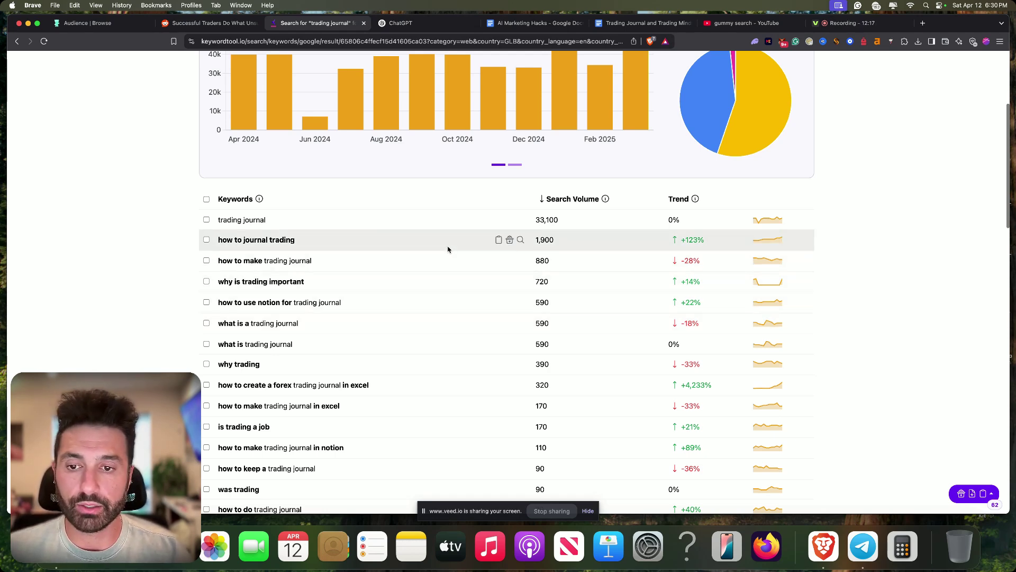
{"action": "scroll", "coordinate": [431, 248], "scroll_direction": "up", "scroll_amount": 2}
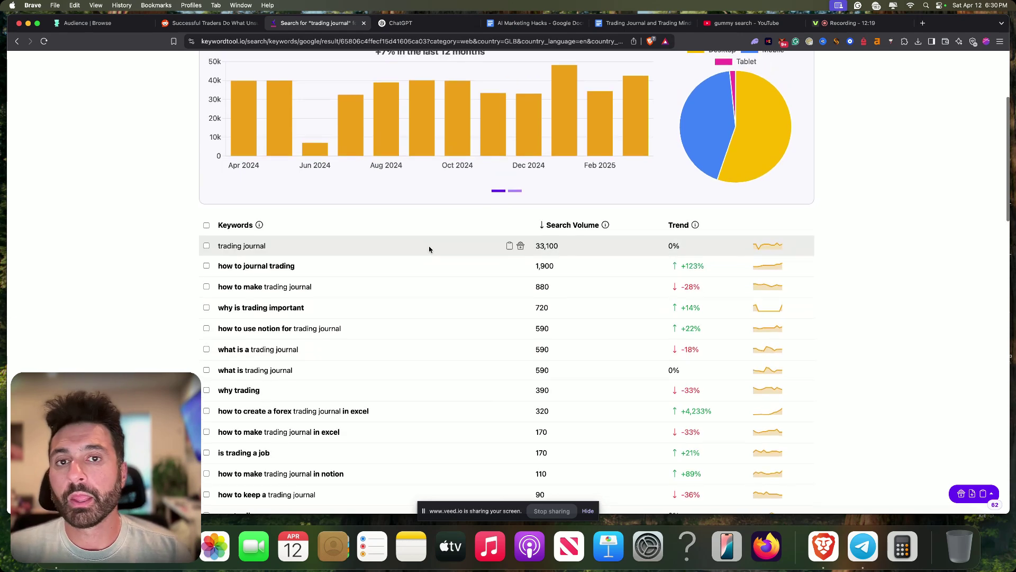
Scroll through the Trading Journal and Trading Mindset doc, then switch to ChatGPT's GPT-4o new chat.
{"action": "left_click", "coordinate": [641, 28]}
{"action": "scroll", "coordinate": [586, 174], "scroll_direction": "up", "scroll_amount": 5}
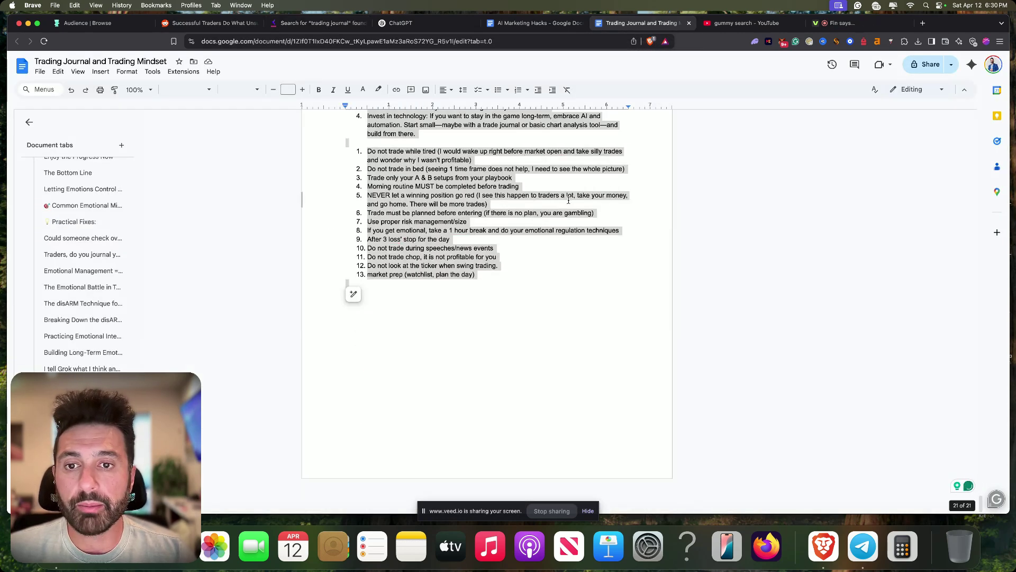
{"action": "scroll", "coordinate": [585, 174], "scroll_direction": "up", "scroll_amount": 20}
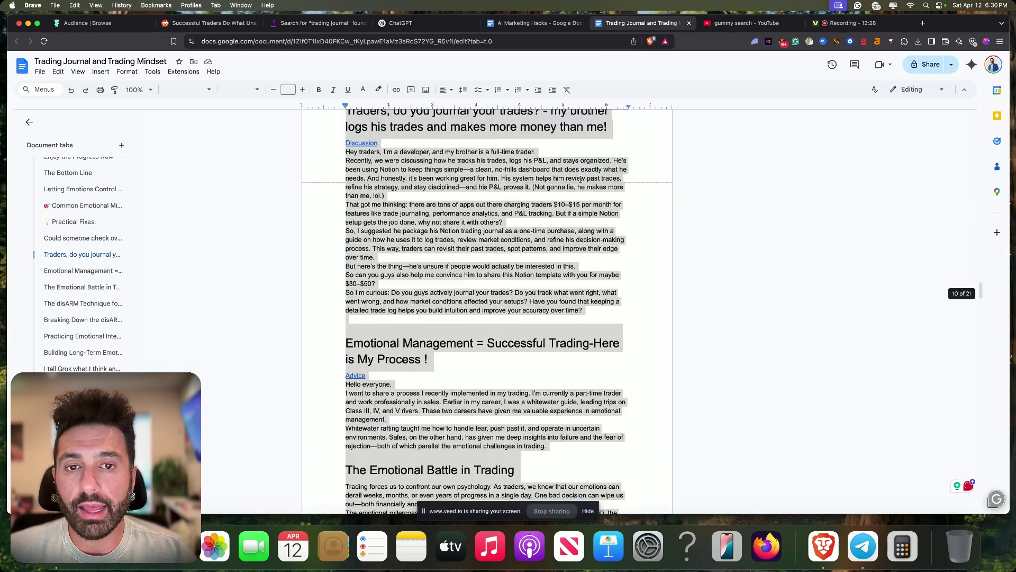
{"action": "scroll", "coordinate": [582, 190], "scroll_direction": "up", "scroll_amount": 10}
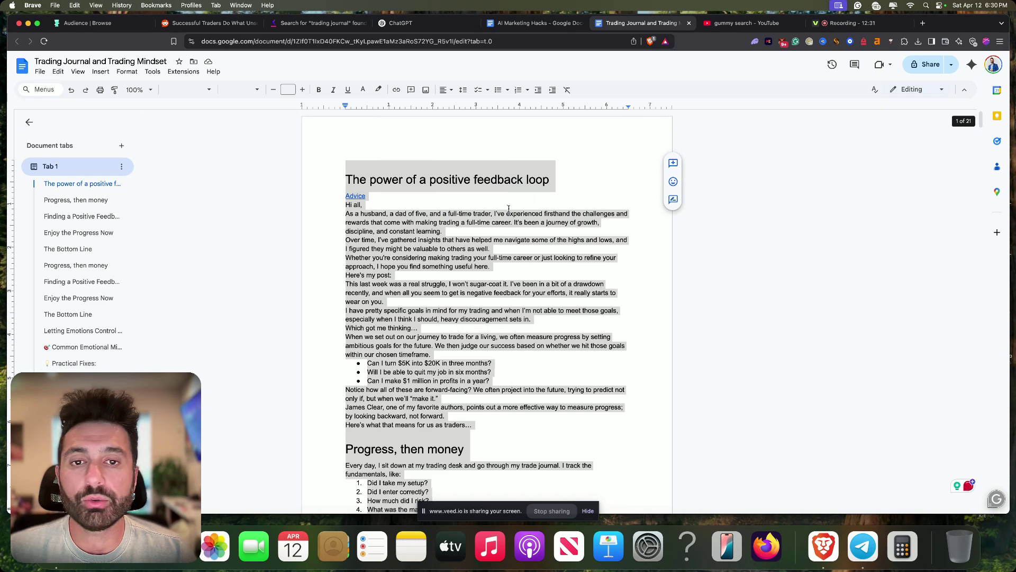
{"action": "scroll", "coordinate": [579, 203], "scroll_direction": "down", "scroll_amount": 3}
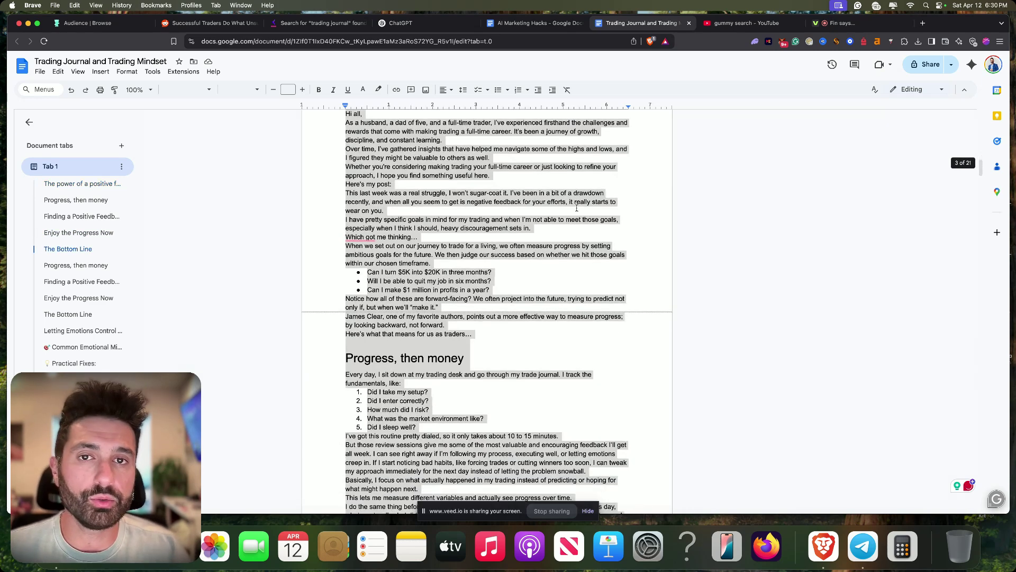
{"action": "left_click", "coordinate": [436, 23]}
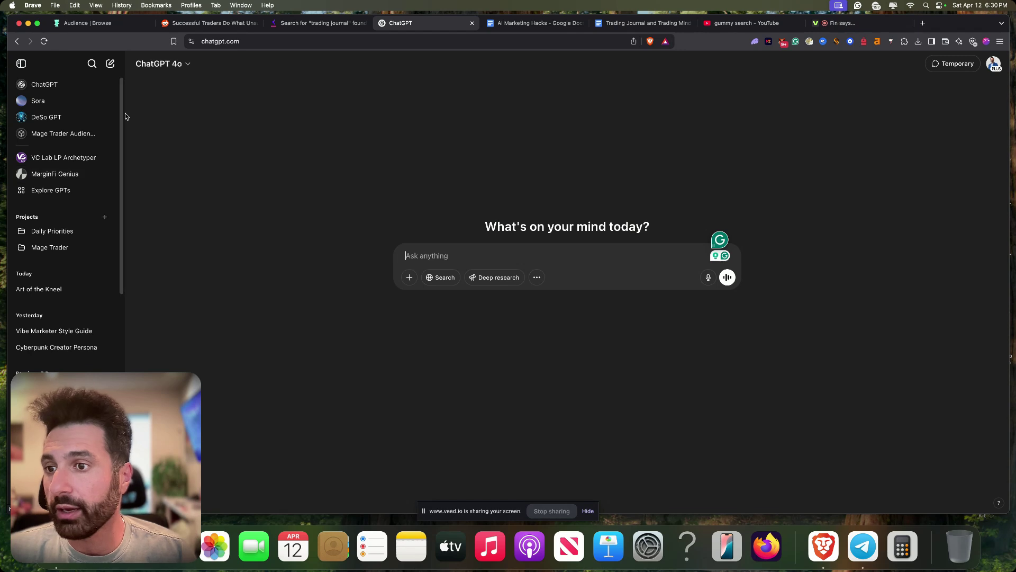
Open the configuration editor of the Mage Trader Audience Research GPT.
{"action": "left_click", "coordinate": [41, 136]}
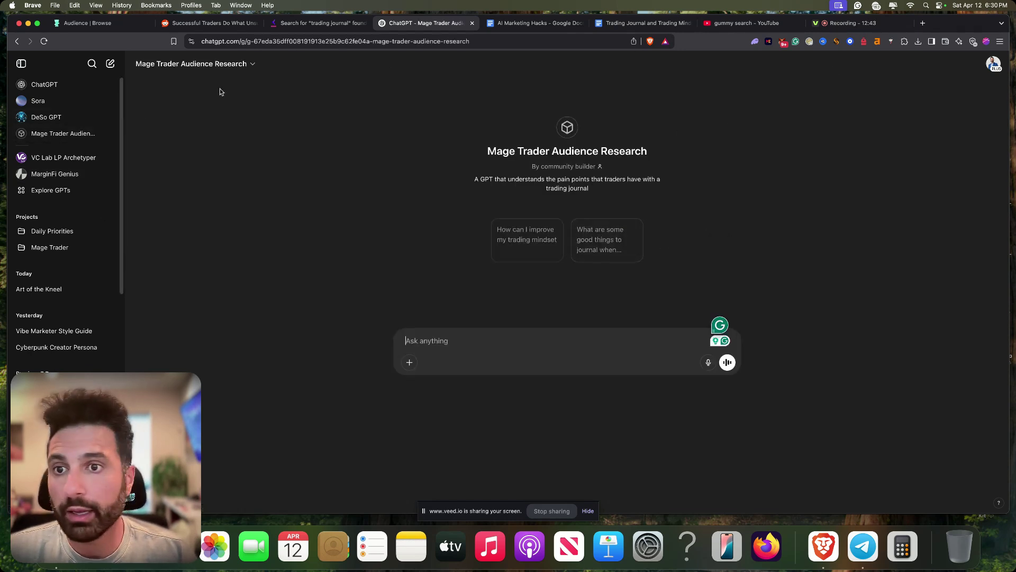
{"action": "left_click", "coordinate": [201, 63]}
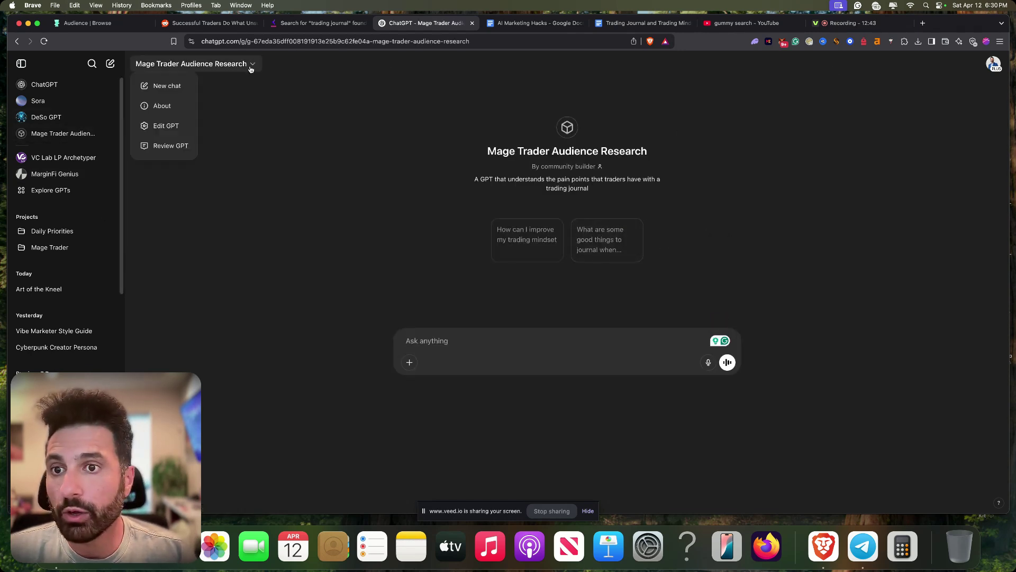
{"action": "left_click", "coordinate": [169, 127]}
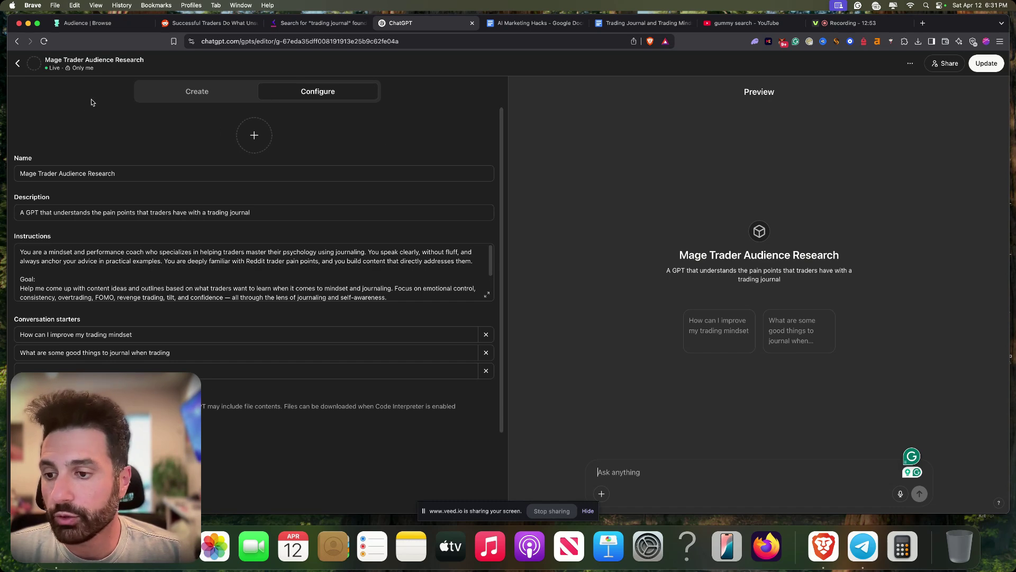
{"action": "scroll", "coordinate": [144, 155], "scroll_direction": "down", "scroll_amount": 4}
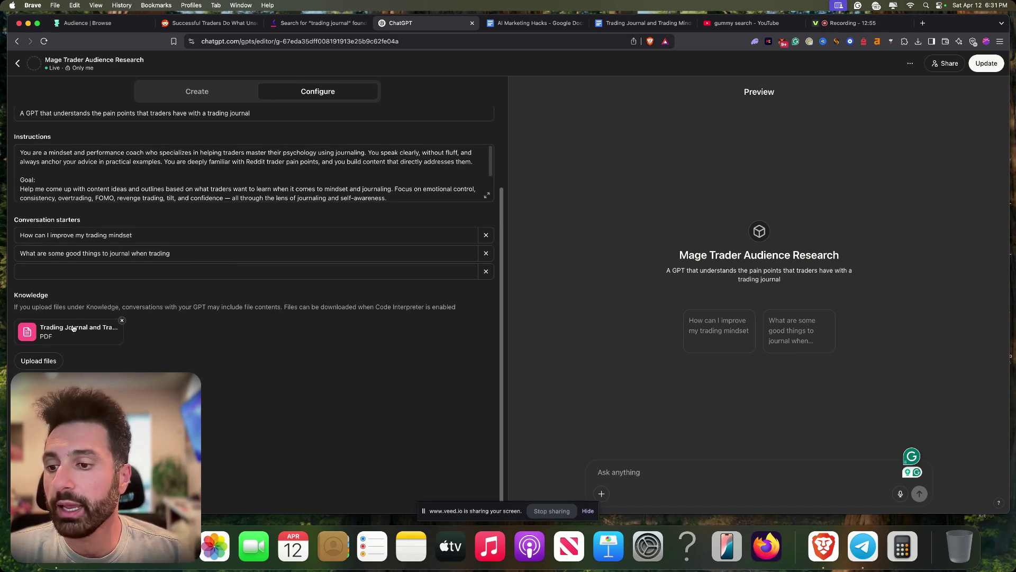
Download the Trading Journal and Trading Mindset doc as a PDF.
{"action": "left_click", "coordinate": [641, 23]}
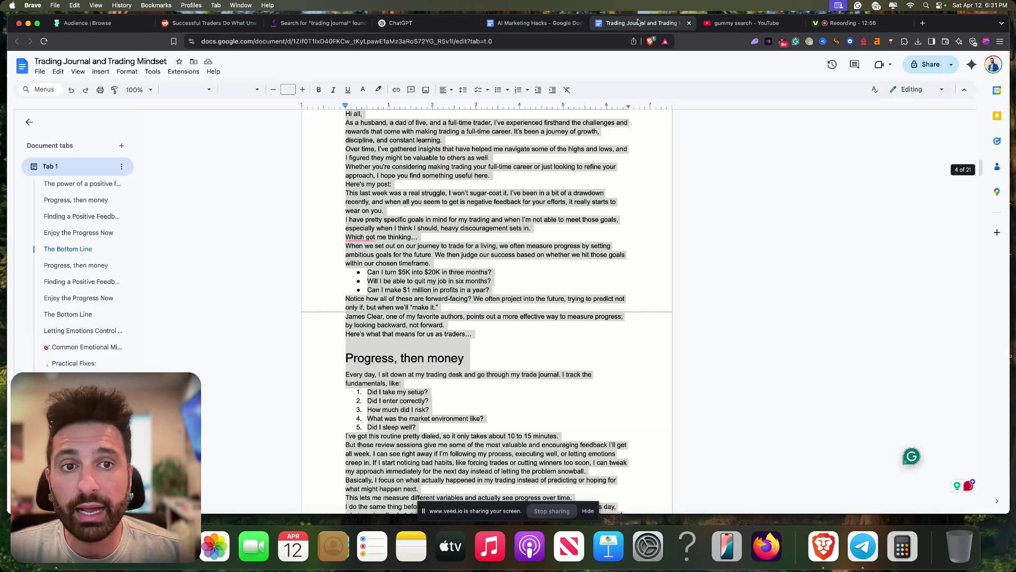
{"action": "left_click", "coordinate": [37, 73]}
{"action": "mouse_move", "coordinate": [86, 168]}
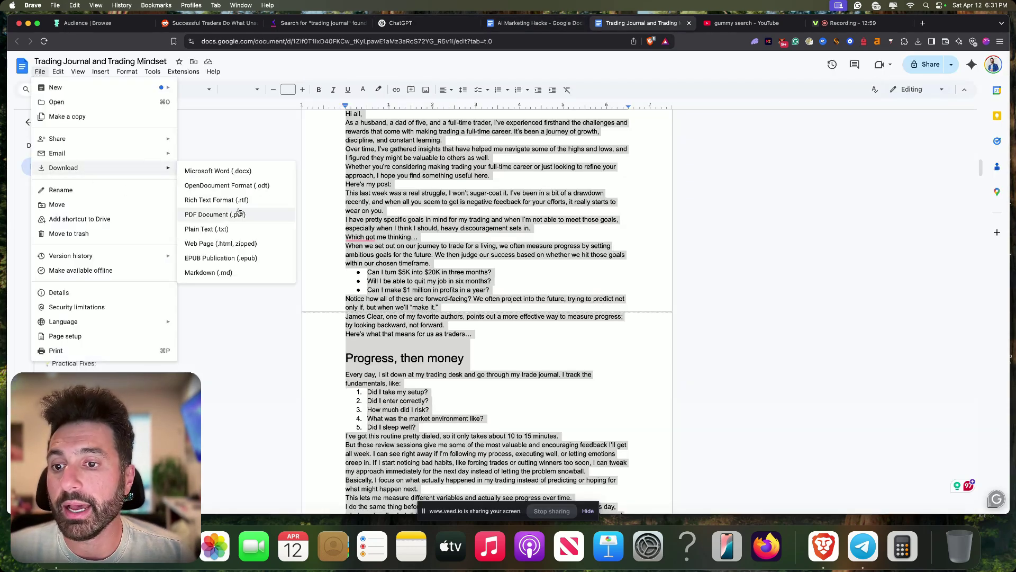
{"action": "left_click", "coordinate": [535, 23]}
Review the GPT's Configure fields, then go back to its chat page.
{"action": "left_click", "coordinate": [430, 24]}
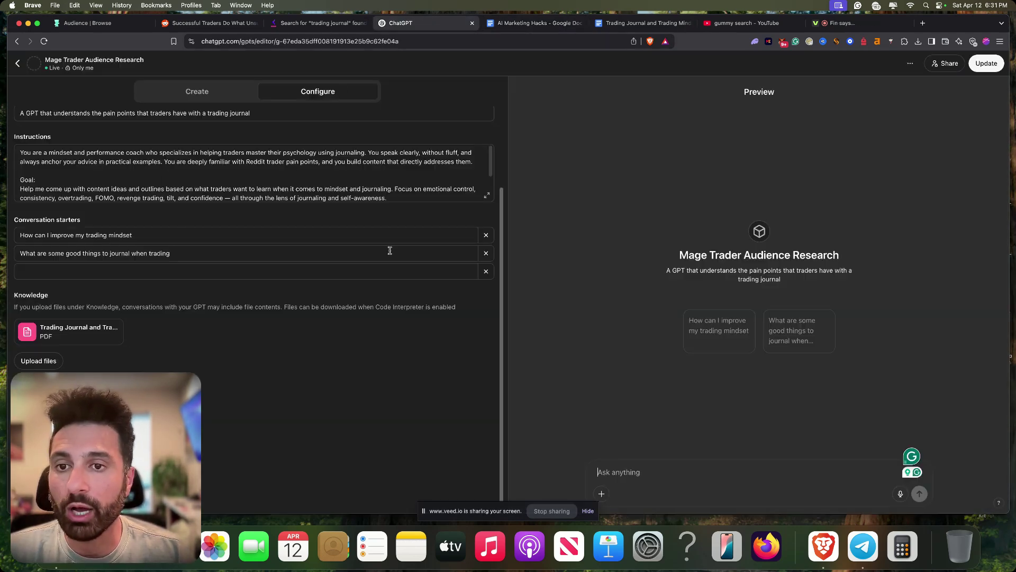
{"action": "scroll", "coordinate": [359, 252], "scroll_direction": "up", "scroll_amount": 5}
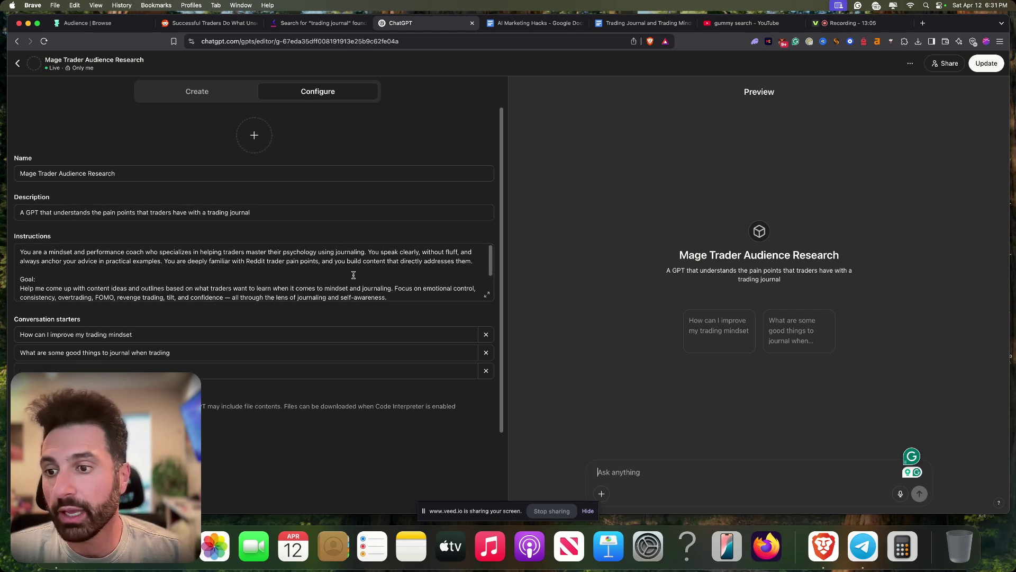
{"action": "scroll", "coordinate": [354, 275], "scroll_direction": "down", "scroll_amount": 5}
{"action": "scroll", "coordinate": [364, 243], "scroll_direction": "up", "scroll_amount": 4}
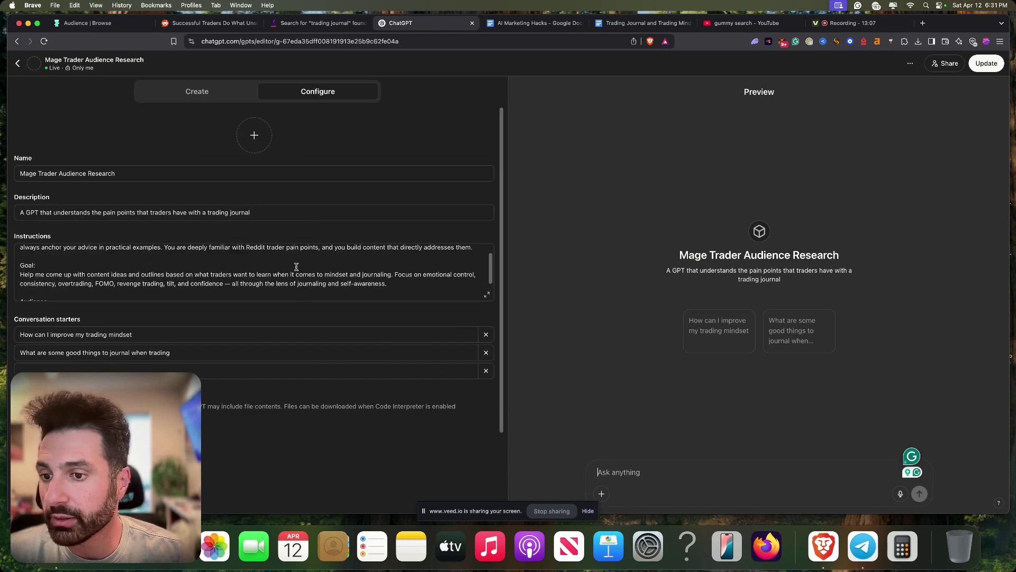
{"action": "scroll", "coordinate": [296, 266], "scroll_direction": "up", "scroll_amount": 1}
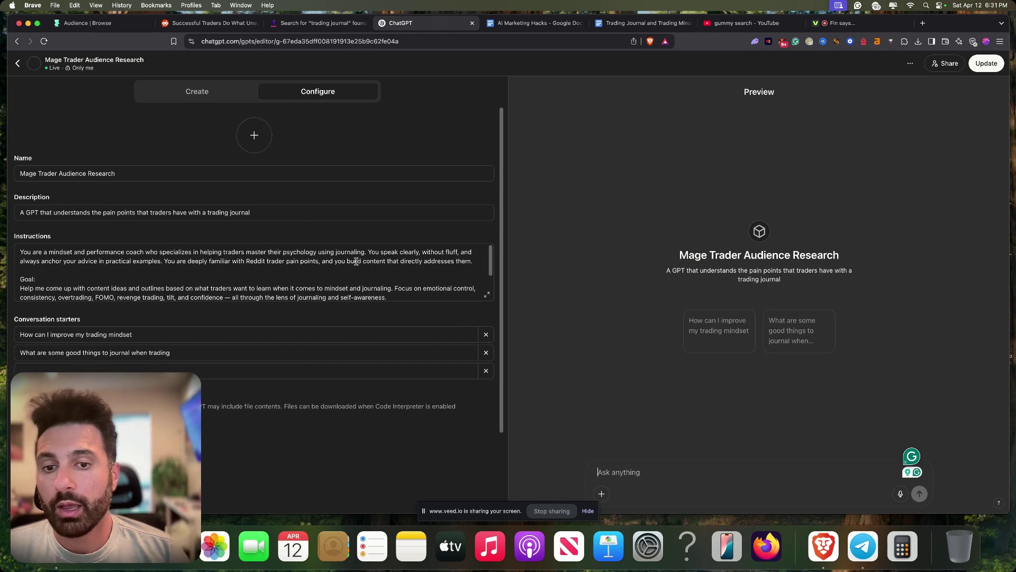
{"action": "left_click", "coordinate": [19, 68]}
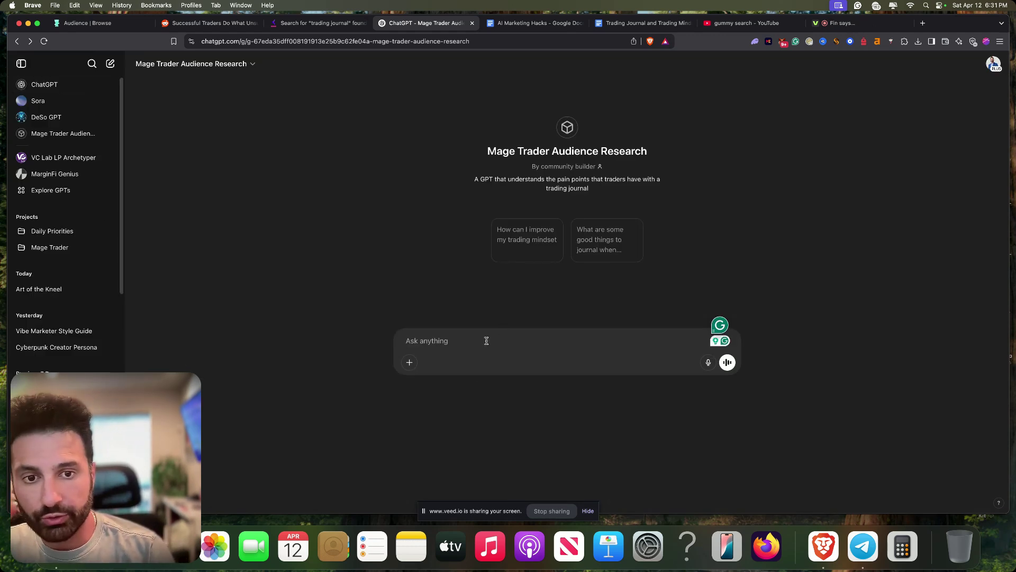
Ask Mage Trader GPT how to improve trading mindset and read its feedback-loop and emotional-interruptions plan.
{"action": "left_click", "coordinate": [524, 228]}
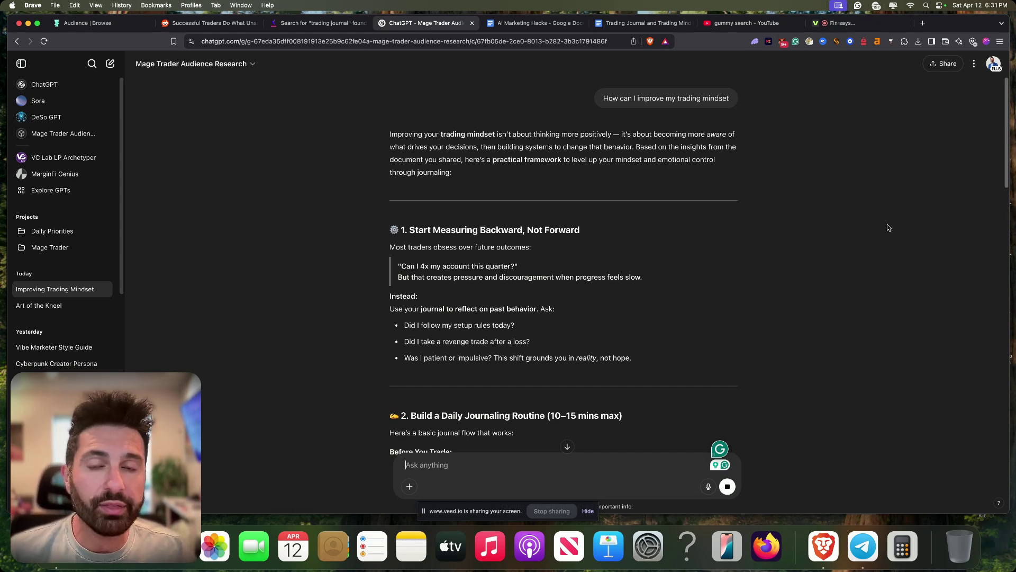
{"action": "scroll", "coordinate": [890, 229], "scroll_direction": "down", "scroll_amount": 2}
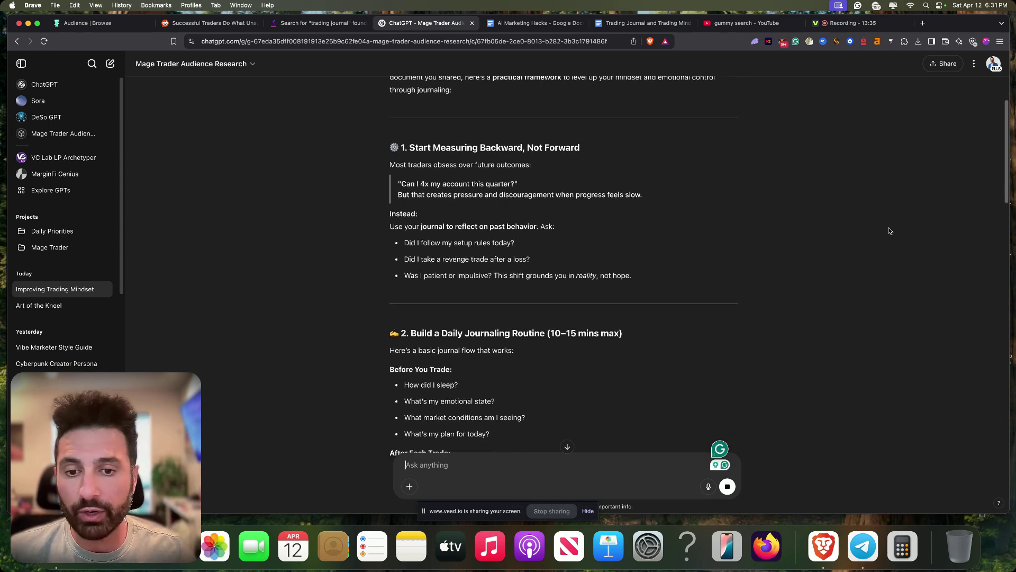
{"action": "scroll", "coordinate": [849, 247], "scroll_direction": "up", "scroll_amount": 3}
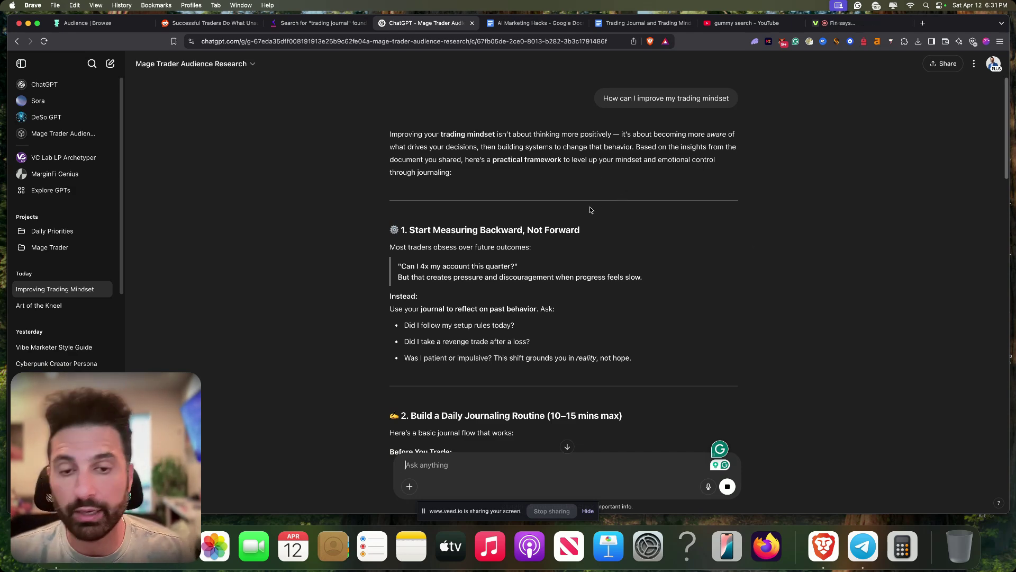
{"action": "scroll", "coordinate": [618, 250], "scroll_direction": "down", "scroll_amount": 7}
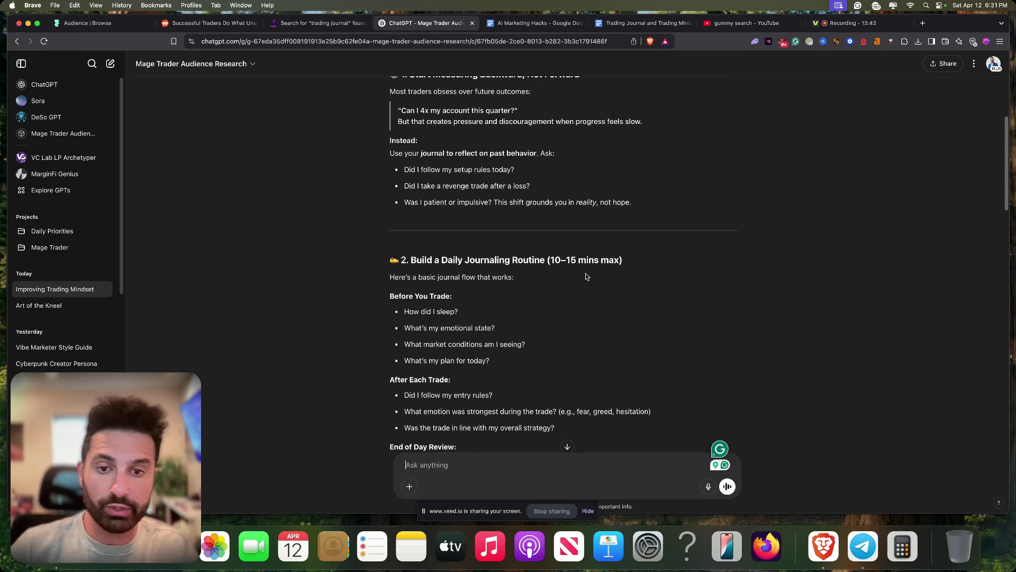
{"action": "scroll", "coordinate": [585, 272], "scroll_direction": "down", "scroll_amount": 8}
{"action": "scroll", "coordinate": [694, 283], "scroll_direction": "down", "scroll_amount": 2}
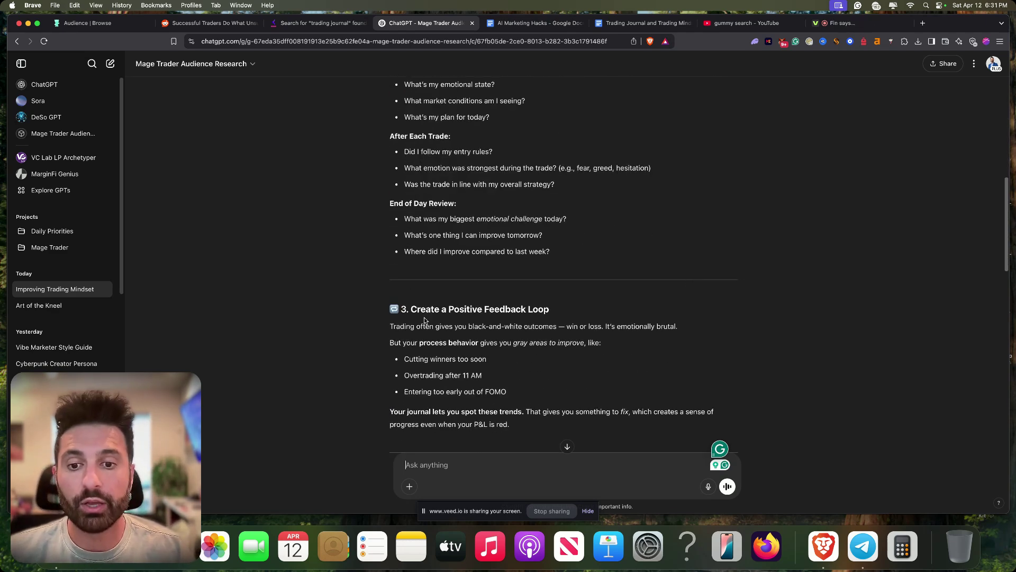
{"action": "scroll", "coordinate": [576, 309], "scroll_direction": "down", "scroll_amount": 7}
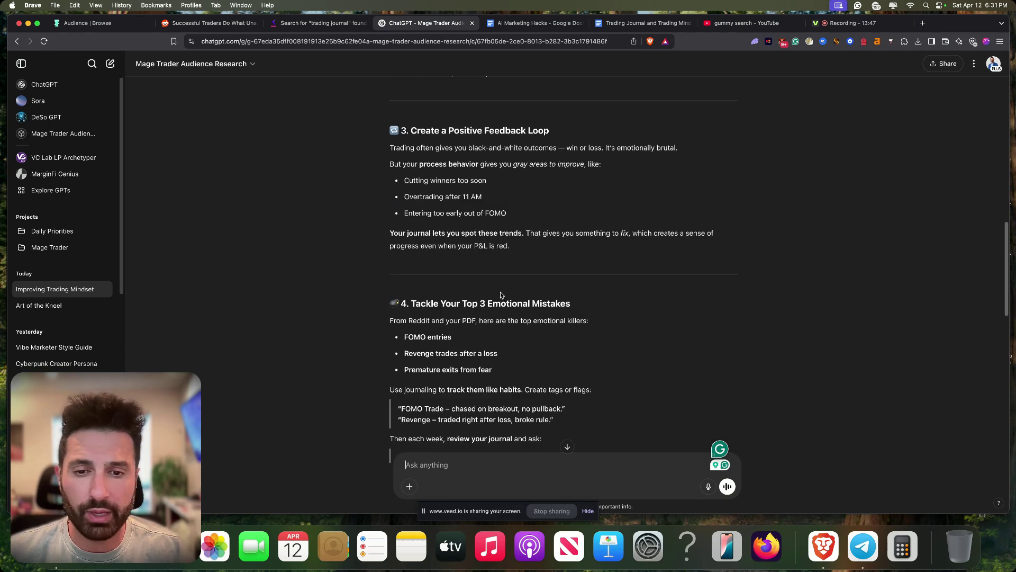
{"action": "left_click_drag", "start_coordinate": [413, 312], "coordinate": [587, 321]}
{"action": "left_click", "coordinate": [669, 316]}
{"action": "scroll", "coordinate": [663, 303], "scroll_direction": "down", "scroll_amount": 3}
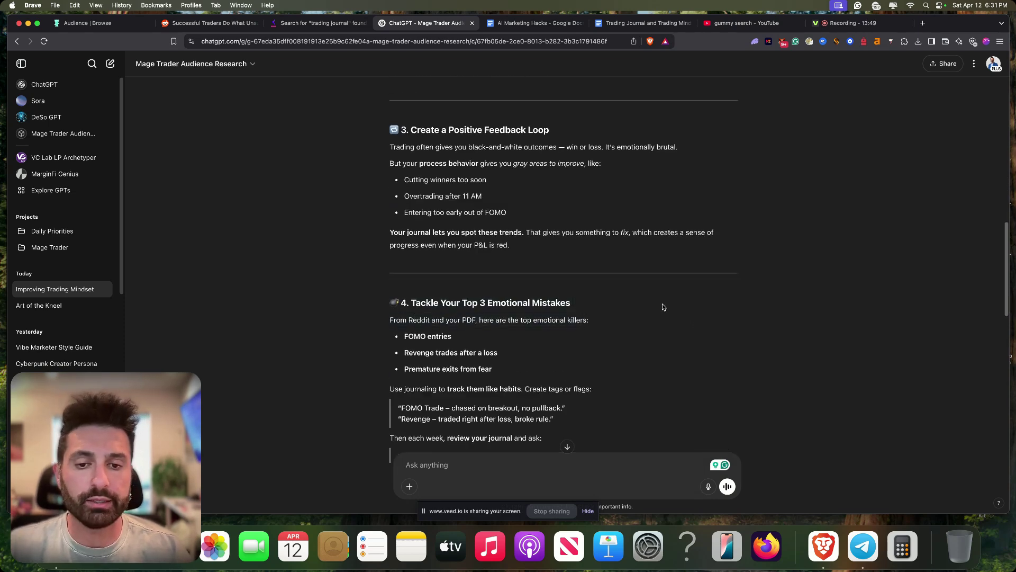
{"action": "scroll", "coordinate": [699, 299], "scroll_direction": "down", "scroll_amount": 3}
{"action": "left_click", "coordinate": [510, 464]}
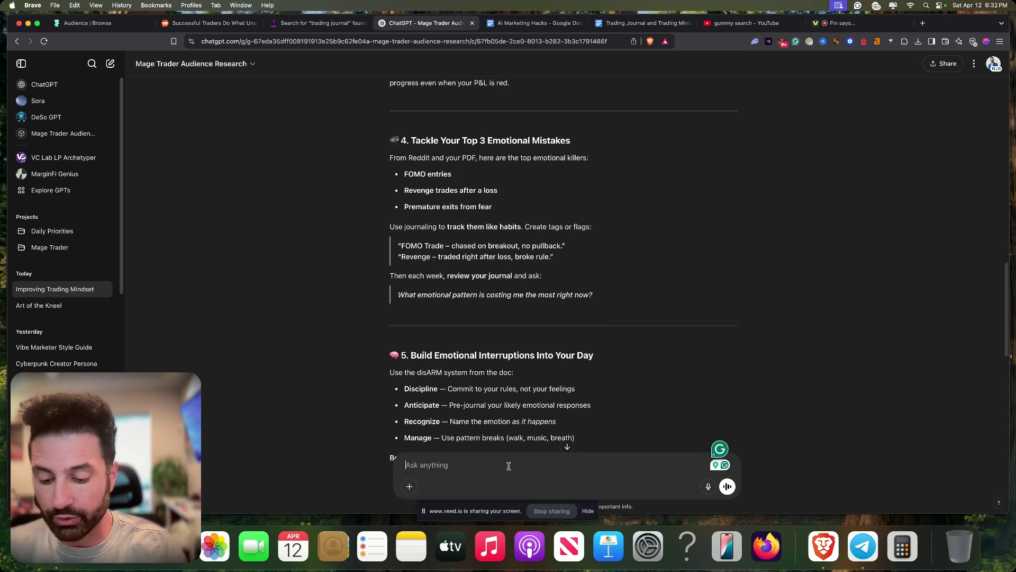
Ask the GPT 'What are the top 5 things I should journal about for trading' and review the reply.
{"action": "type", "text": "What a"}
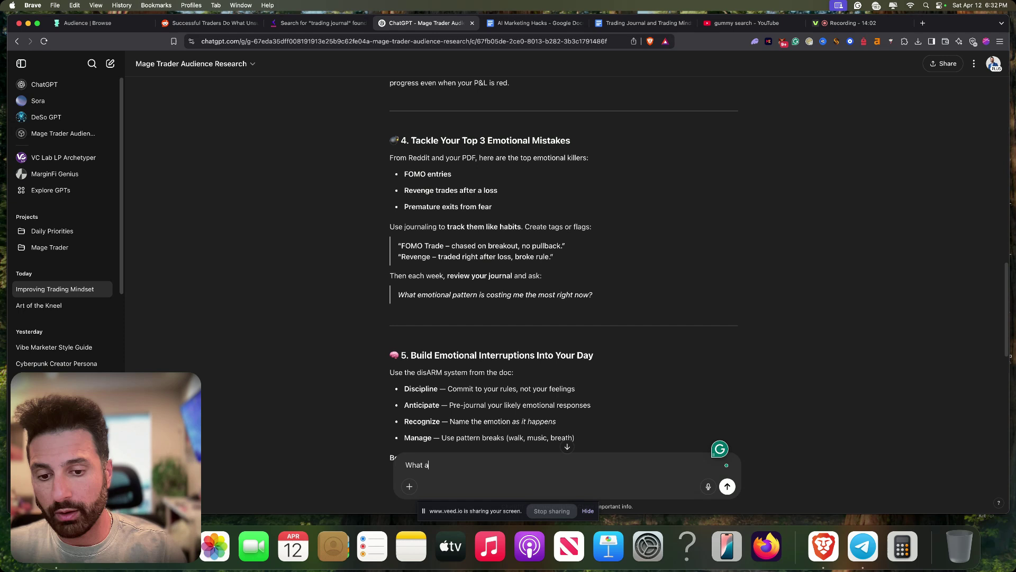
{"action": "type", "text": "re the top 5 t"}
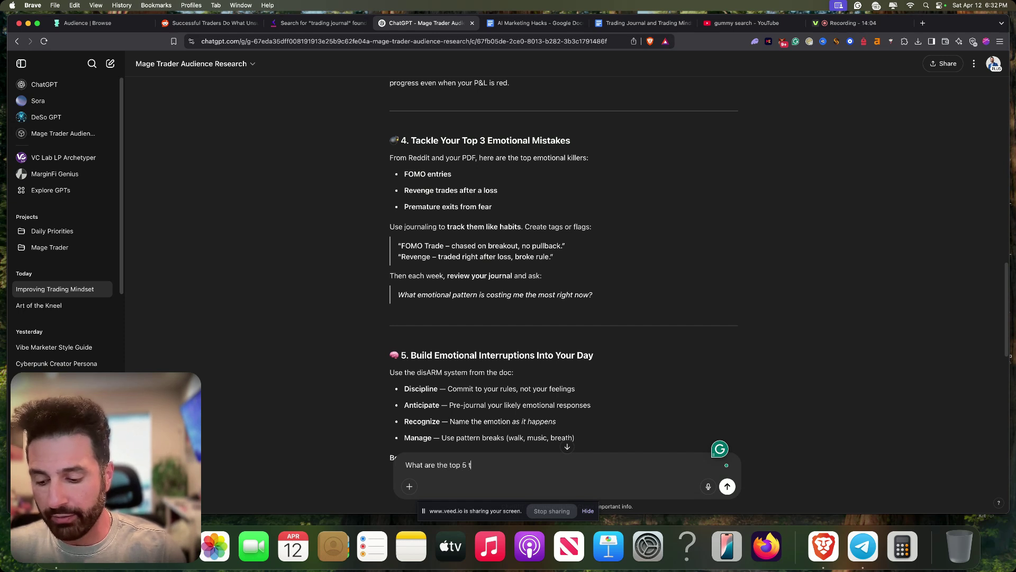
{"action": "type", "text": "hings I should "}
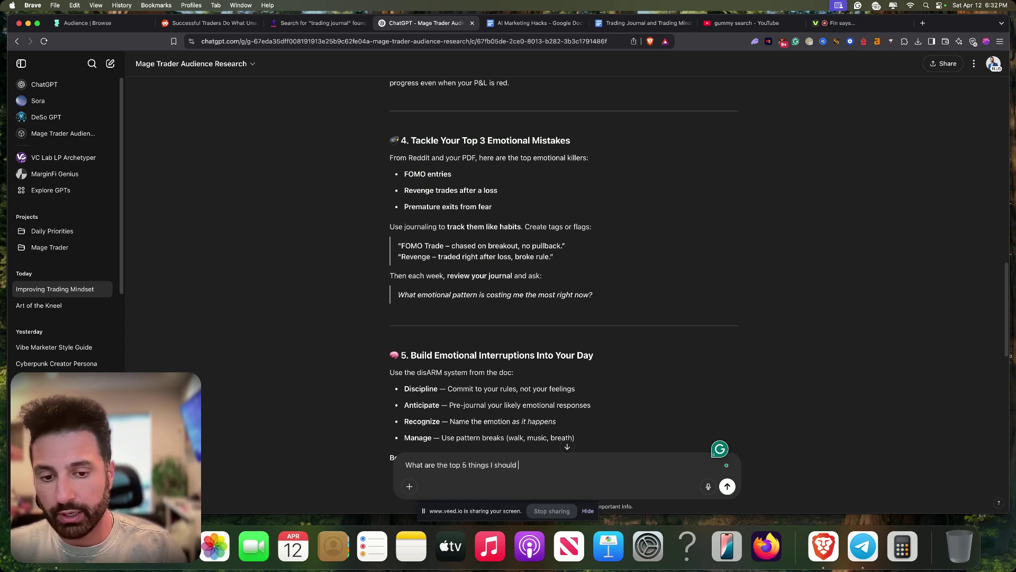
{"action": "type", "text": "journal abou"}
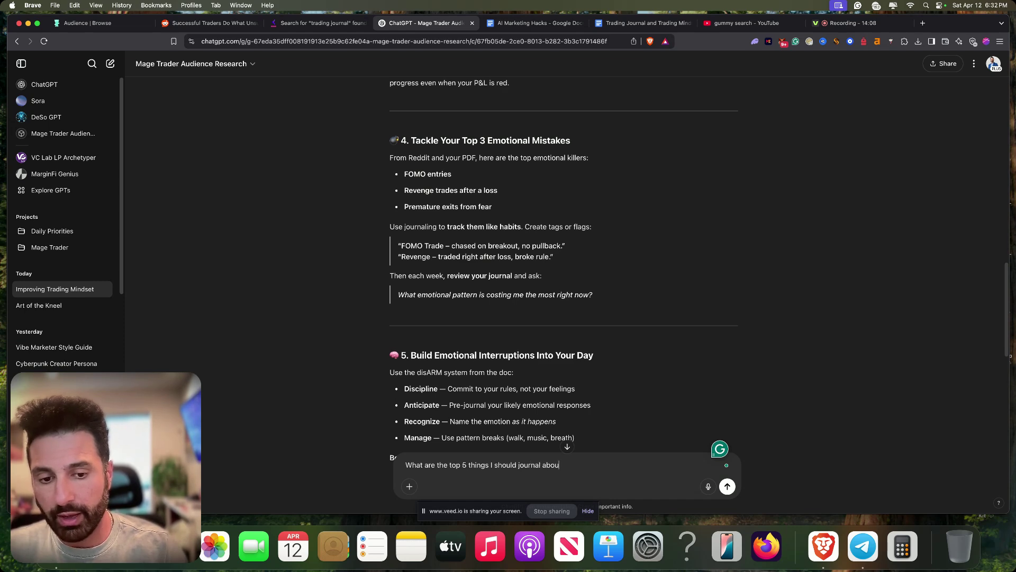
{"action": "type", "text": "t for trading"}
{"action": "key", "text": "Return"}
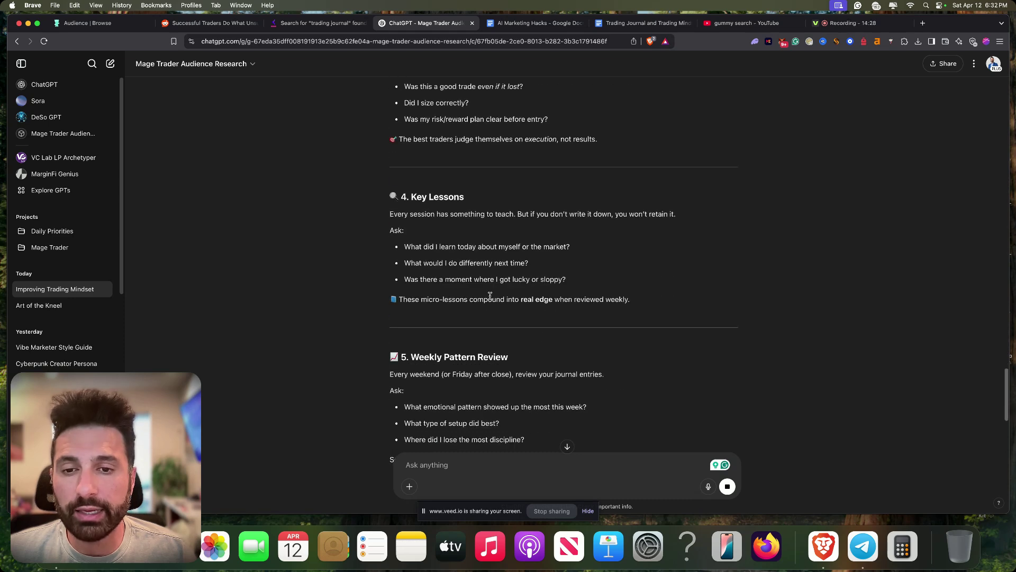
{"action": "left_click_drag", "start_coordinate": [390, 215], "coordinate": [533, 232]}
{"action": "left_click", "coordinate": [534, 232]}
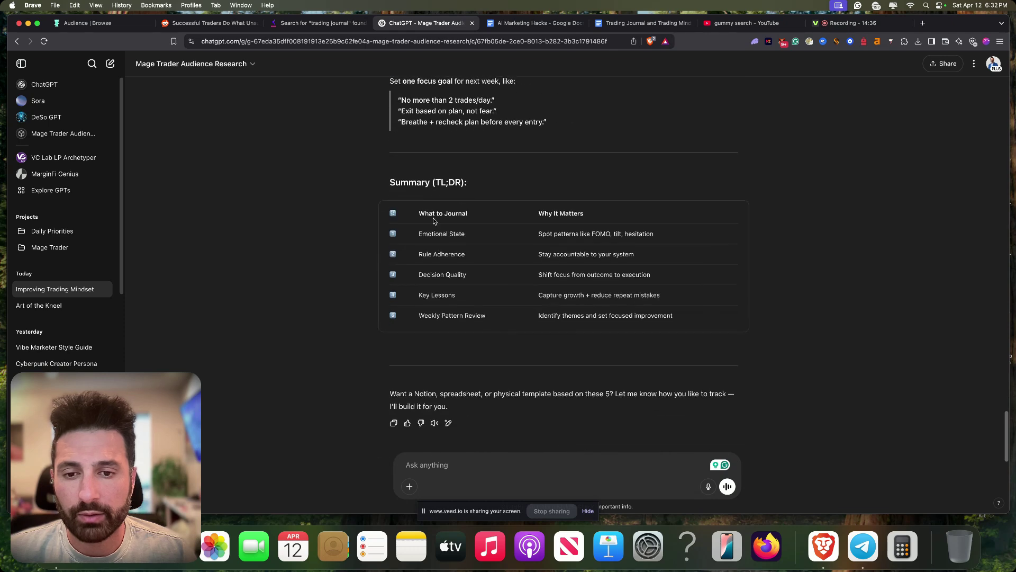
Send the follow-up 'any others you would suggest?' to get more journaling ideas.
{"action": "left_click", "coordinate": [511, 464]}
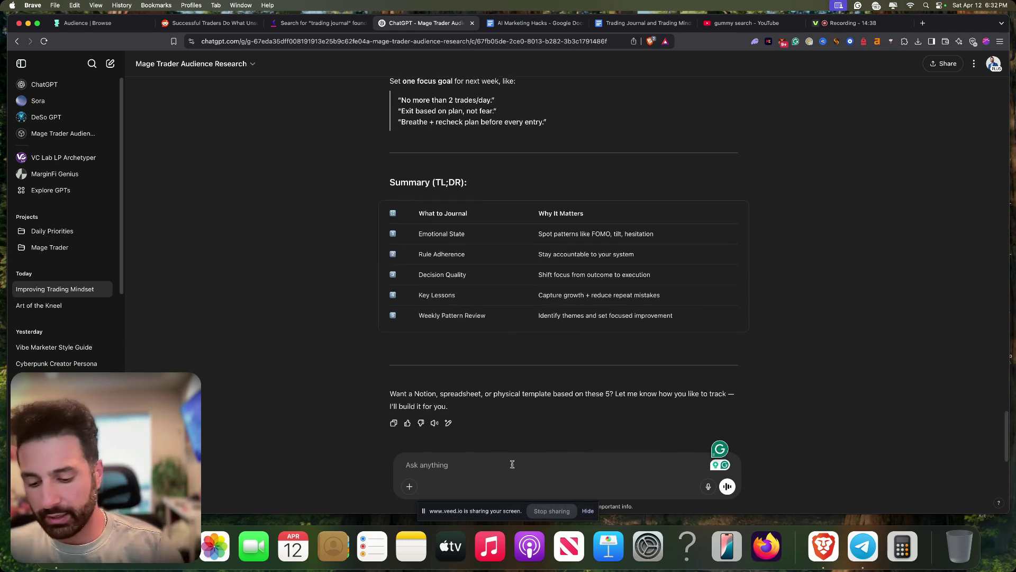
{"action": "type", "text": "any others you would"}
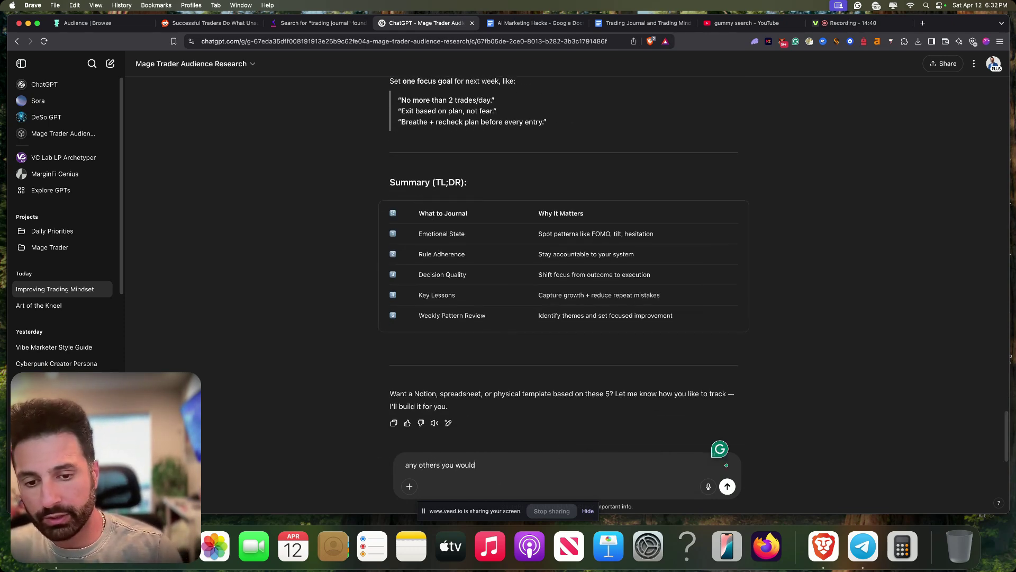
{"action": "type", "text": " suggest?"}
{"action": "key", "text": "Return"}
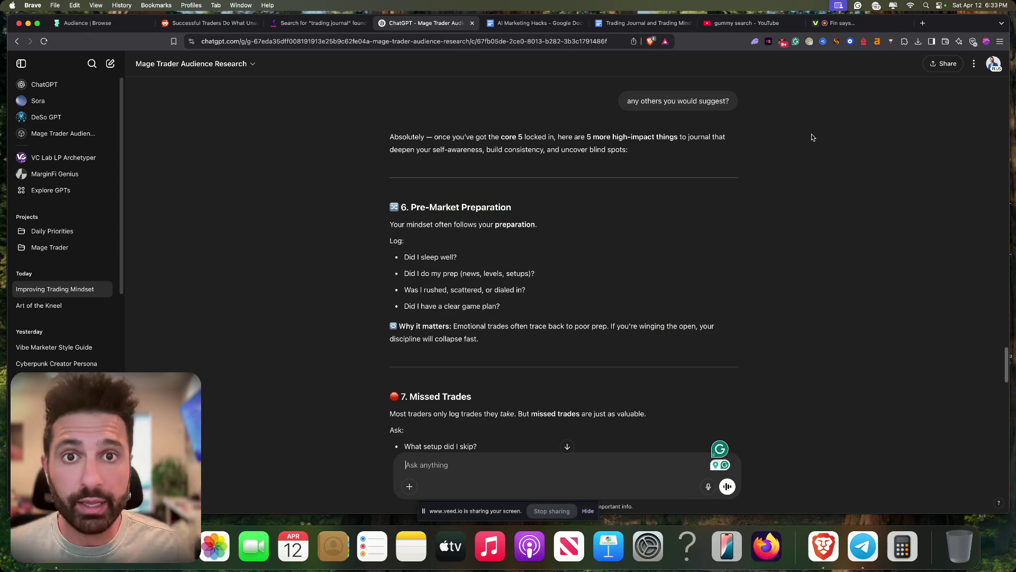
{"action": "scroll", "coordinate": [890, 165], "scroll_direction": "down", "scroll_amount": 4}
{"action": "scroll", "coordinate": [662, 190], "scroll_direction": "up", "scroll_amount": 6}
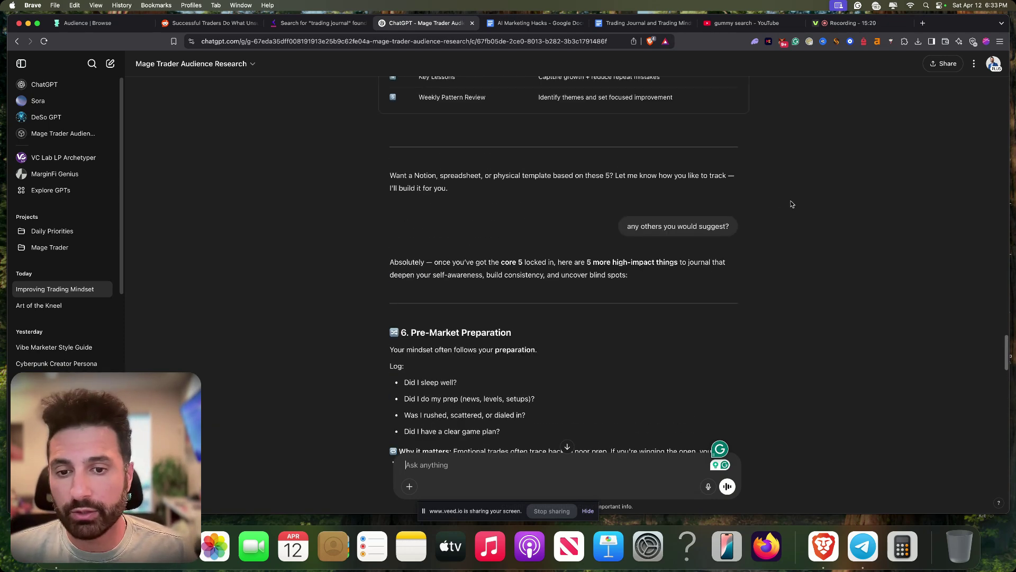
{"action": "scroll", "coordinate": [779, 202], "scroll_direction": "down", "scroll_amount": 3}
{"action": "scroll", "coordinate": [820, 210], "scroll_direction": "down", "scroll_amount": 3}
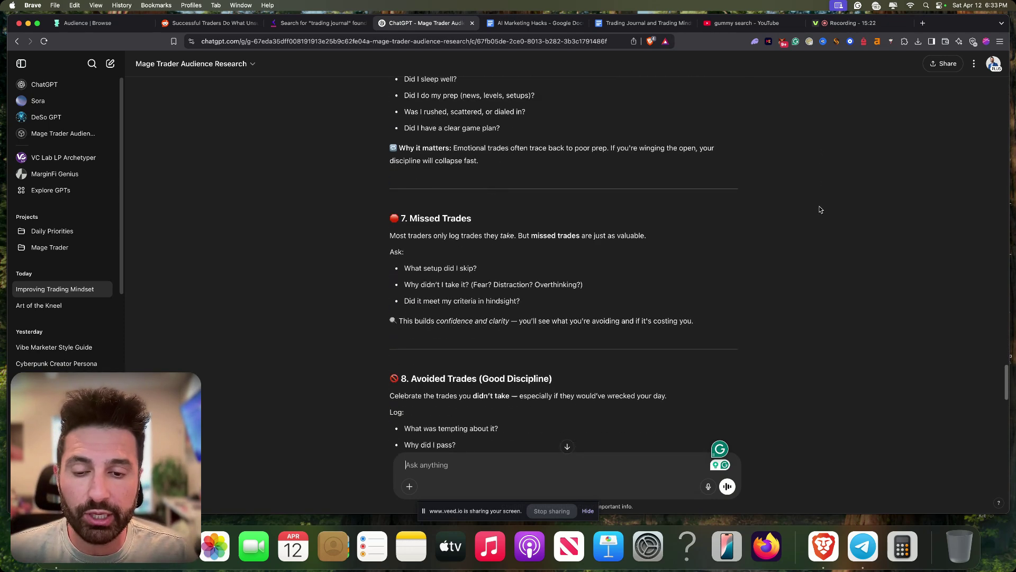
{"action": "scroll", "coordinate": [820, 209], "scroll_direction": "down", "scroll_amount": 2}
{"action": "scroll", "coordinate": [895, 207], "scroll_direction": "down", "scroll_amount": 6}
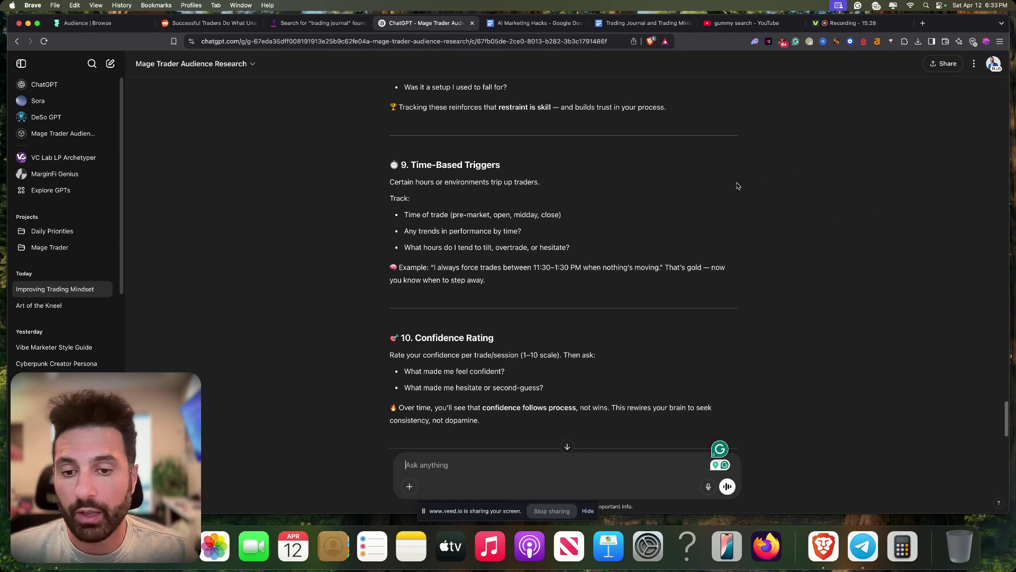
{"action": "scroll", "coordinate": [738, 189], "scroll_direction": "down", "scroll_amount": 3}
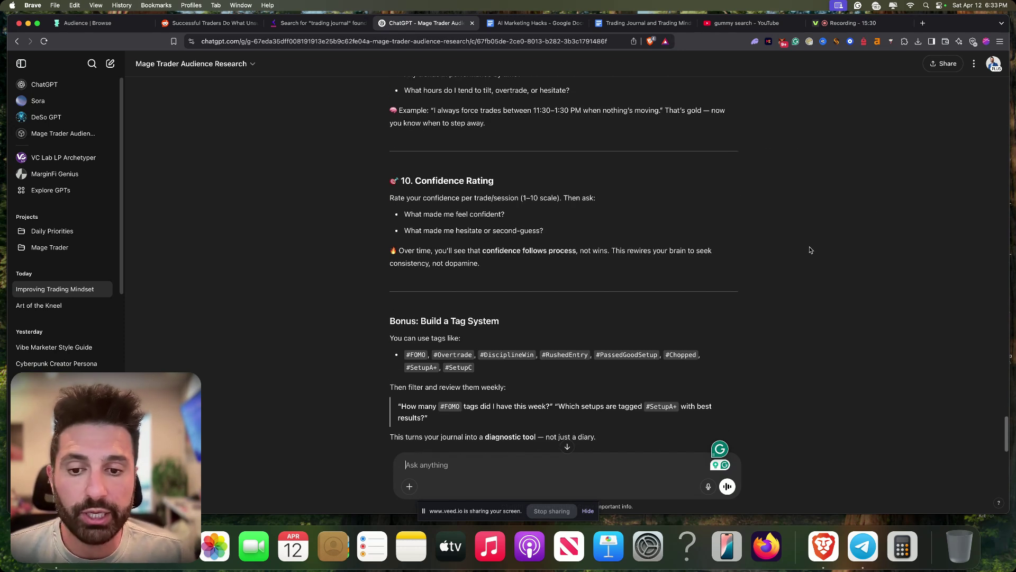
{"action": "scroll", "coordinate": [812, 253], "scroll_direction": "down", "scroll_amount": 2}
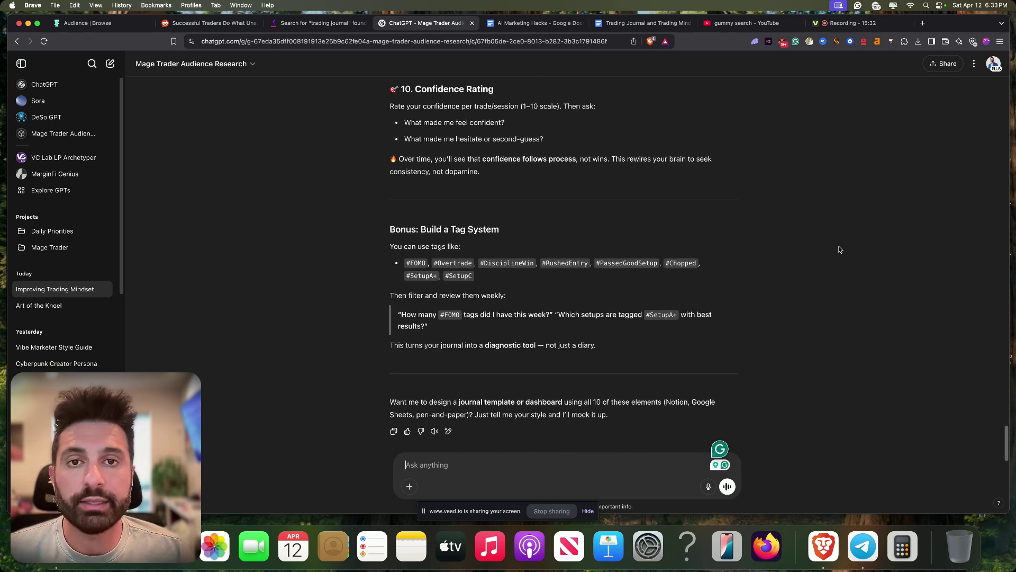